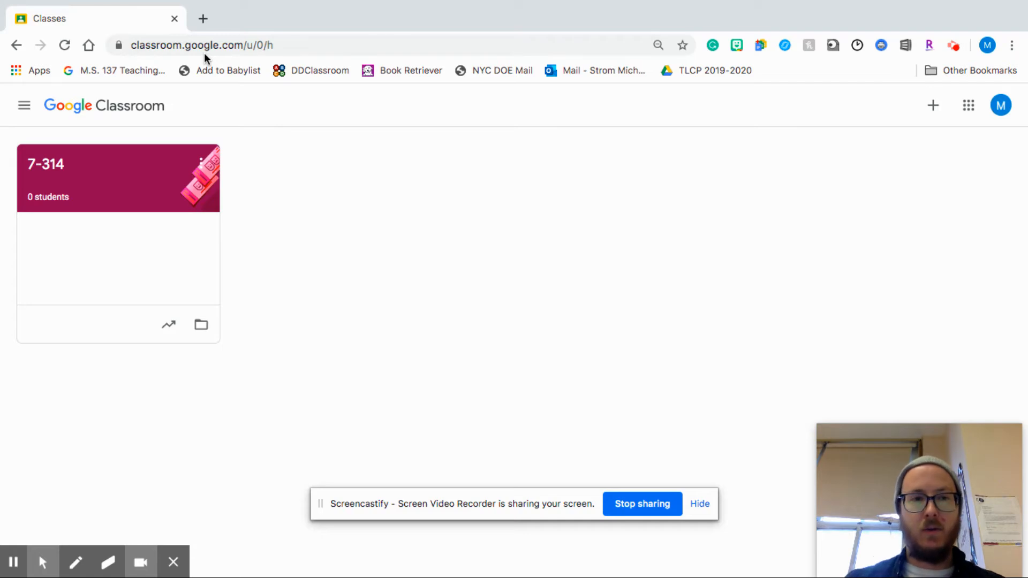
Switch Classroom from the personal Google account to the teacher's school account on the heroesofms137.org domain
left_click(1001, 104)
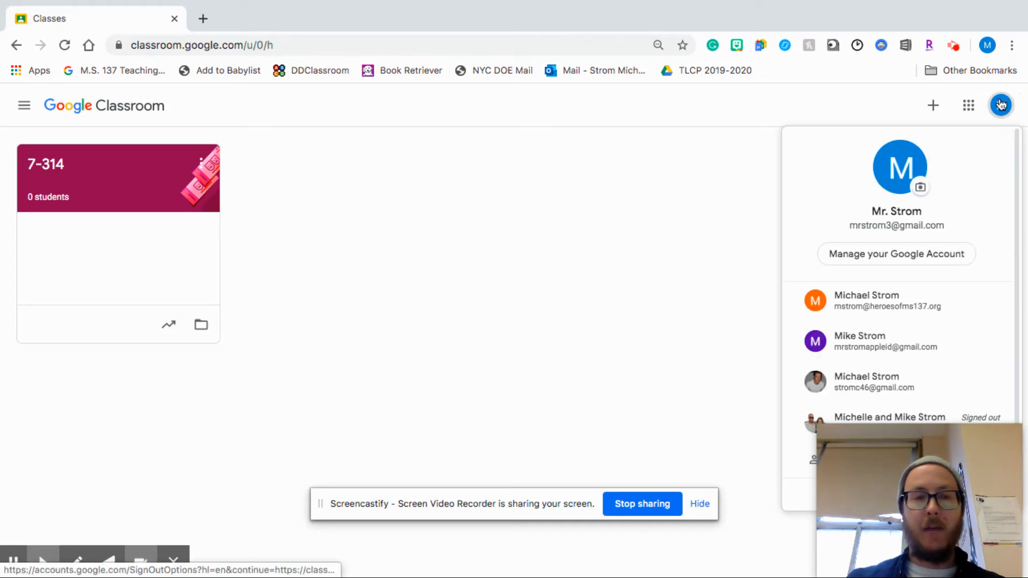
left_click(1001, 105)
left_click(1001, 104)
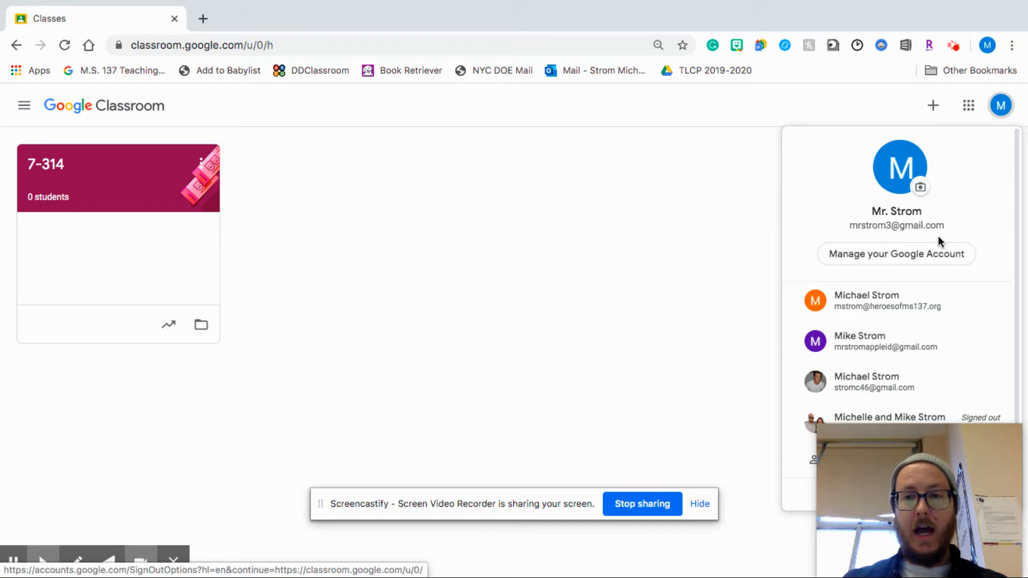
left_click(915, 307)
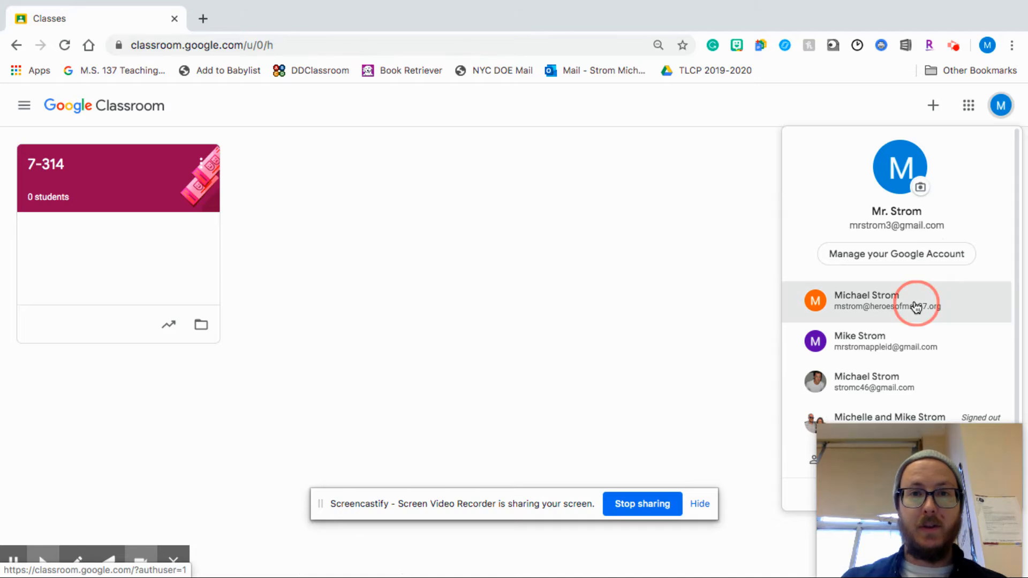
left_click(174, 20)
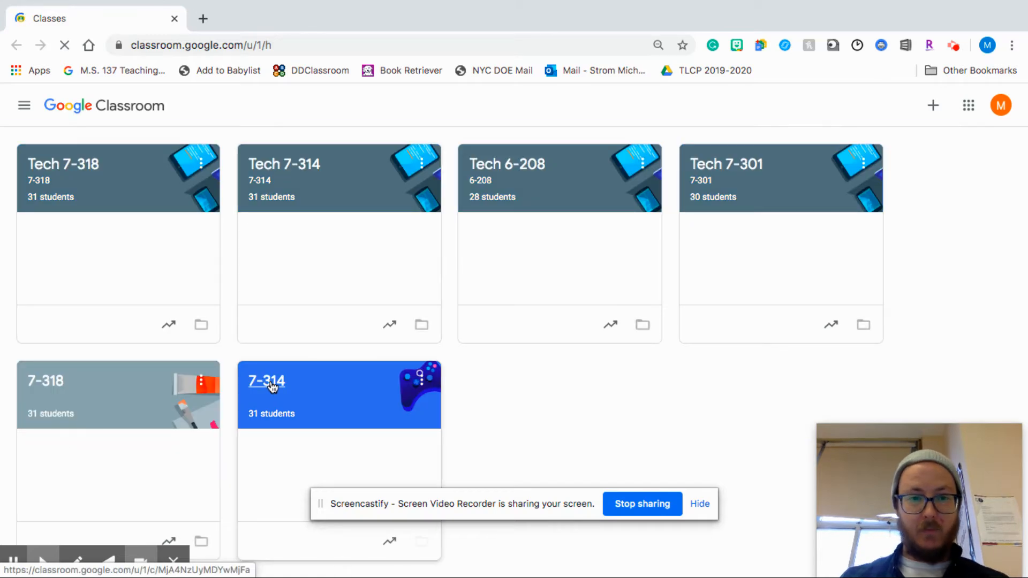
Open the 7-314 class and look through the announcements and comments in its Stream
left_click(321, 375)
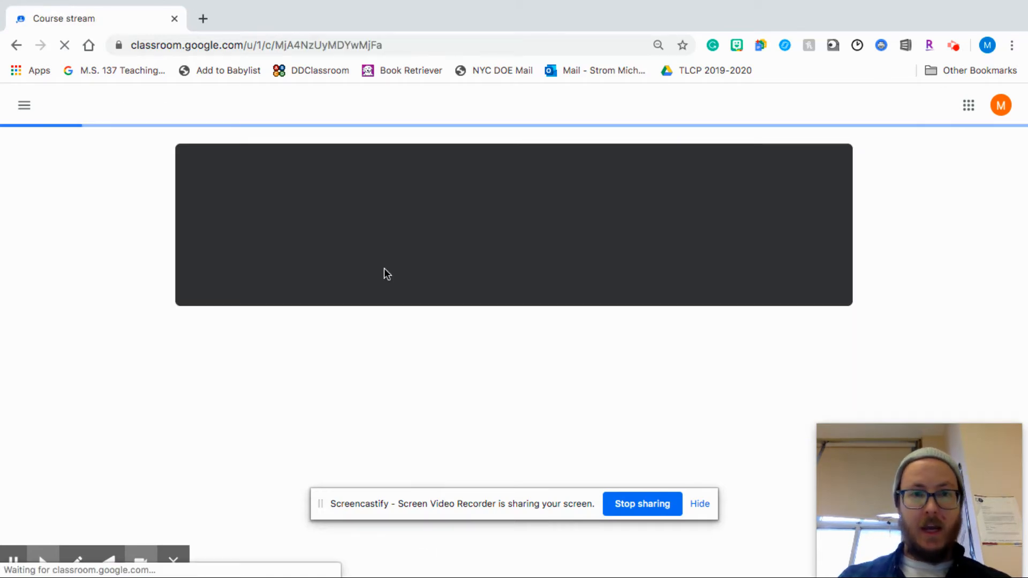
left_click(700, 503)
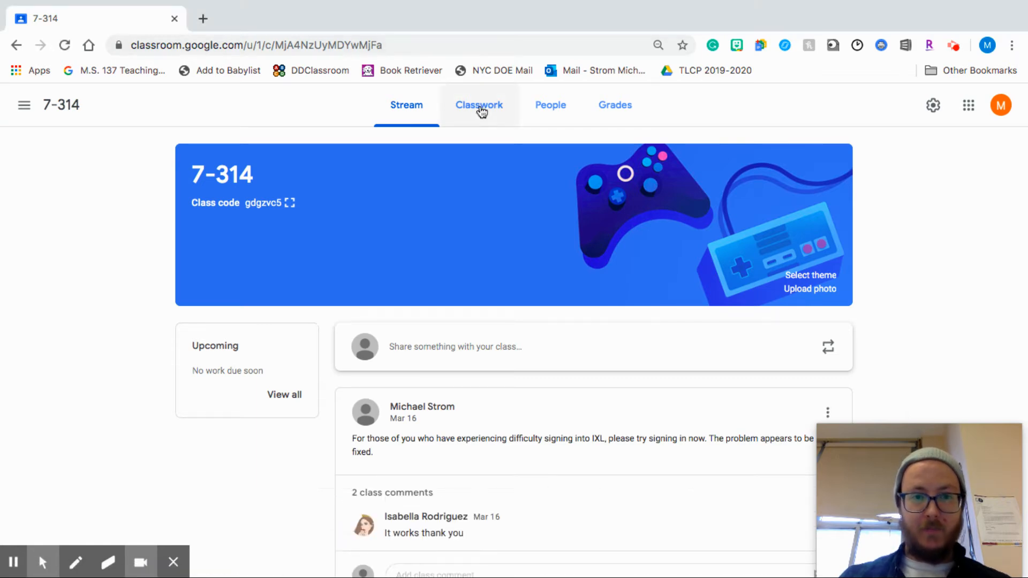
scroll(409, 351, "down", 1)
scroll(409, 352, "down", 5)
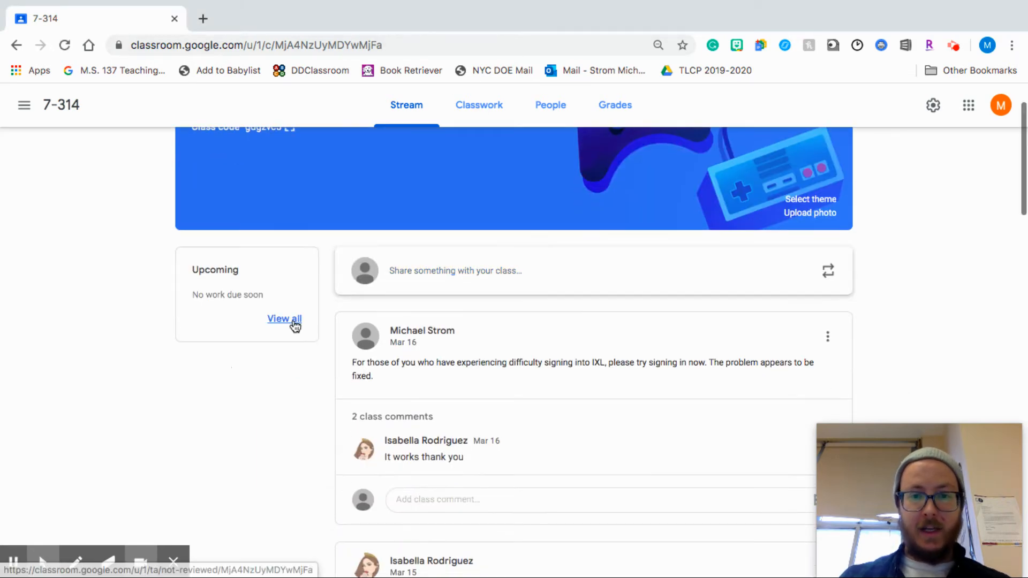
scroll(293, 325, "down", 12)
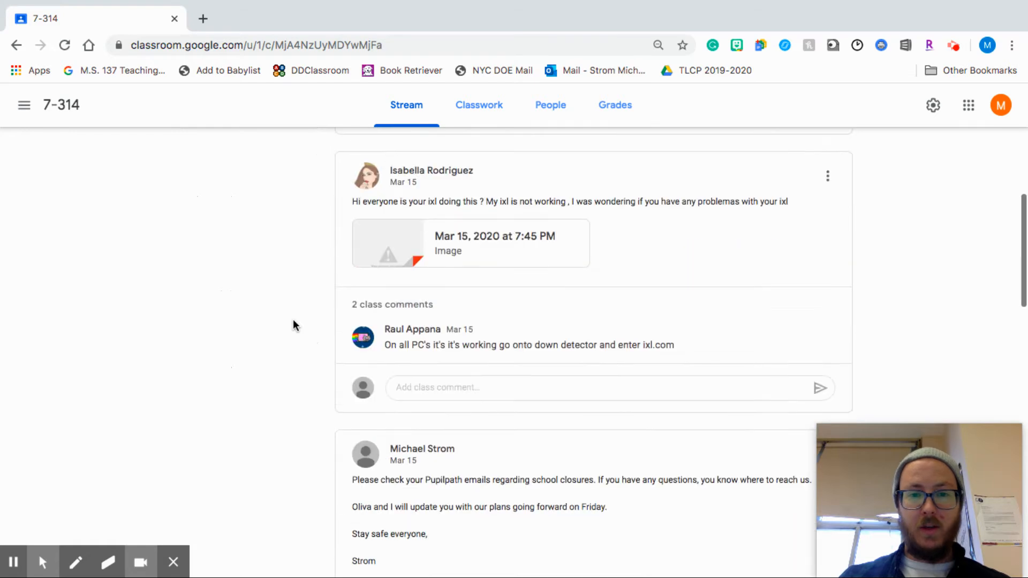
scroll(294, 321, "up", 15)
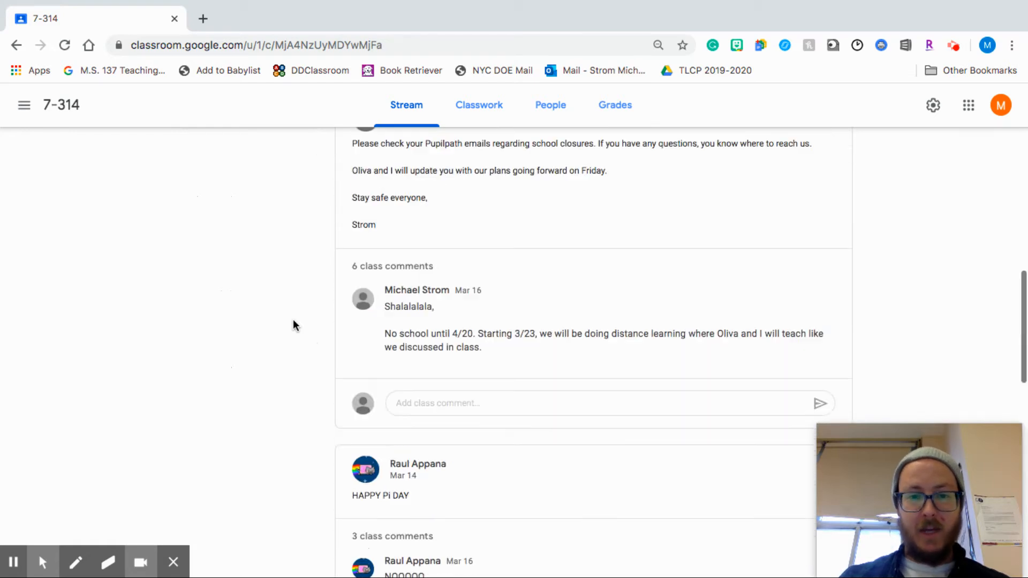
Review the assignments and topics in the 7-314 Classwork section, and return to the class Stream
left_click(482, 105)
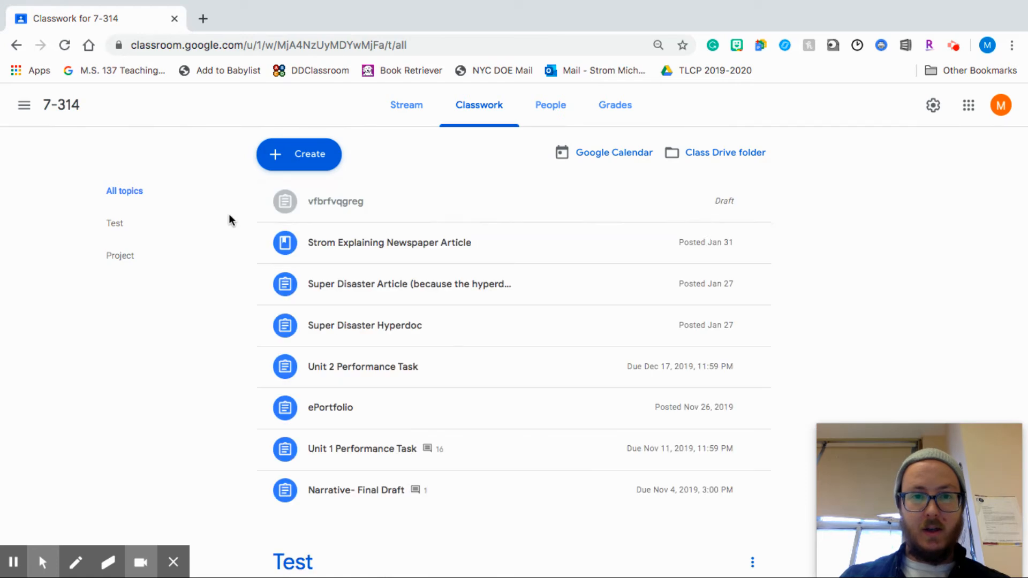
scroll(229, 216, "down", 4)
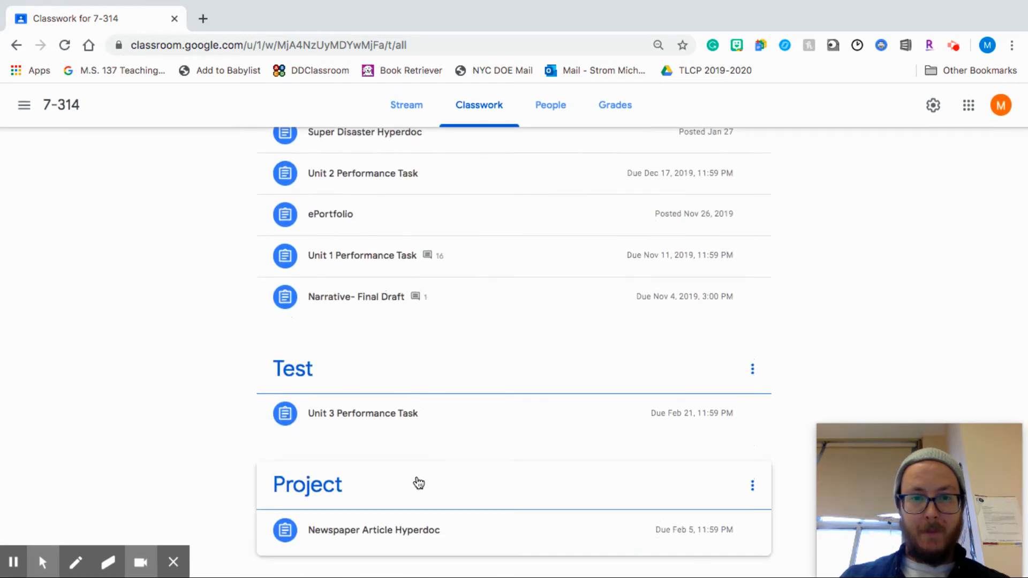
scroll(340, 369, "up", 4)
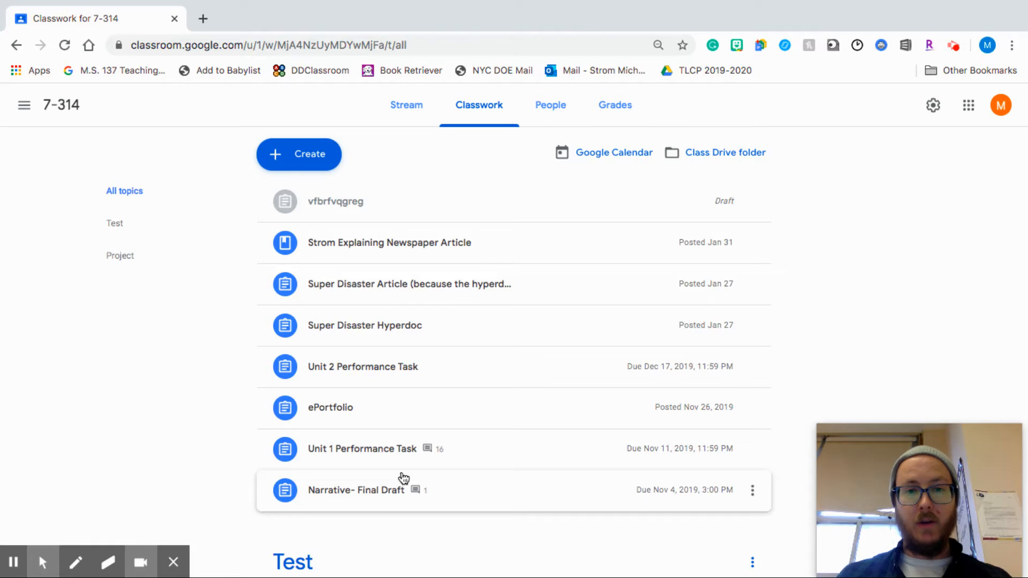
left_click(407, 110)
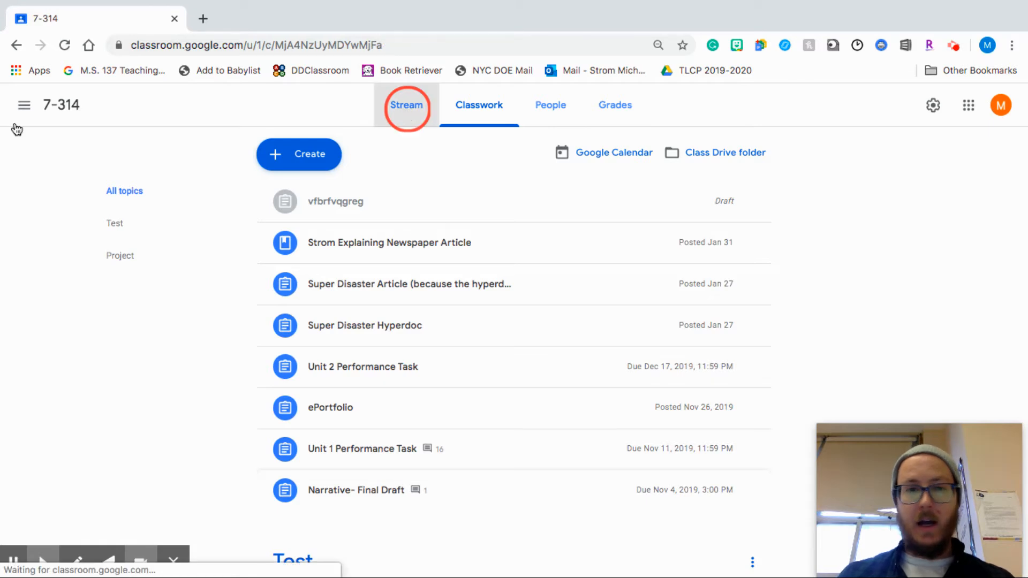
Go back to the overview of all classes and start creating a class named 7-1234
left_click(24, 109)
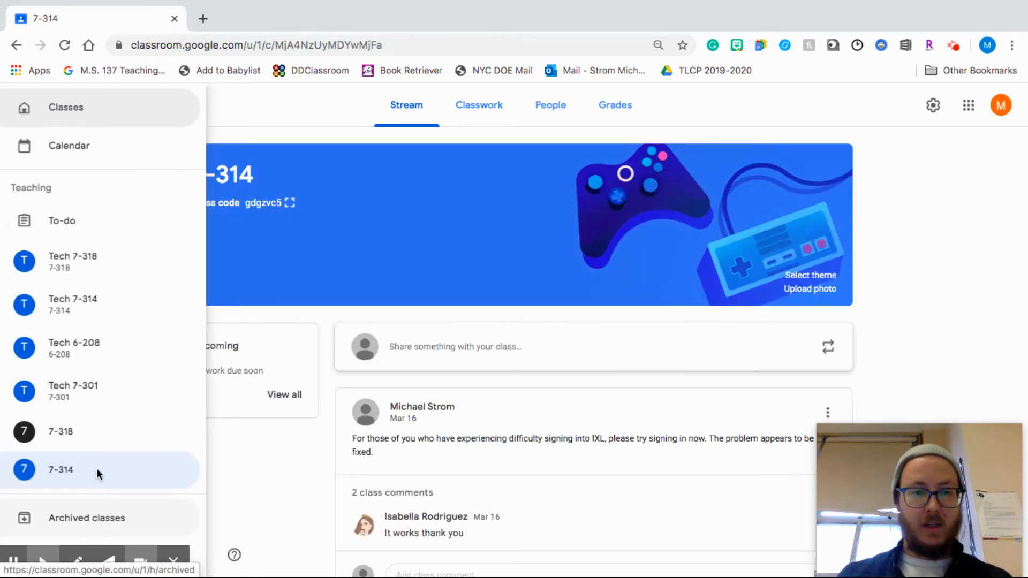
left_click(78, 113)
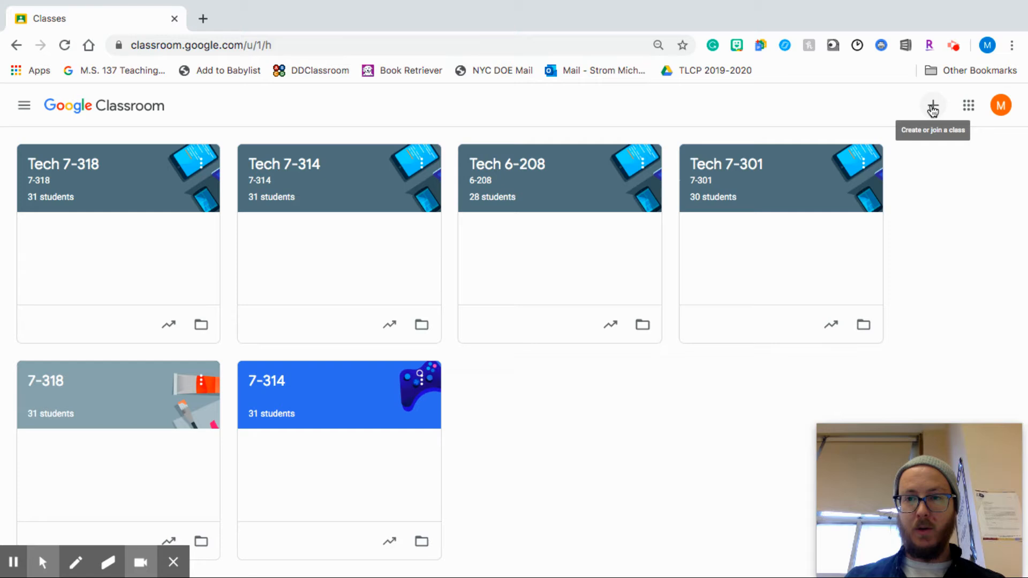
left_click_drag(911, 114, 931, 106)
left_click(932, 105)
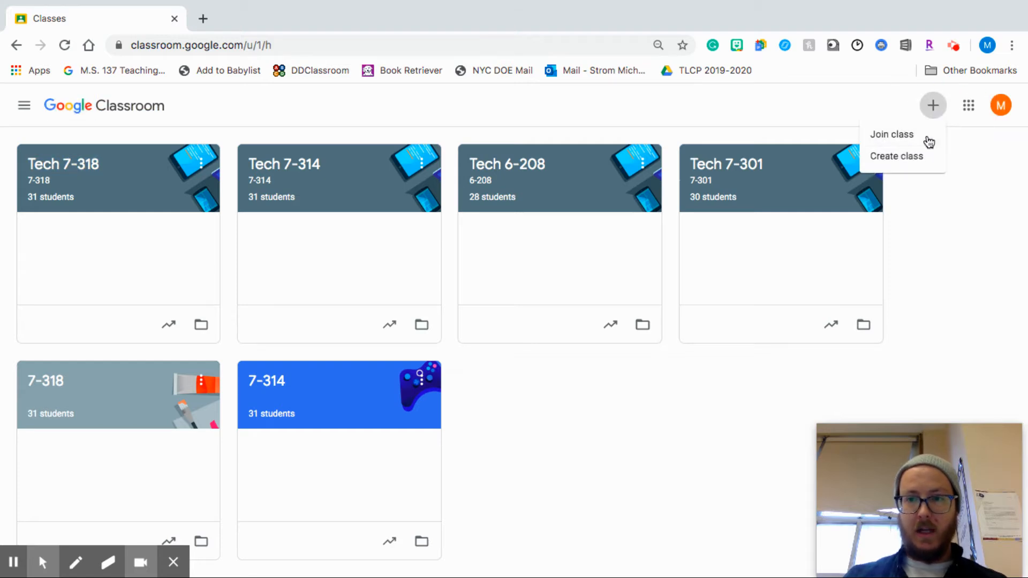
left_click(913, 166)
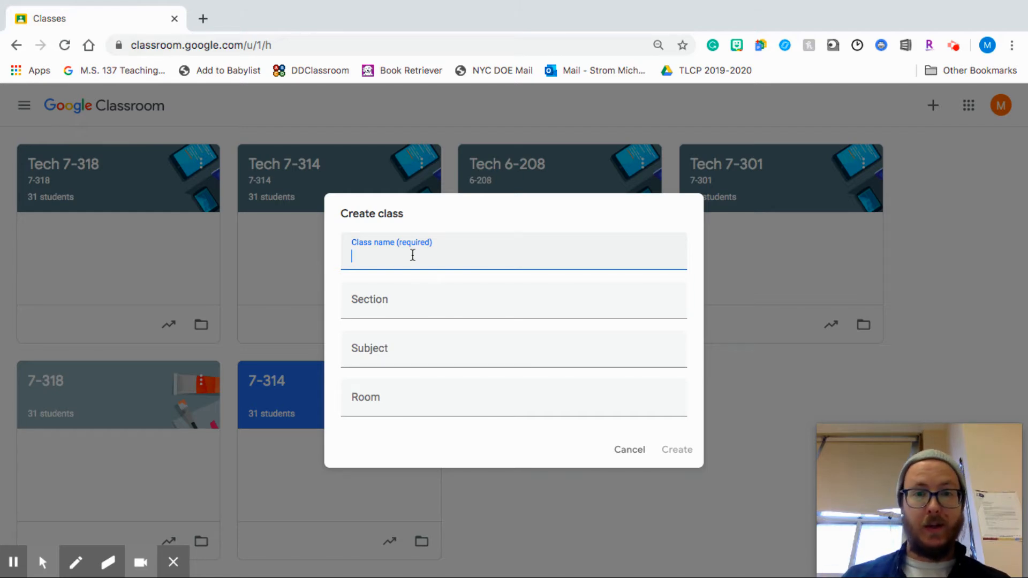
type("7")
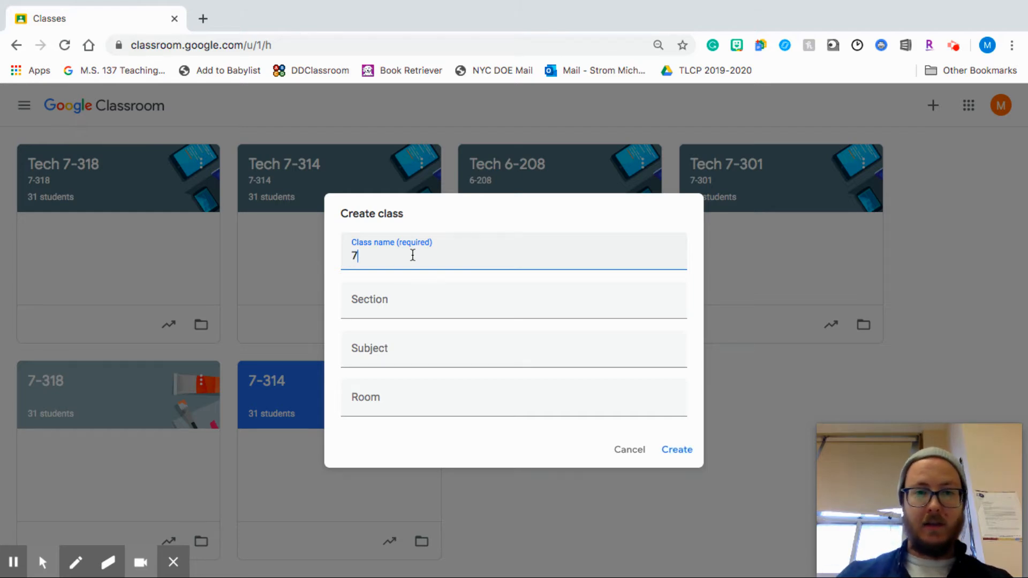
type("-1234")
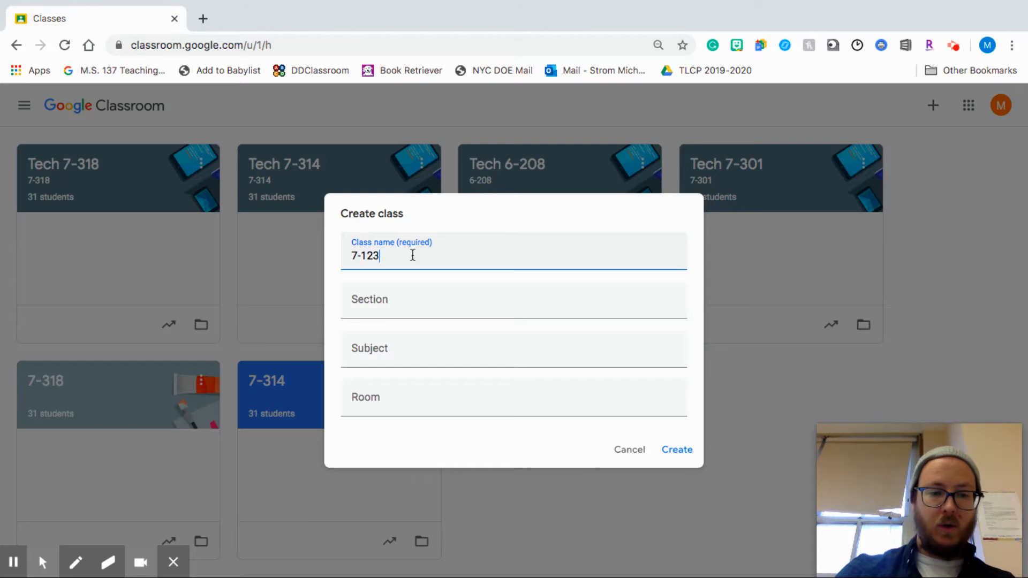
Set the new class's subject to English, leave section and room empty, and create the class
left_click(357, 300)
left_click(360, 349)
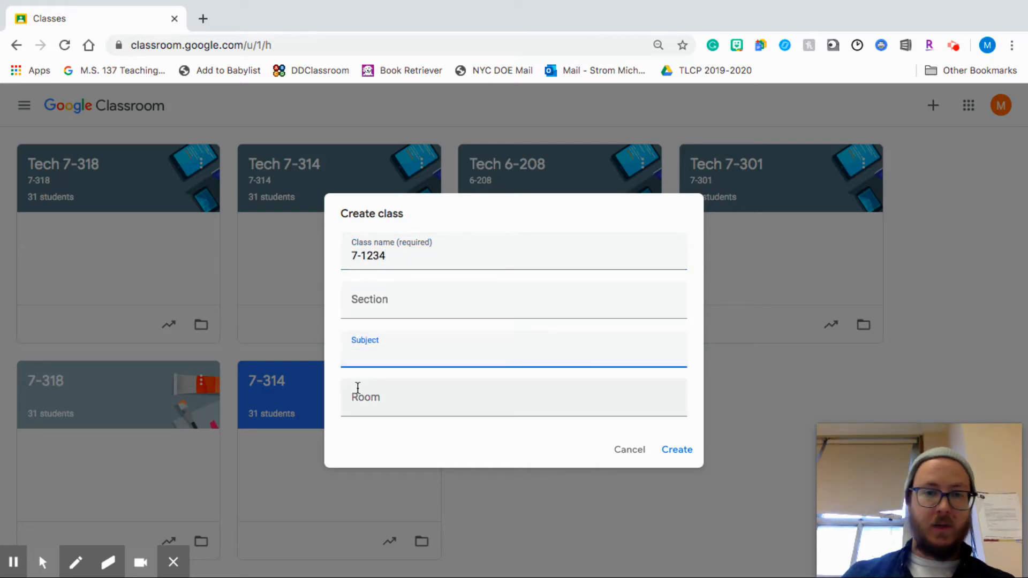
left_click(357, 388)
left_click(369, 349)
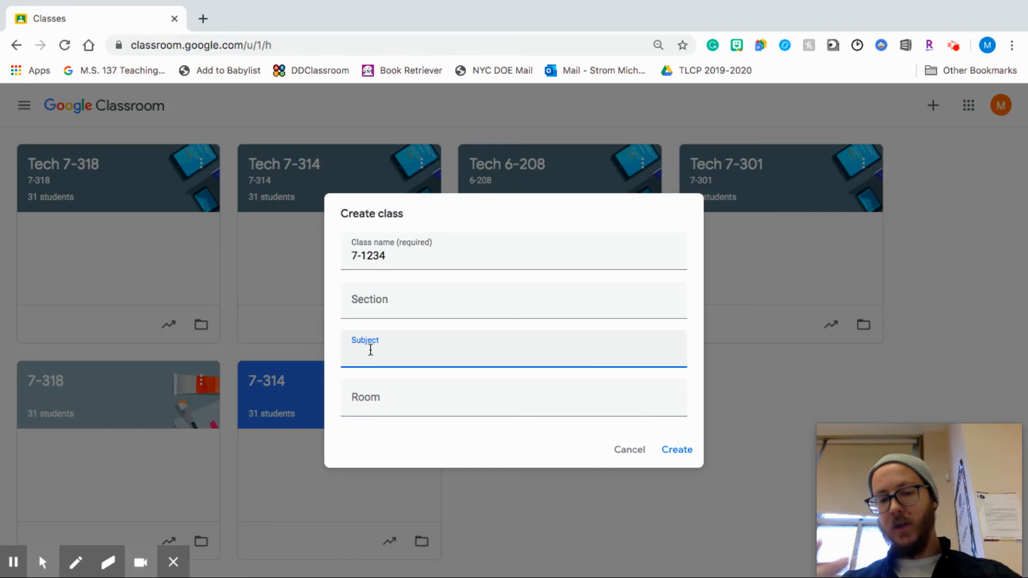
type("ELA")
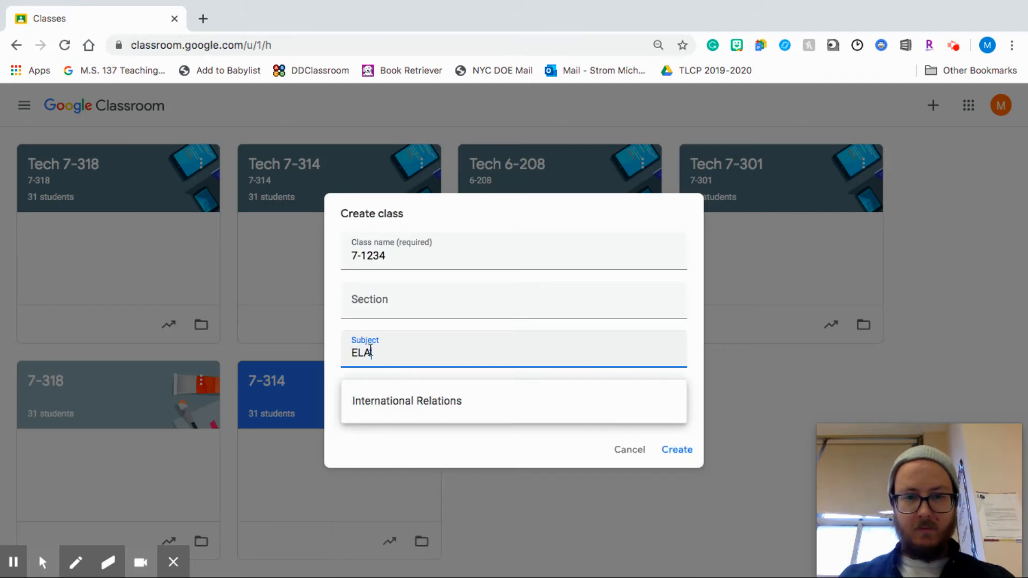
key("BackSpace")
key("BackSpace")
type("nglis")
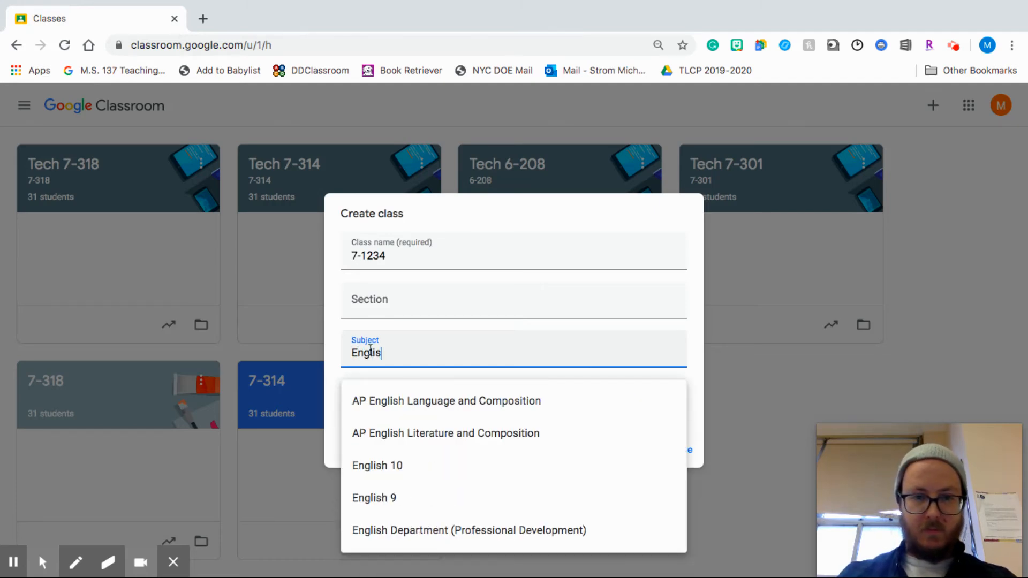
type("h")
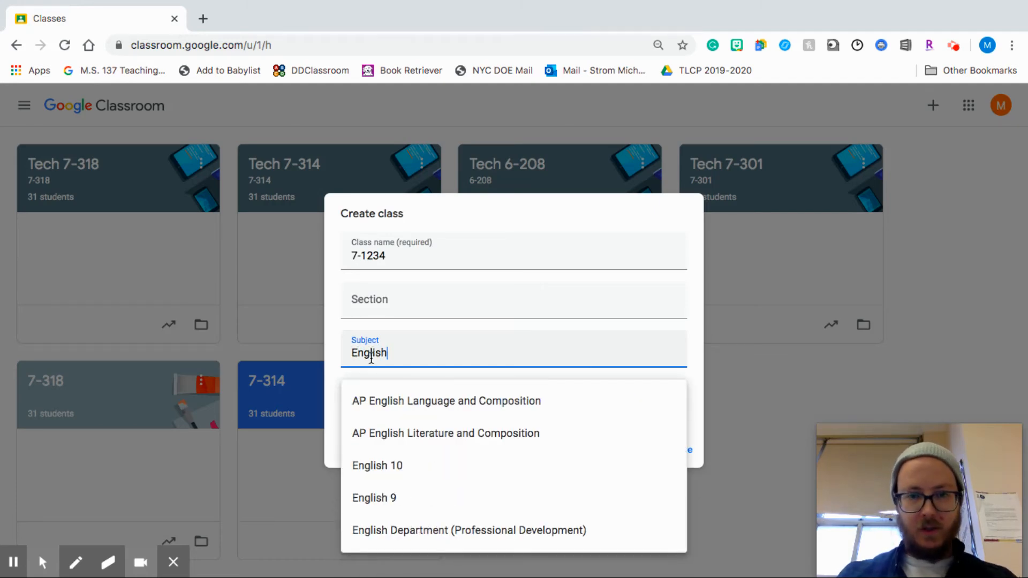
key("Tab")
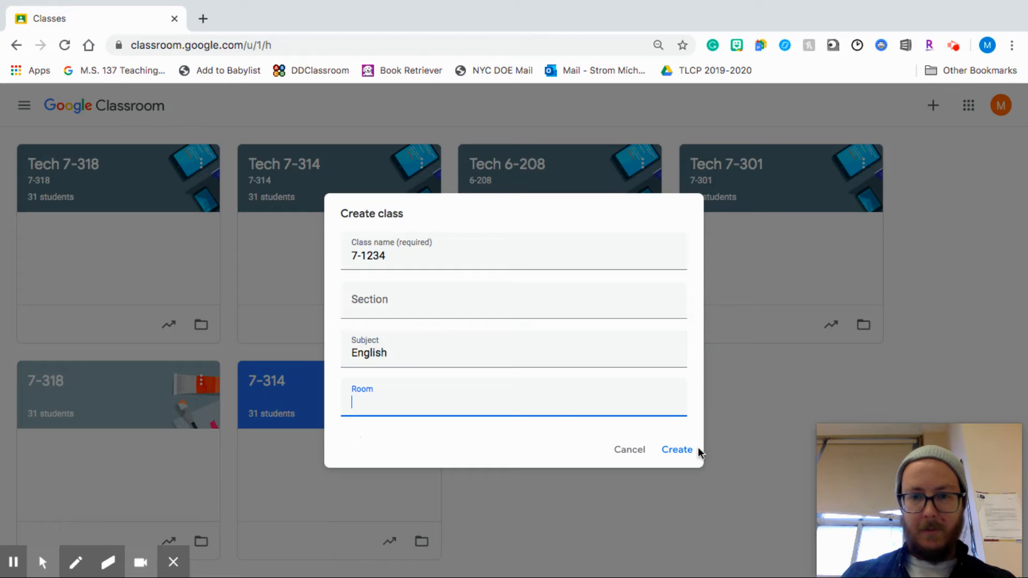
left_click(15, 562)
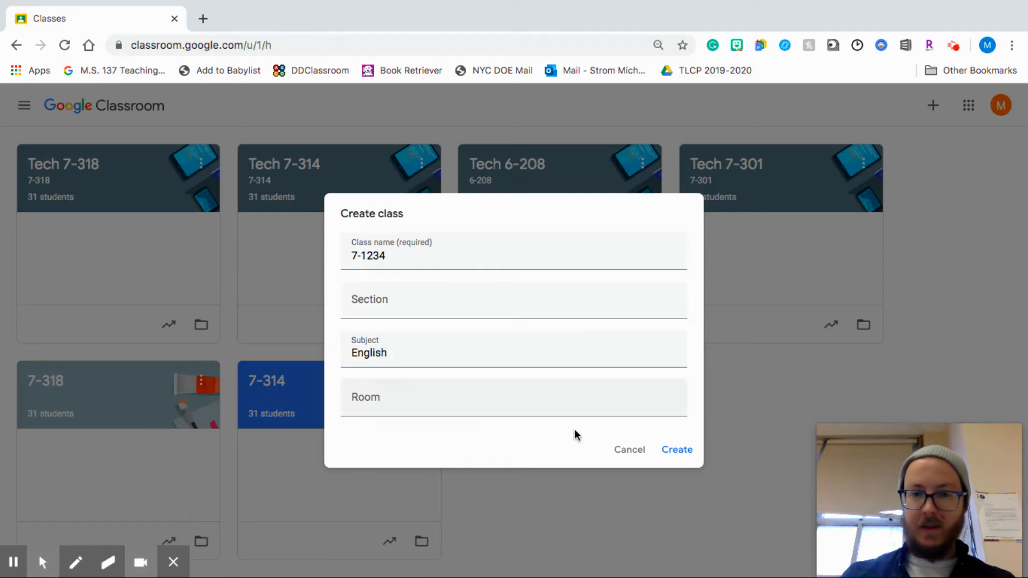
left_click(664, 450)
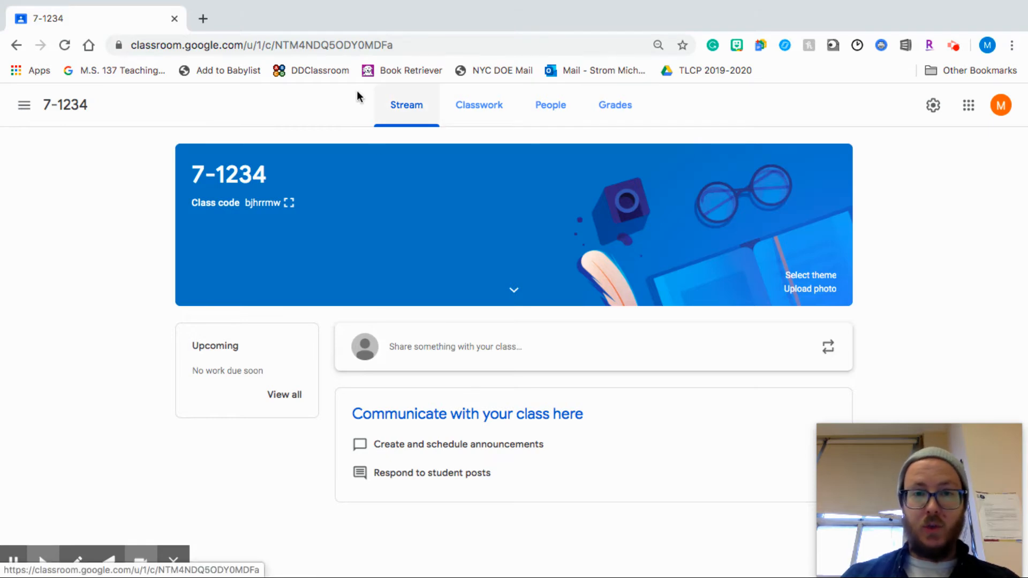
left_click_drag(351, 95, 290, 138)
left_click(280, 132)
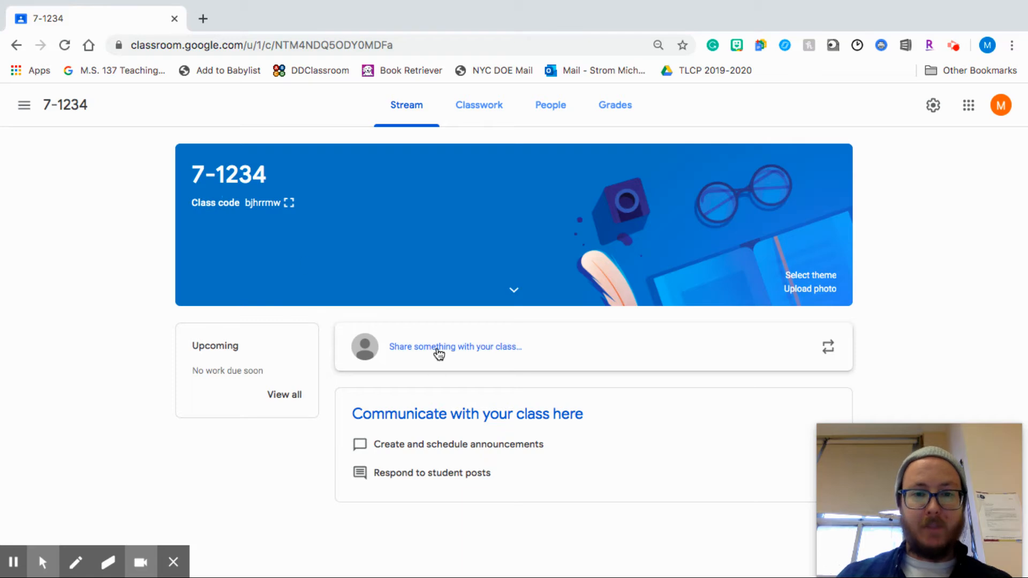
Start a new announcement in the 7-1234 Stream and check which classes and students it can be addressed to
left_click(464, 345)
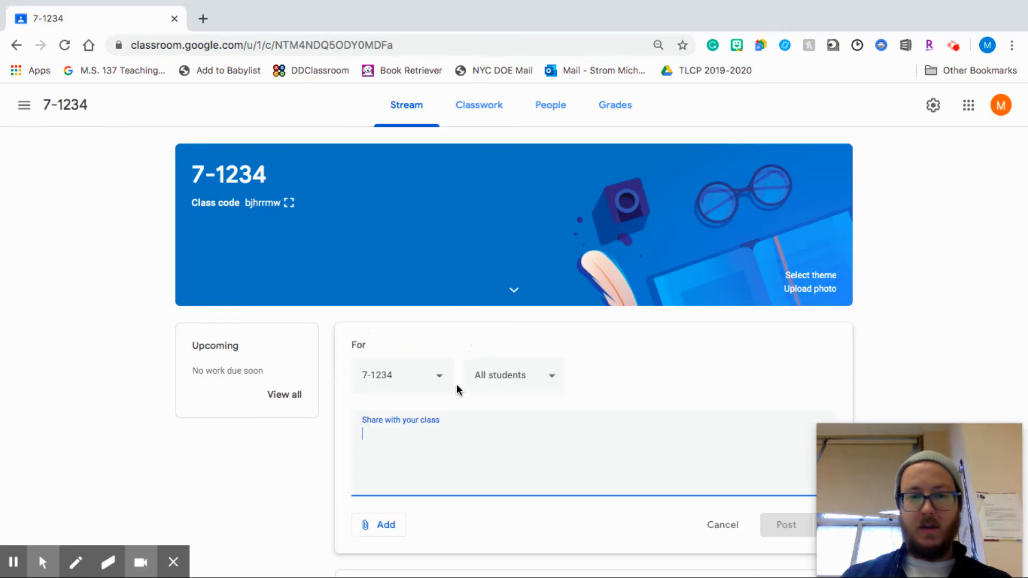
left_click(402, 383)
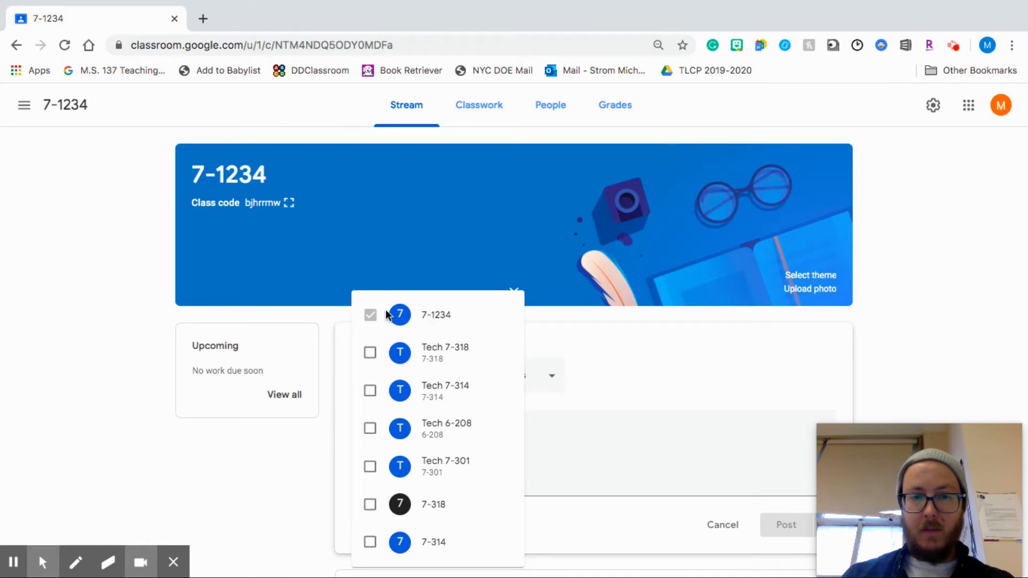
left_click(263, 509)
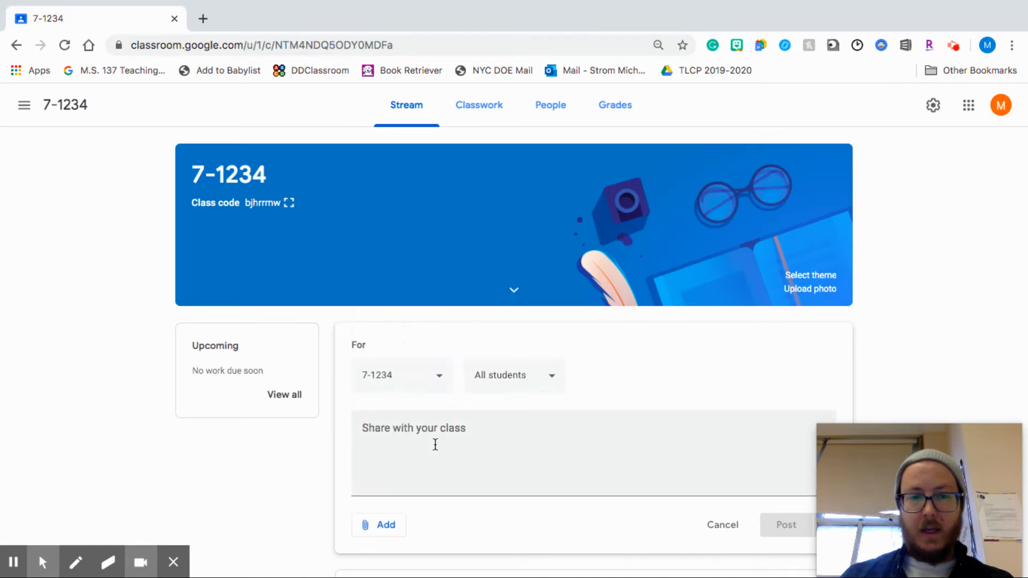
left_click(494, 375)
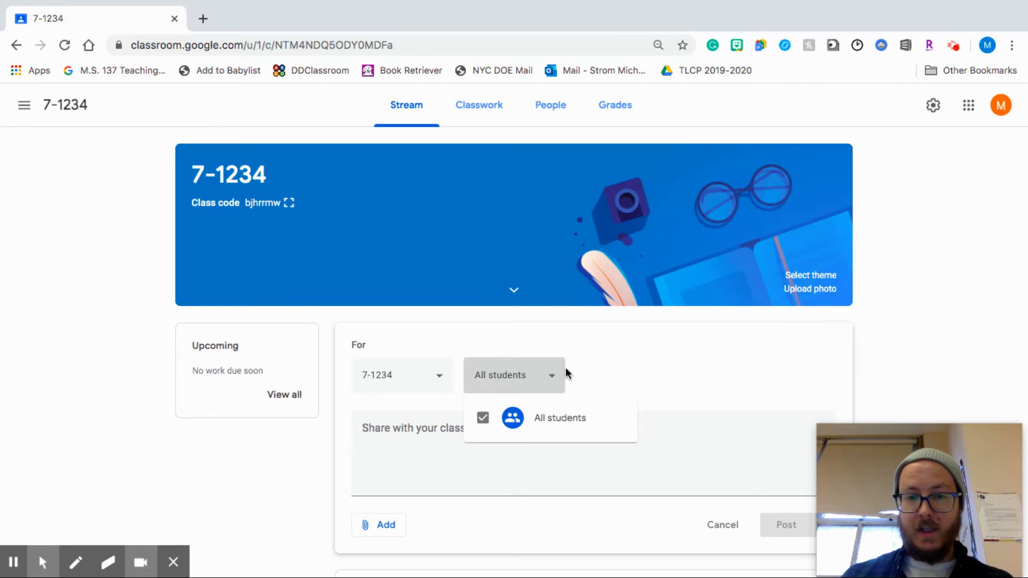
left_click(584, 368)
Write the announcement "Hey guys, Thank you for joining. Please stay tuned for incoming work." for all 7-1234 students and post it
left_click(489, 435)
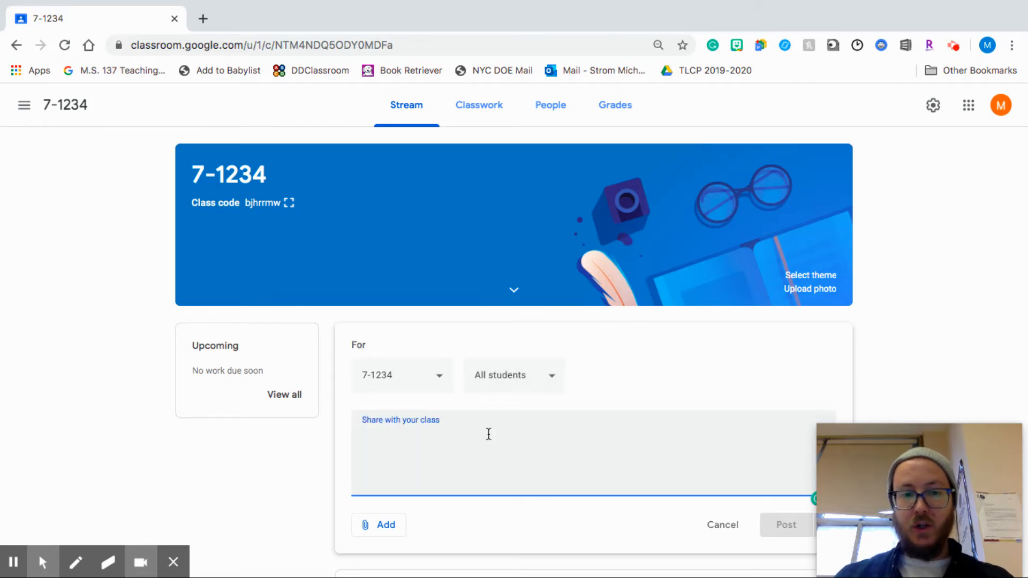
type("He")
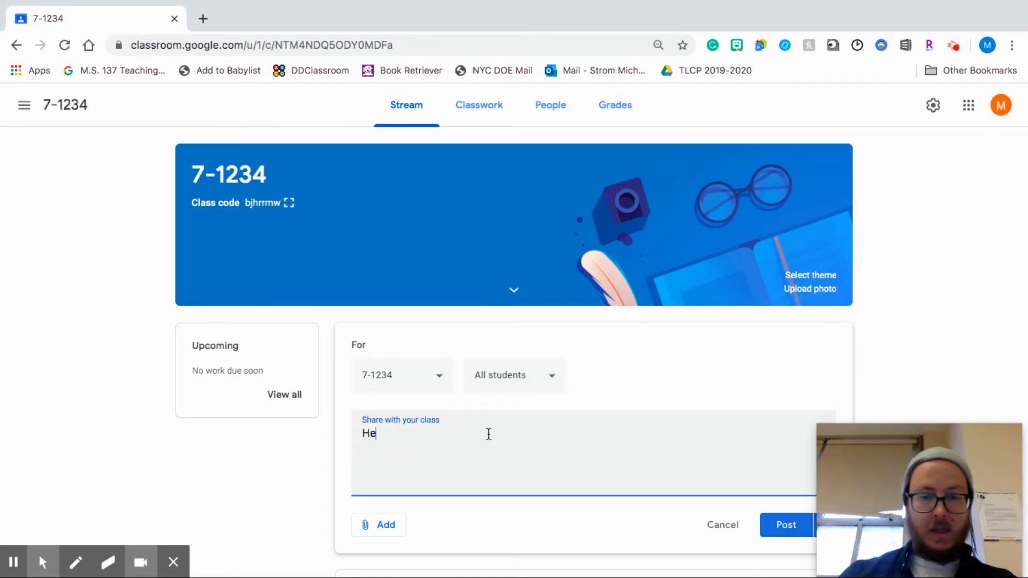
type("y guys,  T")
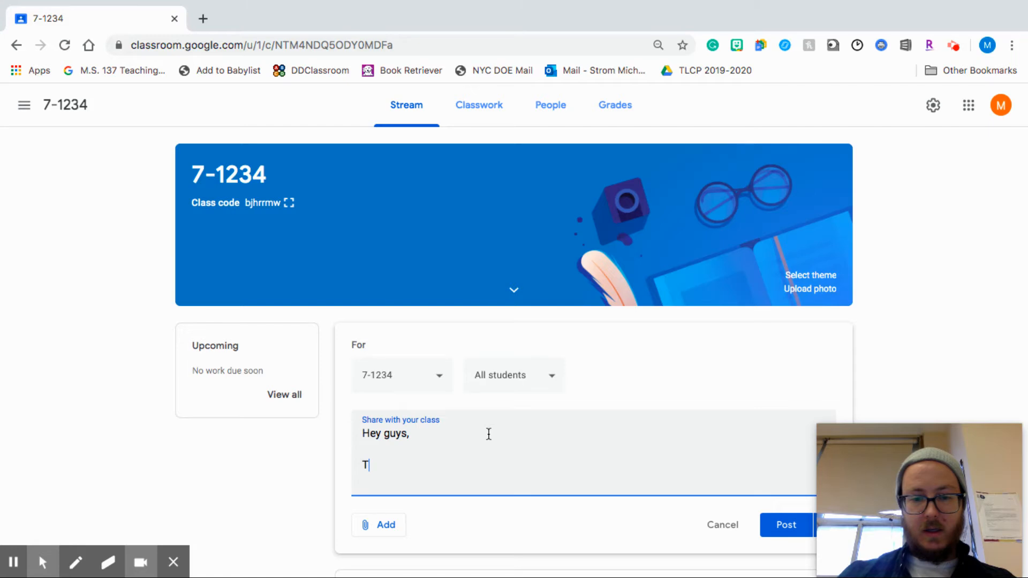
type("hank you for joi")
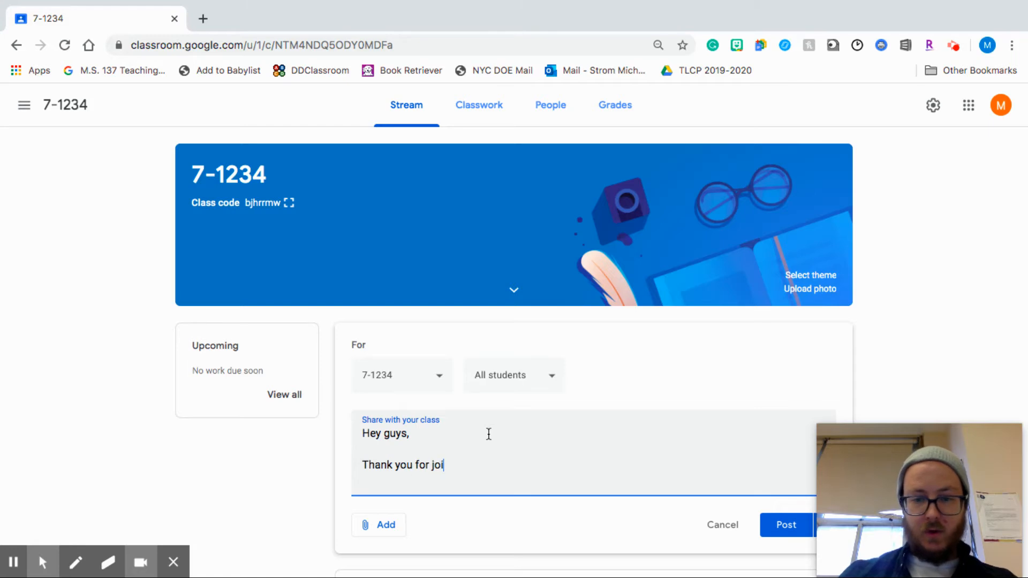
type("ning.  Please stay tuned for incoming work.")
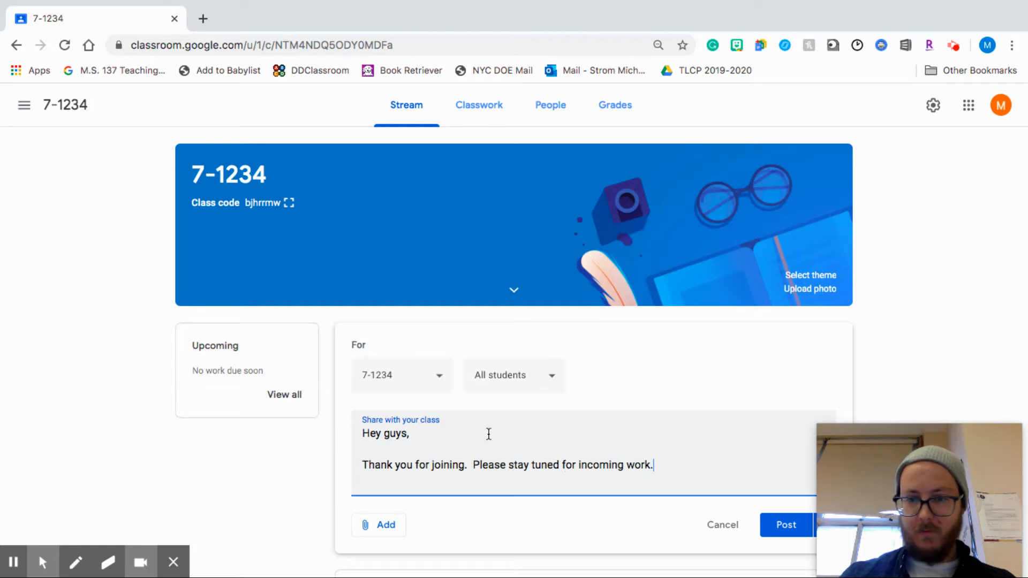
scroll(658, 358, "down", 2)
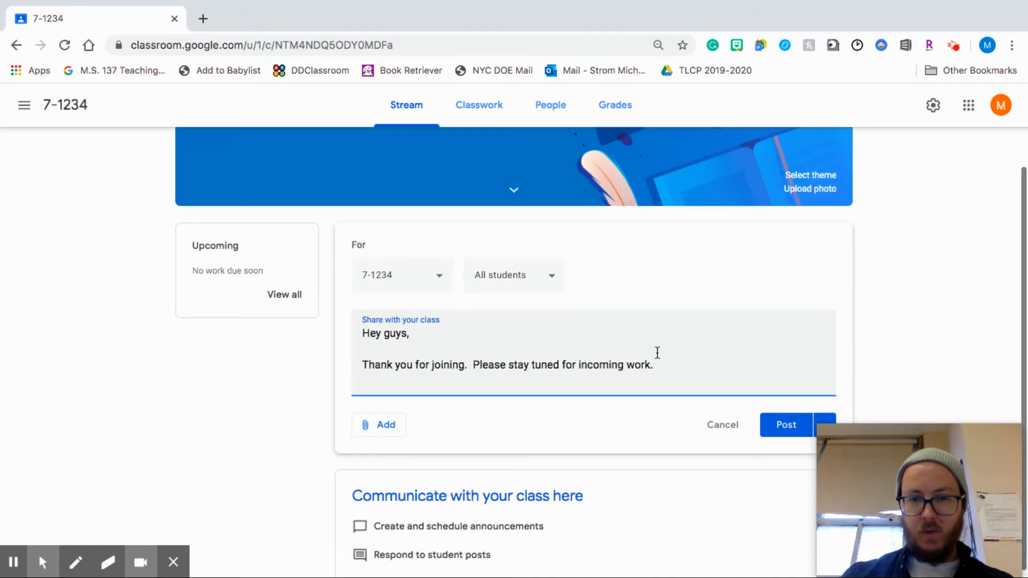
left_click(787, 420)
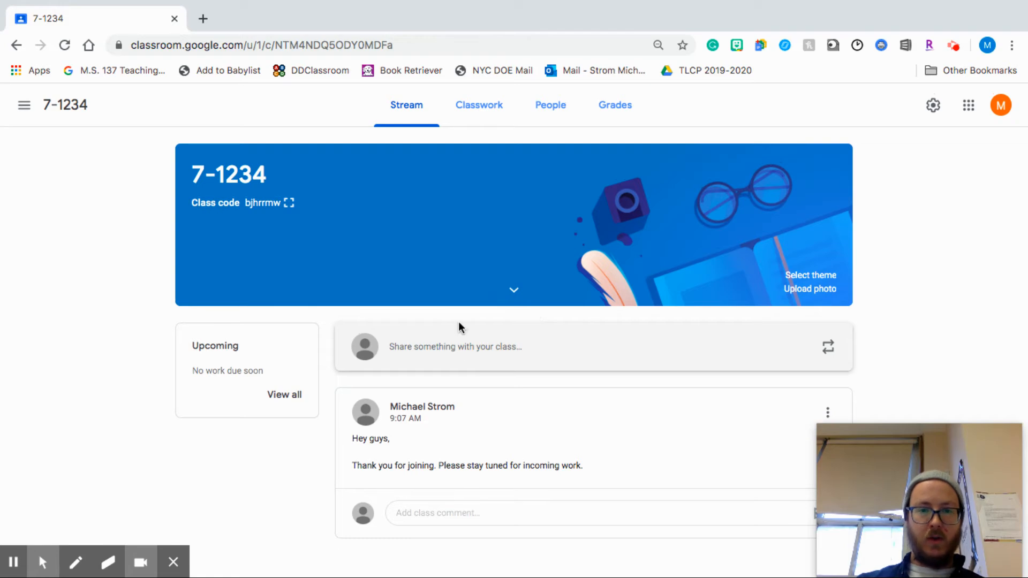
left_click_drag(946, 468, 984, 262)
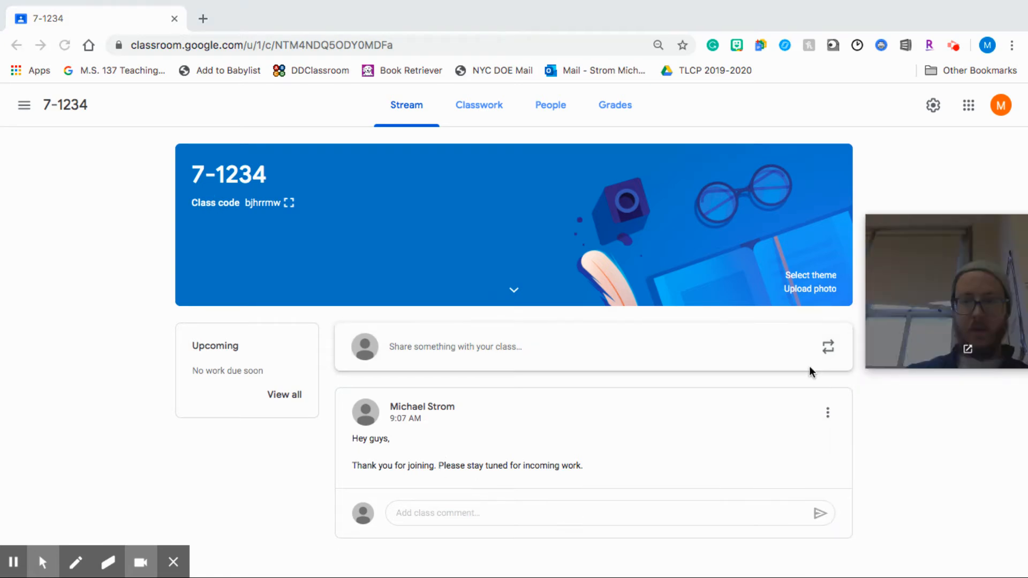
left_click(463, 512)
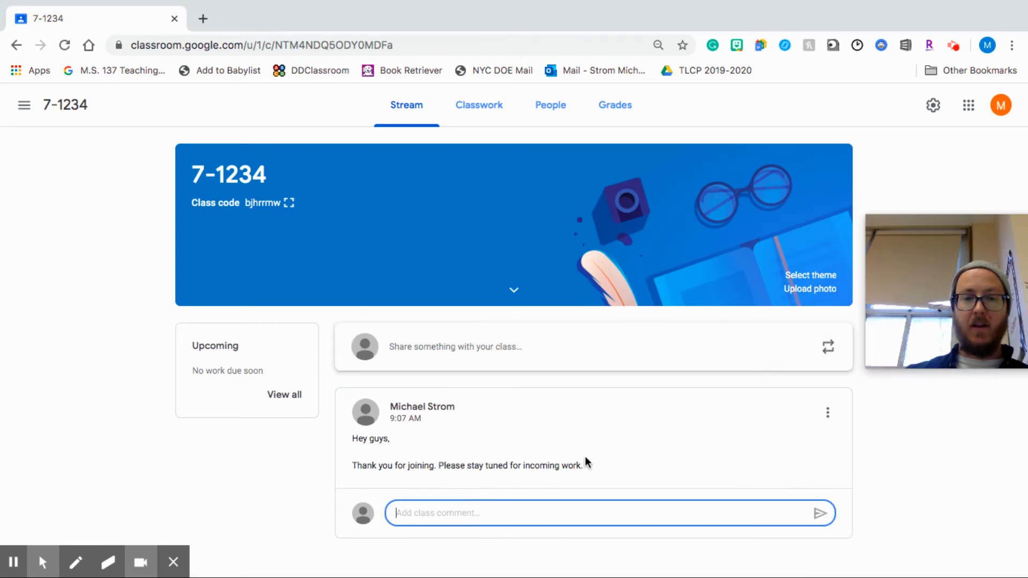
left_click_drag(905, 266, 908, 490)
left_click(636, 517)
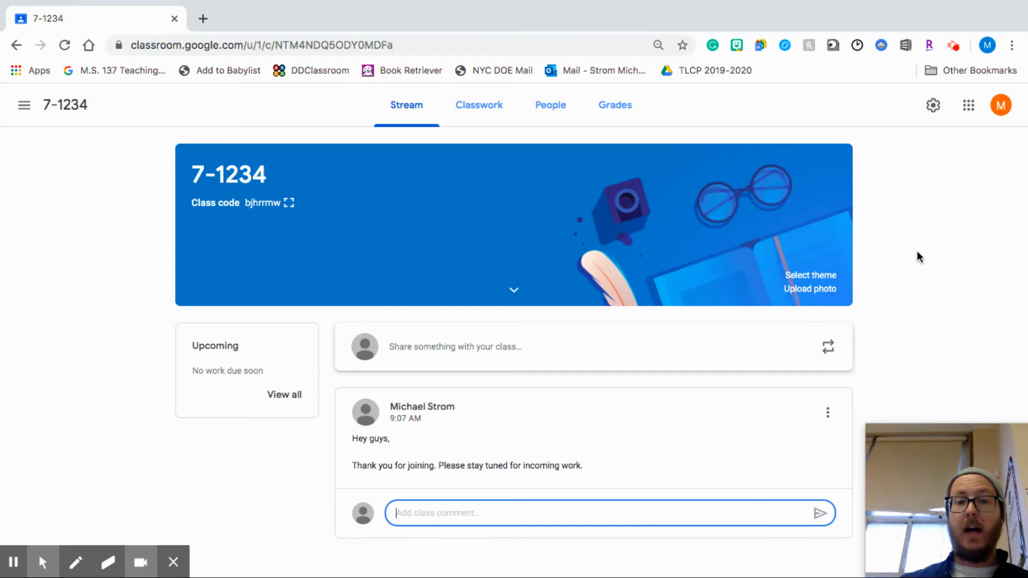
Review the class settings, set the Stream permission to "Only teachers can post or comment", and save the settings
left_click(933, 106)
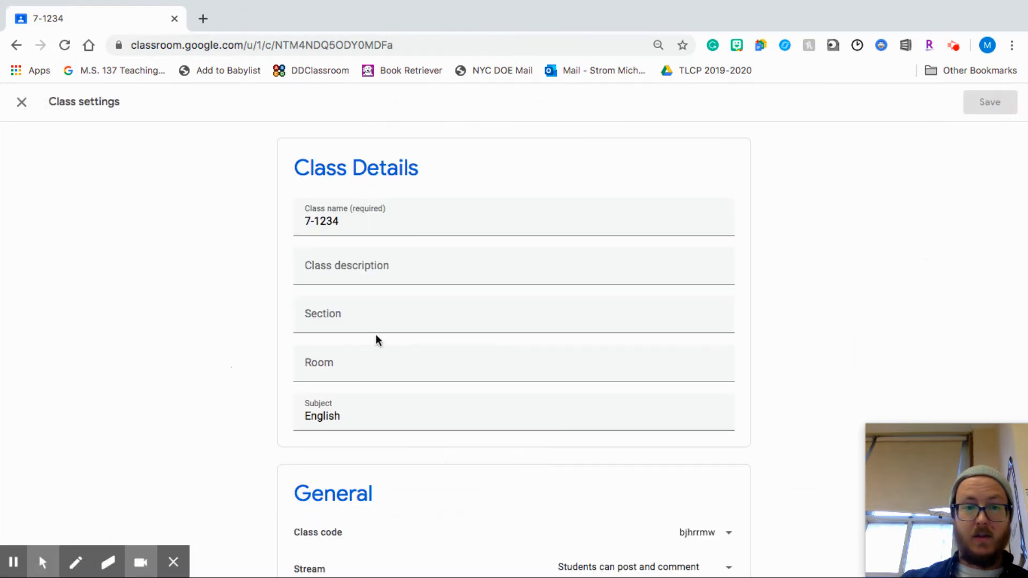
scroll(376, 339, "down", 2)
scroll(376, 336, "down", 2)
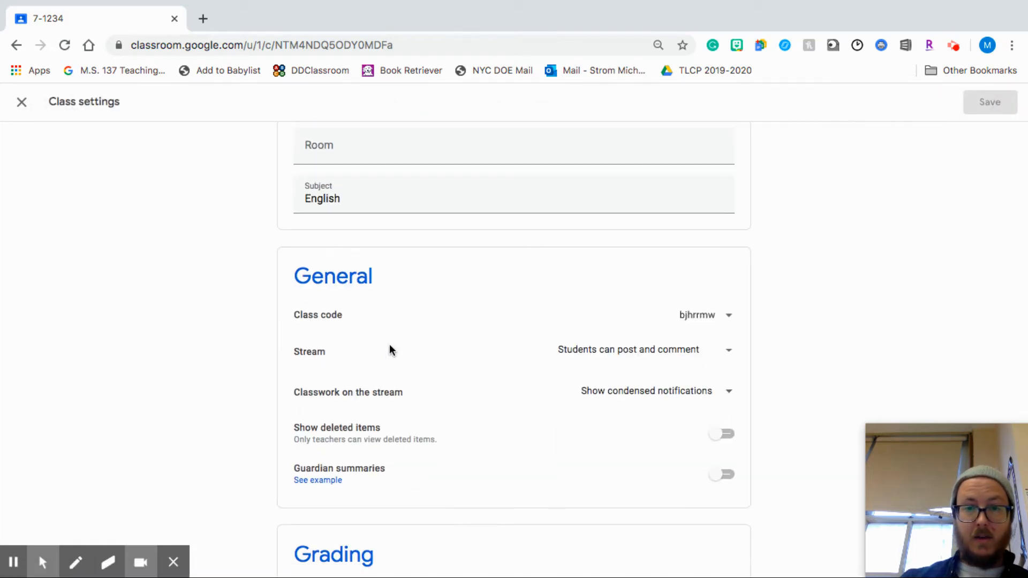
scroll(312, 351, "up", 4)
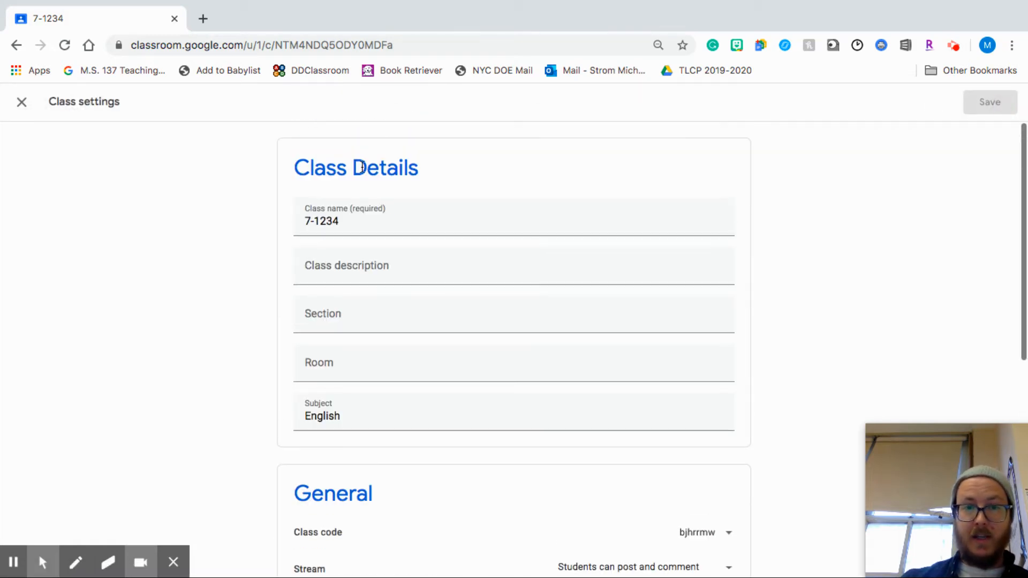
scroll(361, 165, "down", 3)
scroll(356, 202, "down", 1)
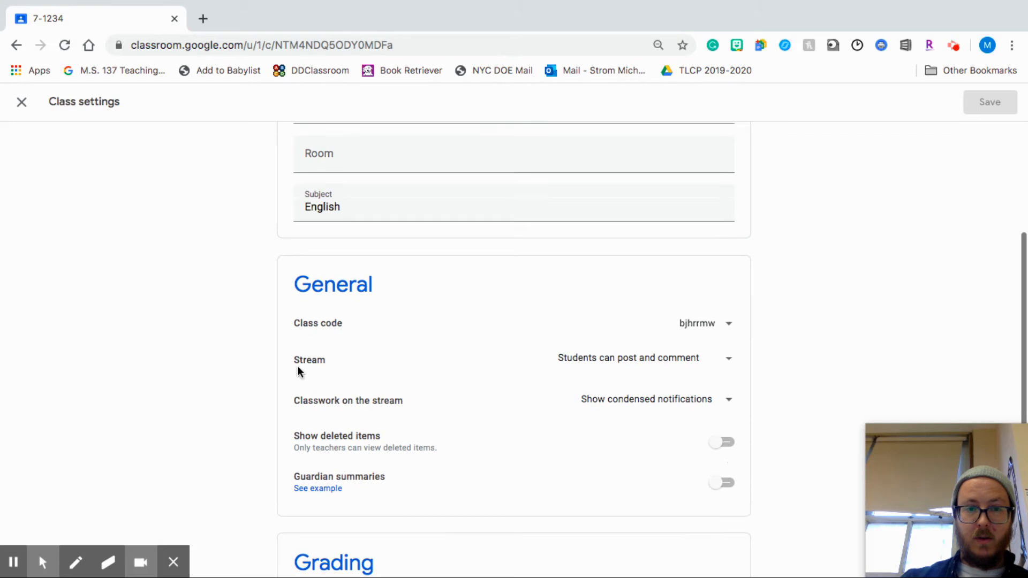
left_click(617, 362)
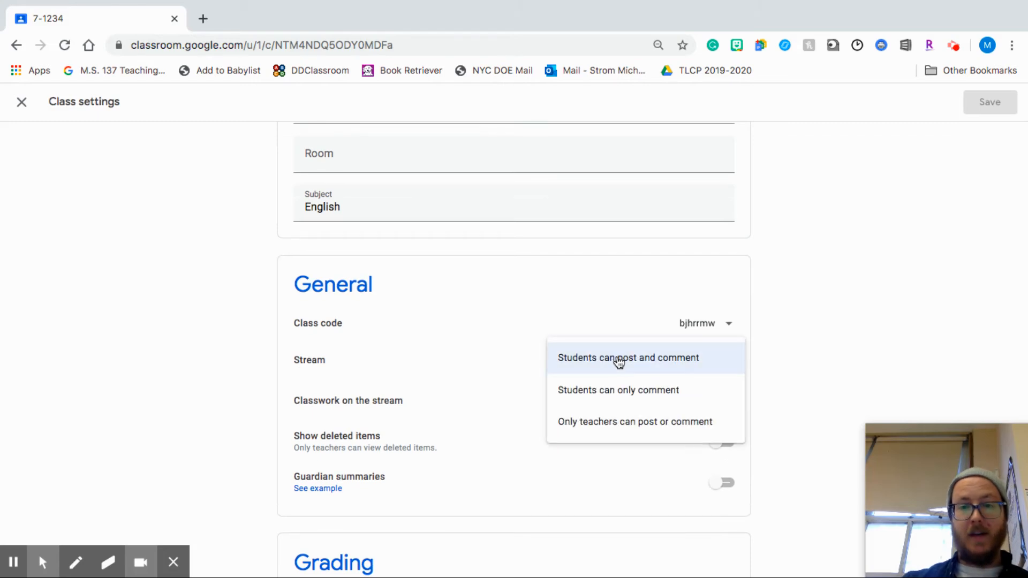
left_click(593, 423)
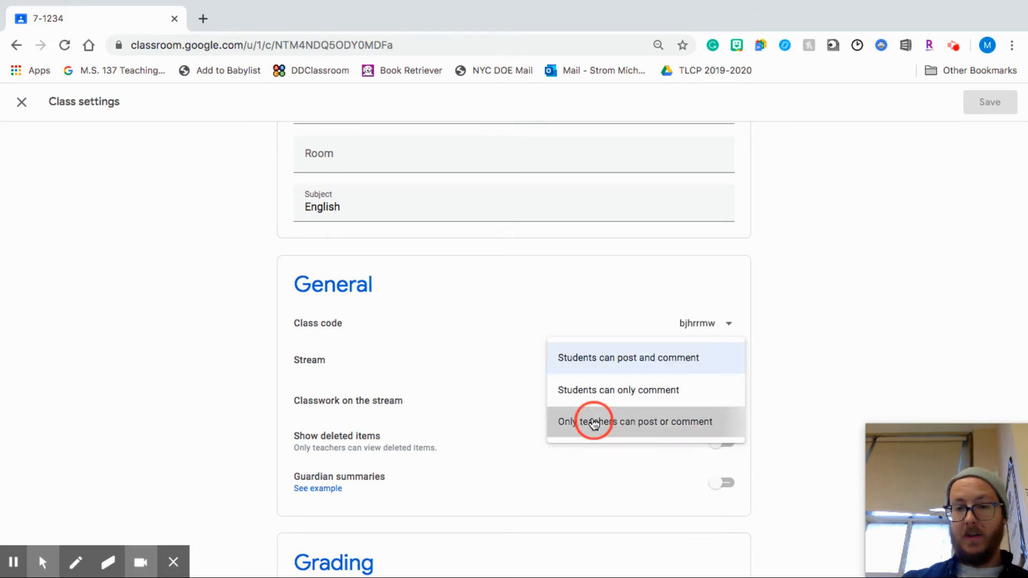
scroll(776, 334, "down", 1)
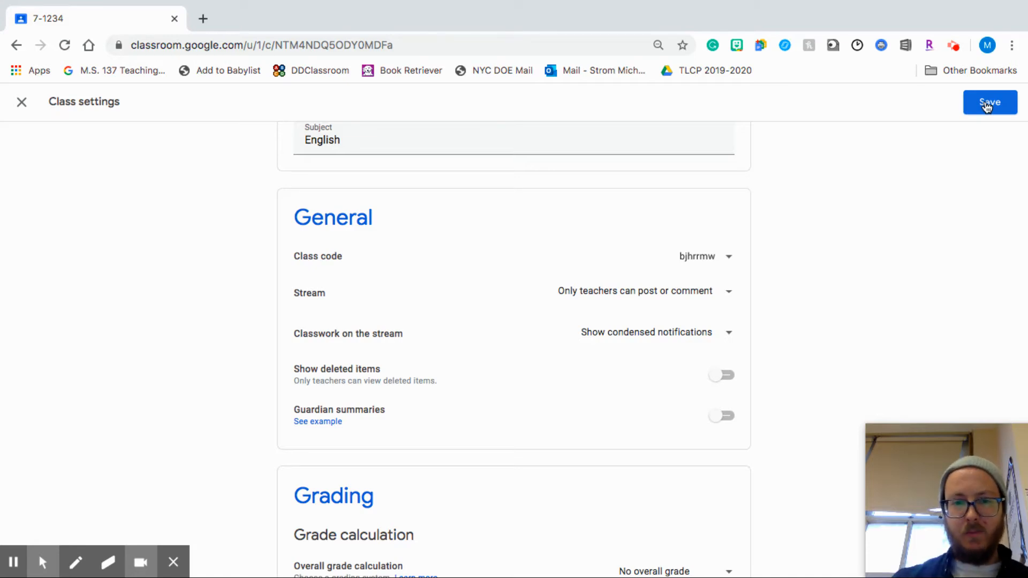
scroll(927, 208, "down", 1)
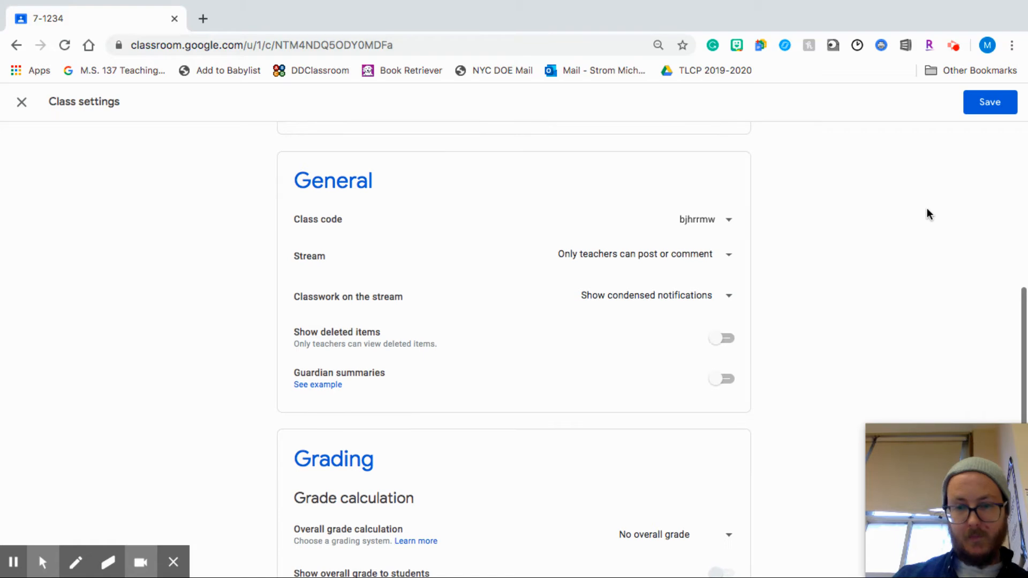
left_click(990, 102)
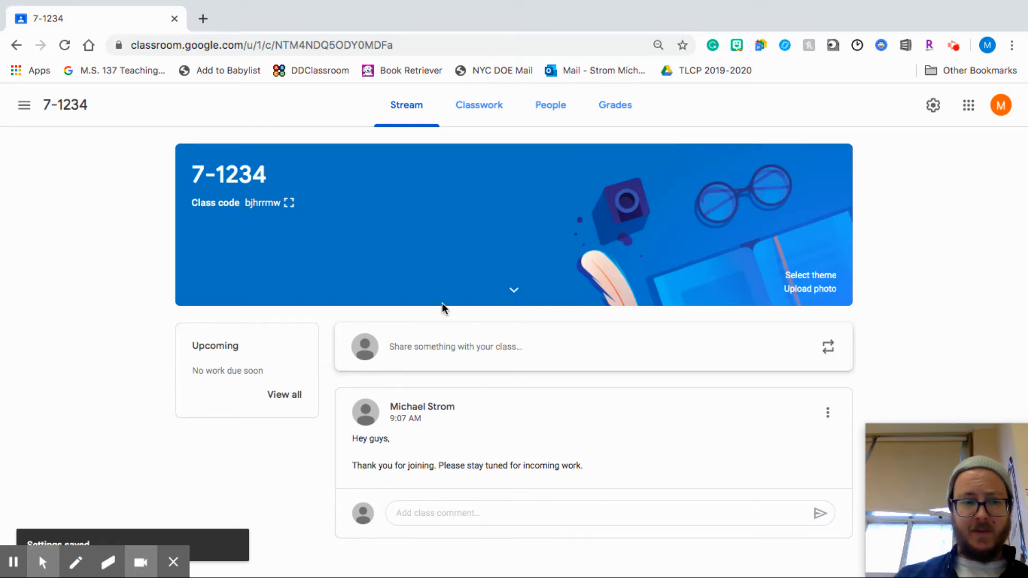
Create a new assignment in the 7-1234 Classwork section and title it "Unit 4 Pre-Assessment"
left_click(490, 117)
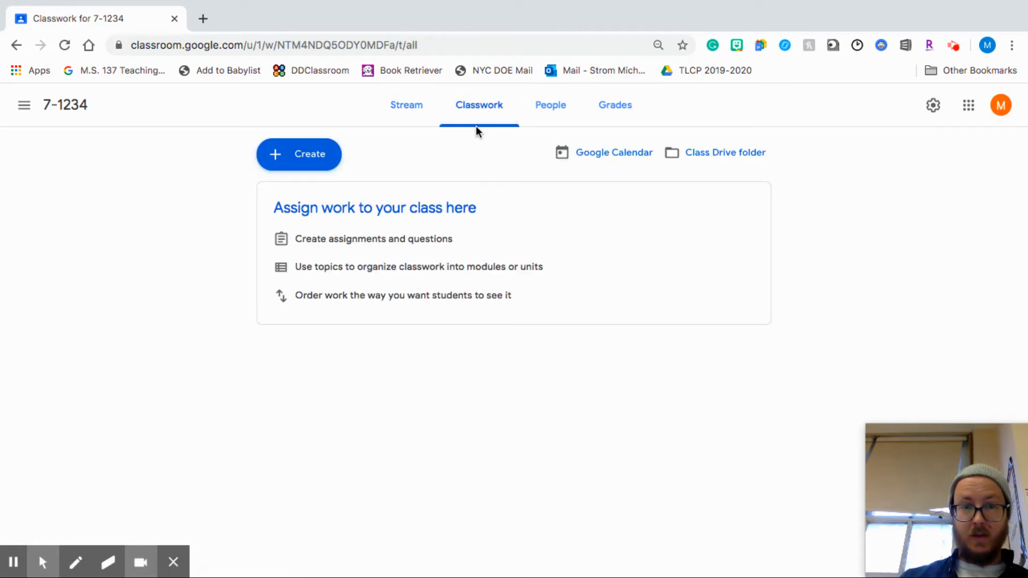
left_click(292, 155)
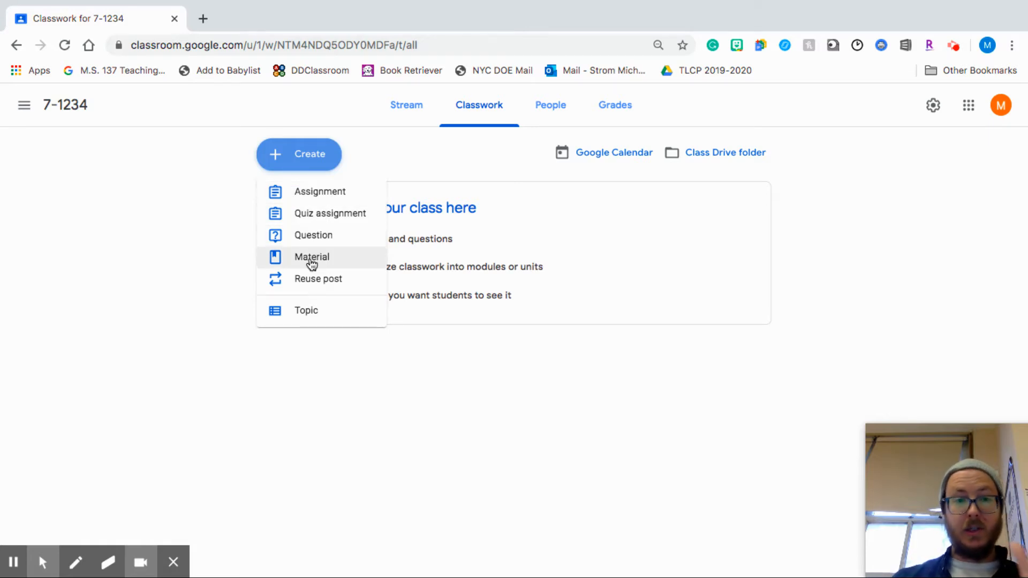
left_click(320, 192)
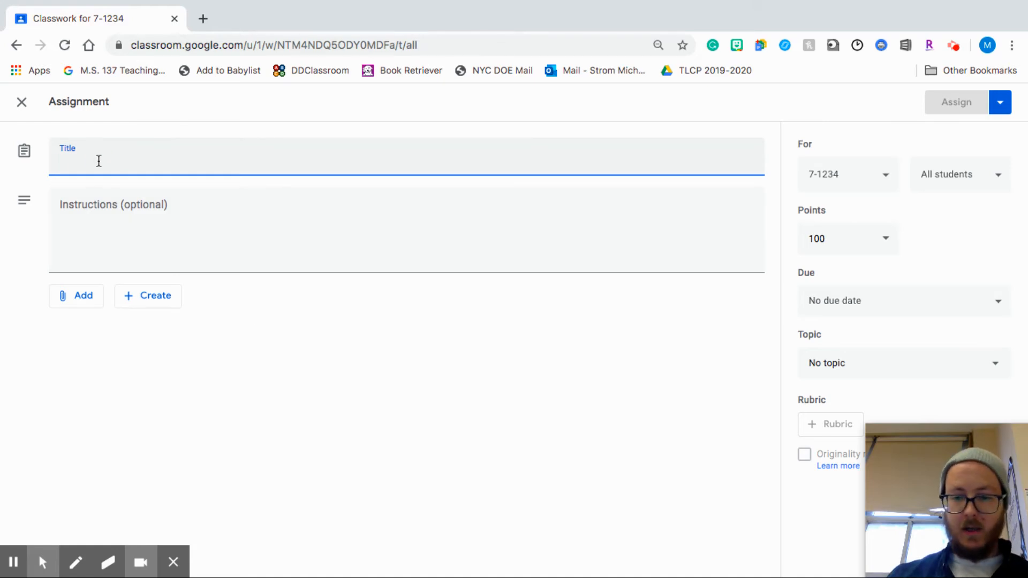
type("Unit 4 Pre-Assessment")
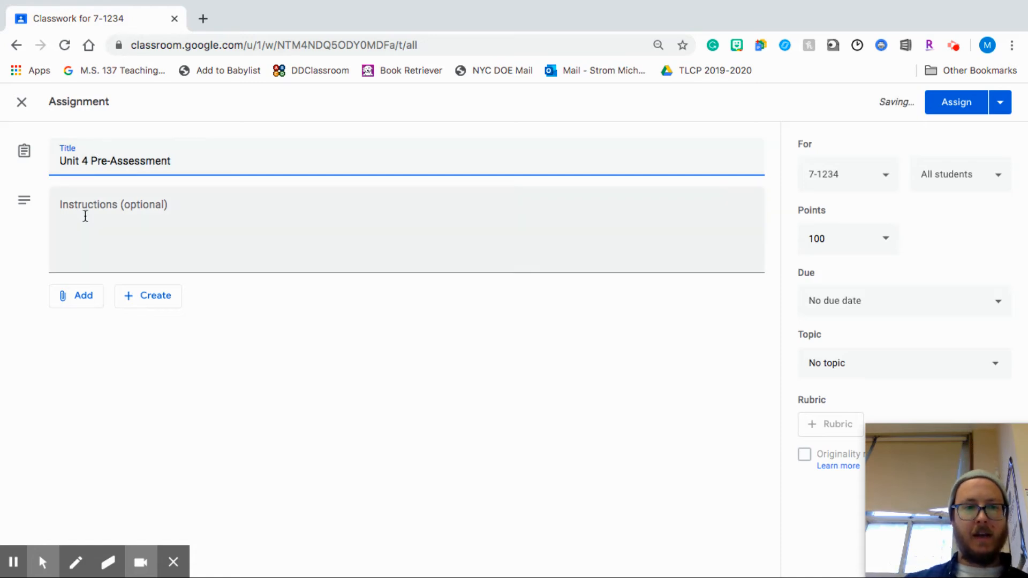
Enter the instructions "For this assignment, I would like you to write a one paragraph response to the following question: What does it mean to be home?"
left_click(85, 216)
type("H")
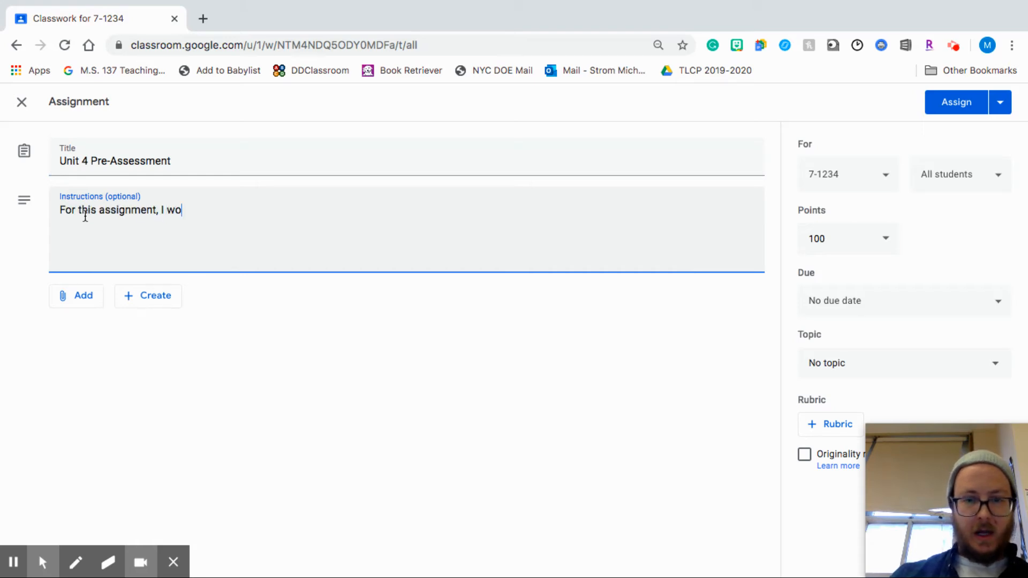
type("you to write a one paragraph res")
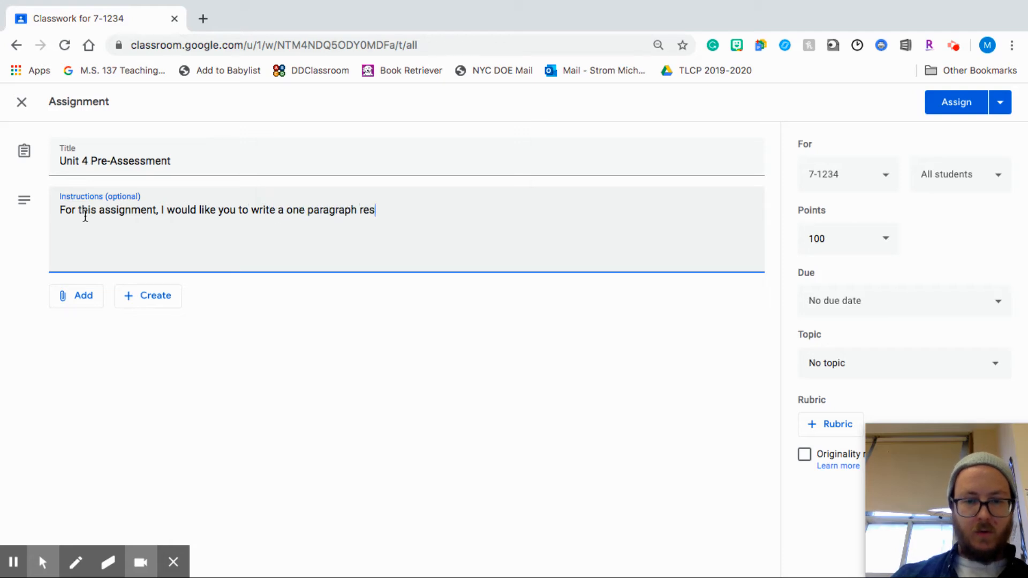
type("ponse to the following question:")
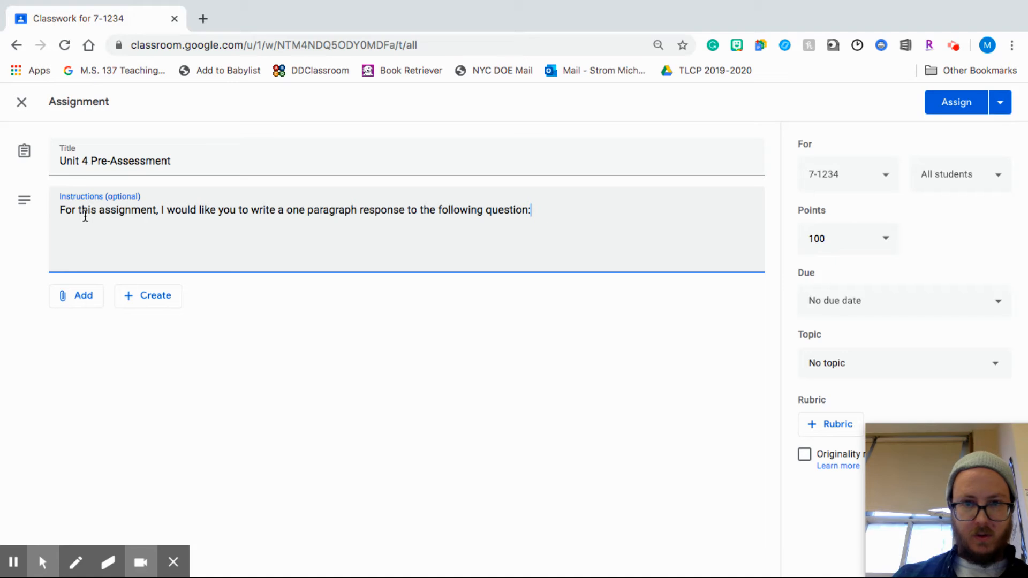
type(" What does it mean to be home?")
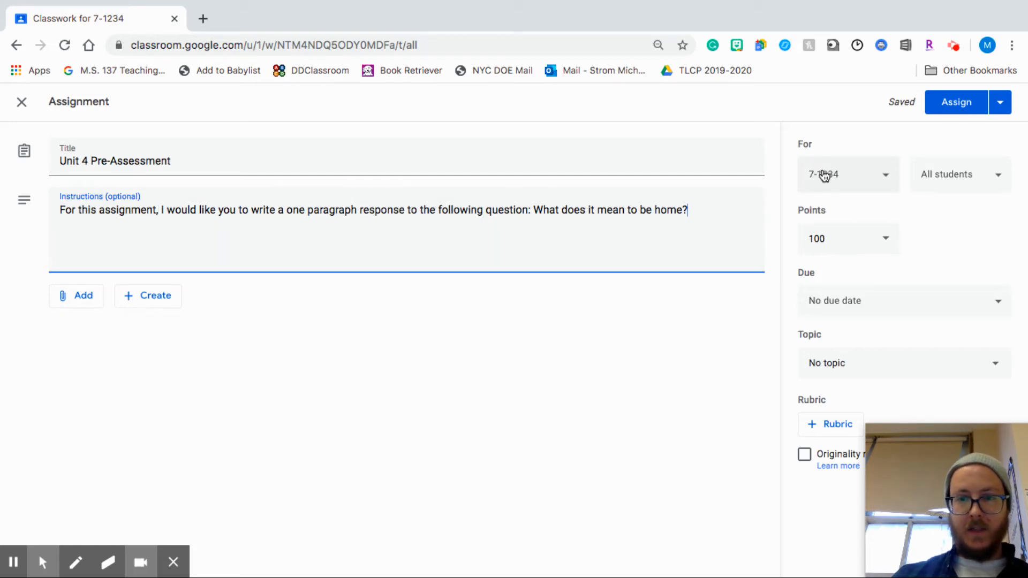
Set the assignment's points to 4
left_click(791, 159)
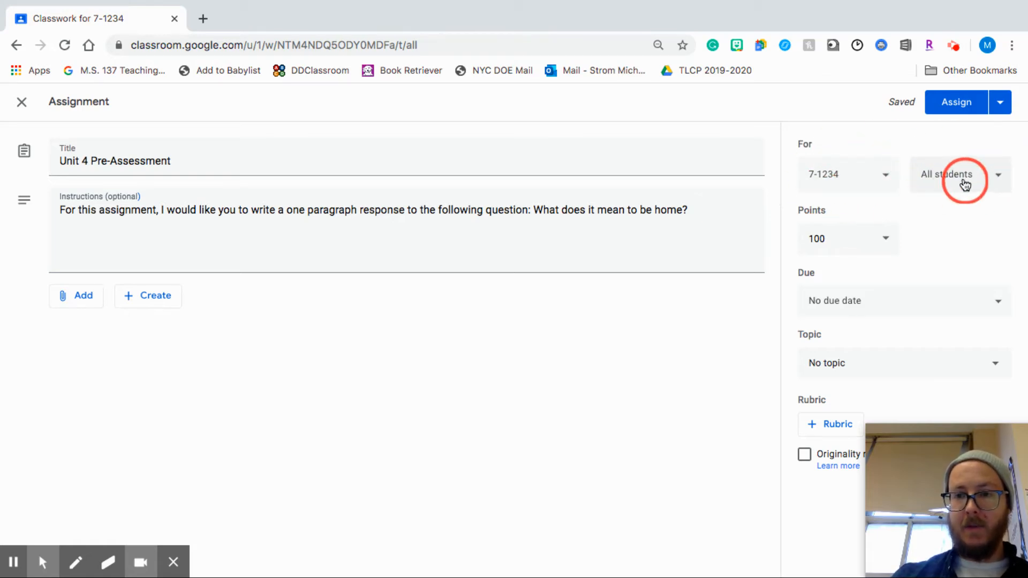
left_click(893, 244)
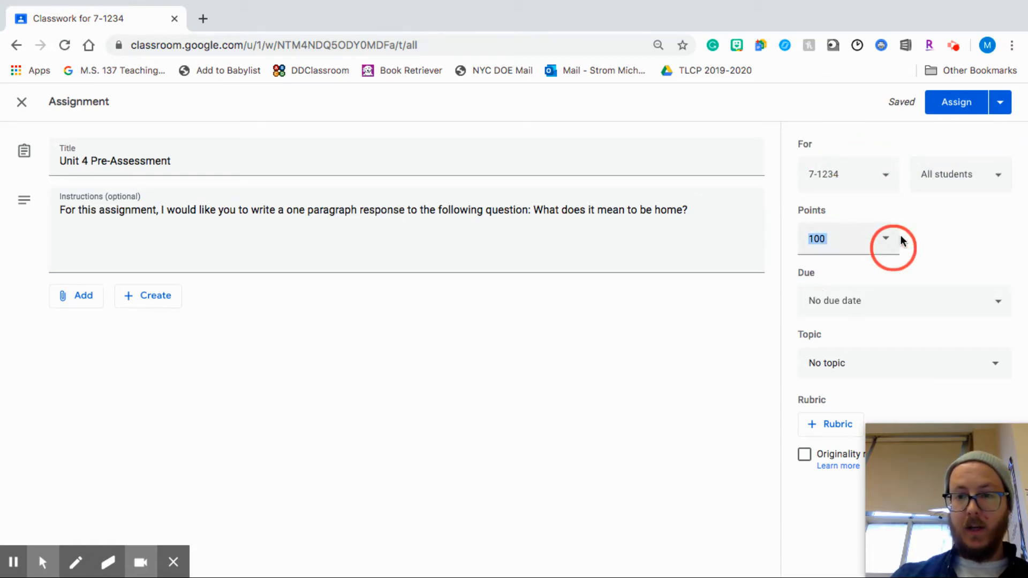
left_click(815, 238)
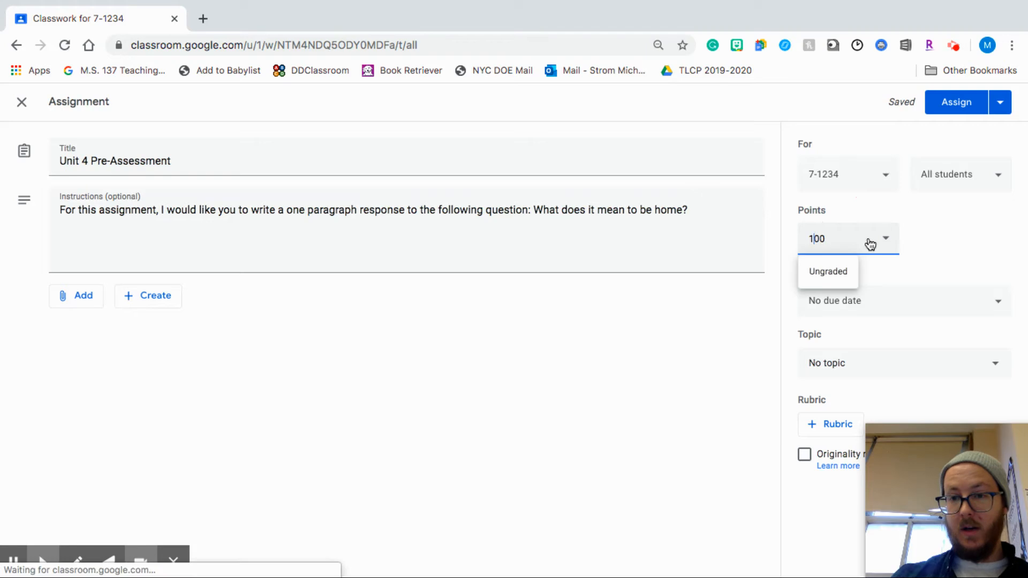
double_click(818, 237)
key("BackSpace")
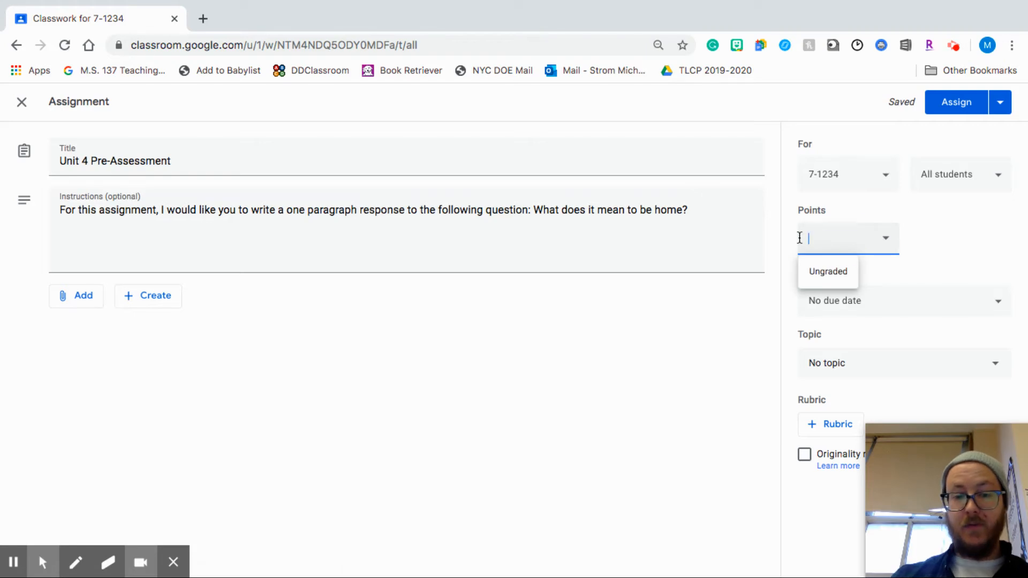
type("4")
left_click(920, 242)
double_click(860, 268)
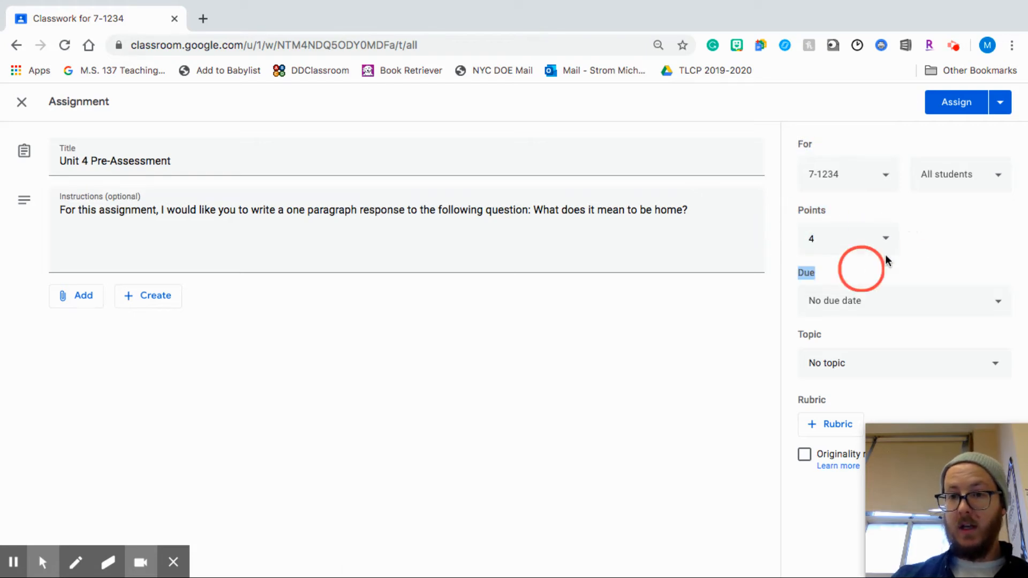
Change the assignment's points to 10
double_click(833, 238)
type("10")
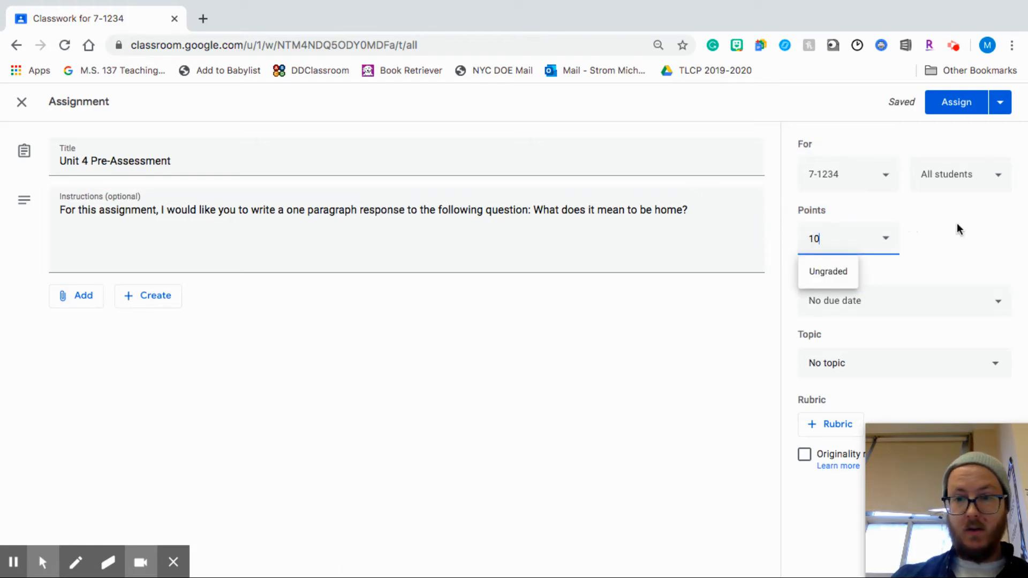
left_click(961, 223)
left_click(857, 239)
left_click(929, 237)
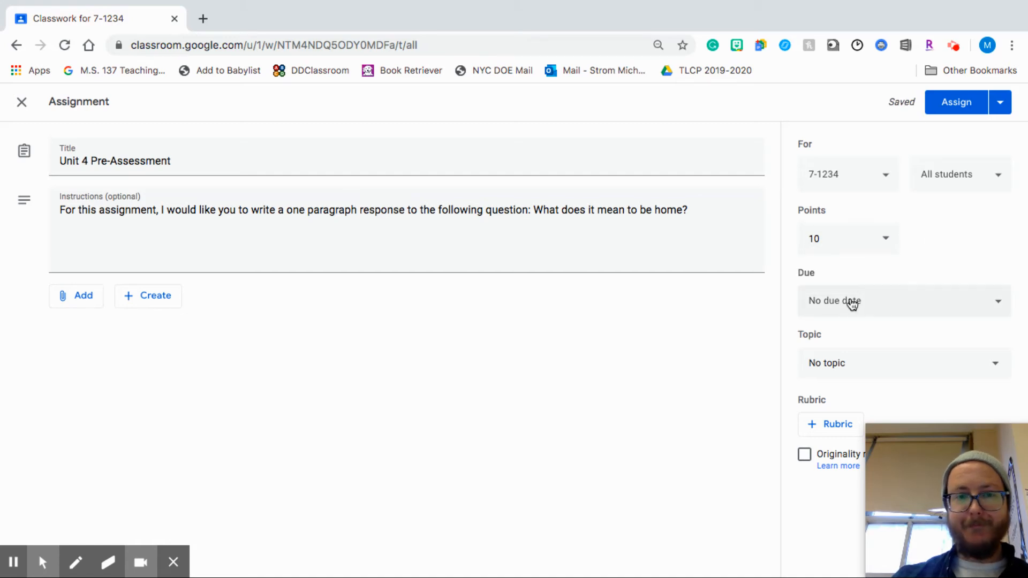
Set the assignment's points back to 4
double_click(820, 239)
key("BackSpace")
type("4")
left_click(981, 249)
Set the assignment's due date to Mar 22, 2020 at 11:59 PM
left_click(868, 306)
left_click(866, 354)
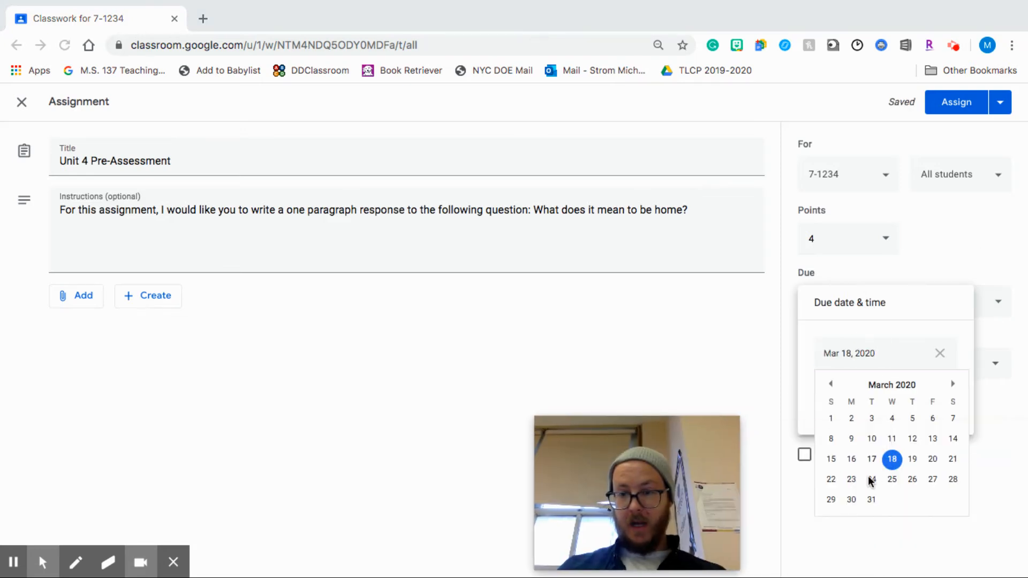
left_click(830, 482)
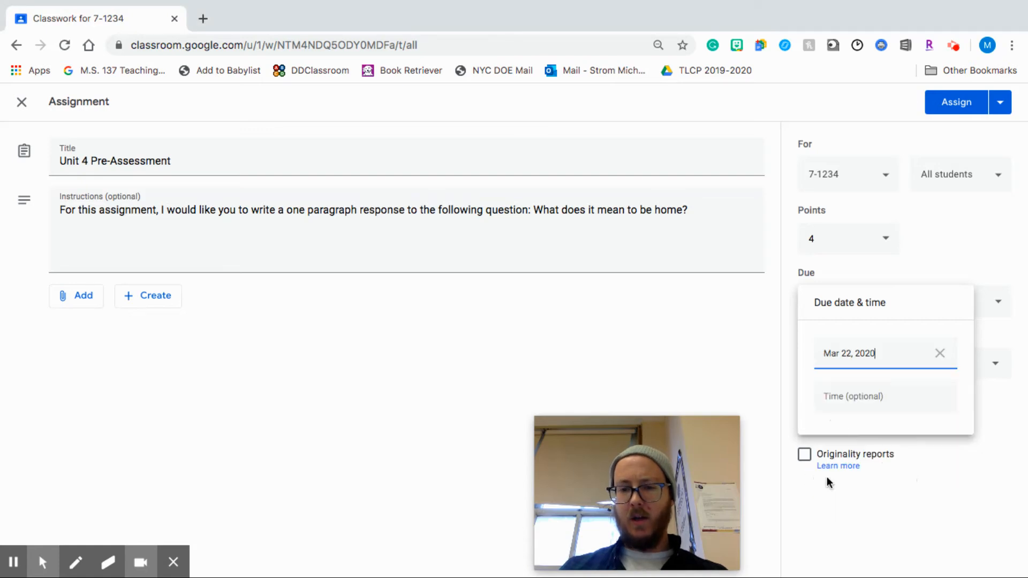
left_click(861, 401)
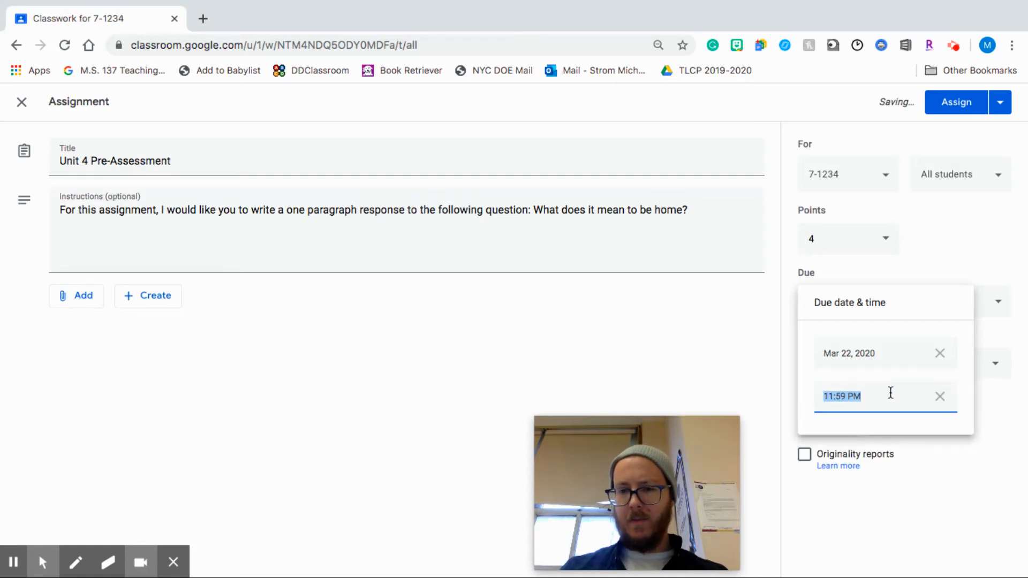
left_click(920, 487)
left_click(841, 361)
left_click(841, 361)
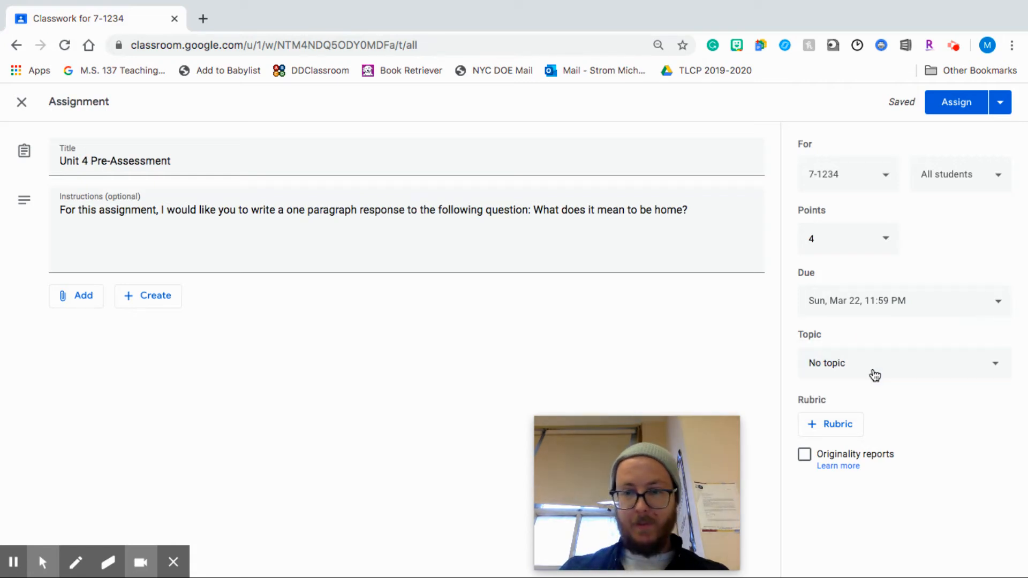
left_click_drag(684, 448, 898, 450)
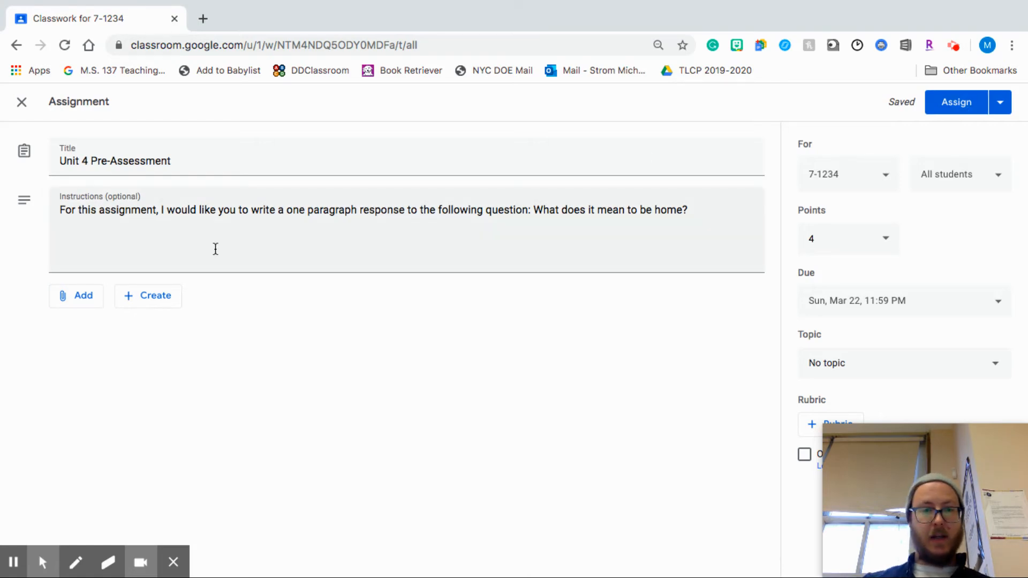
Examine the recent Google Drive files and the computer's All My Files list as attachment sources, then leave without attaching anything
left_click(77, 296)
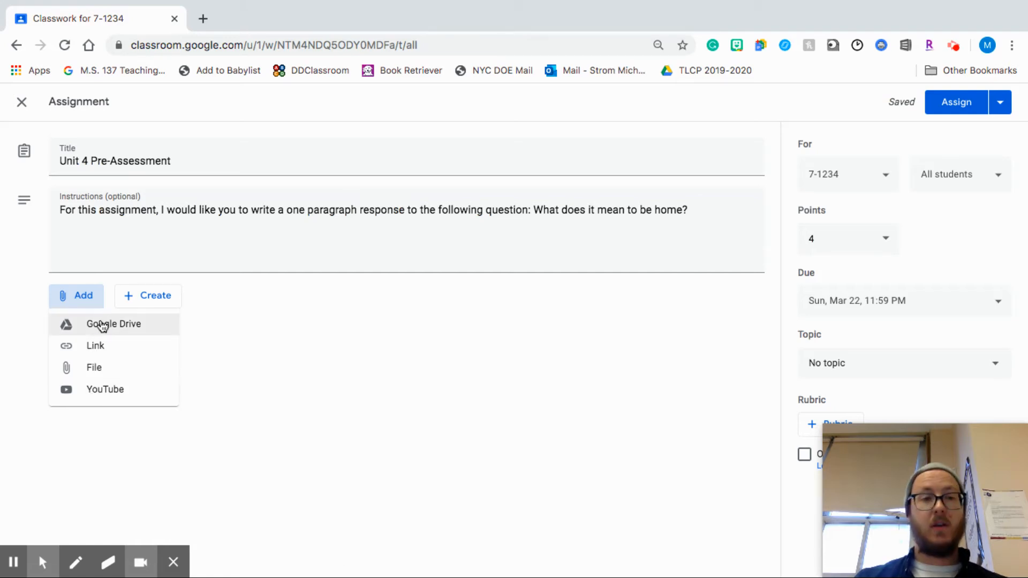
left_click(101, 324)
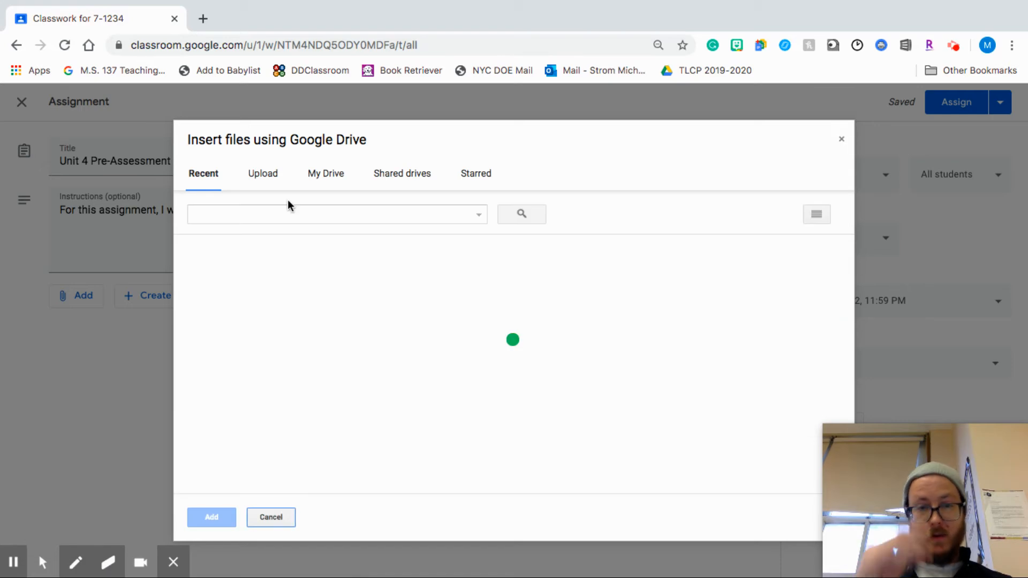
scroll(356, 402, "down", 2)
scroll(440, 367, "down", 5)
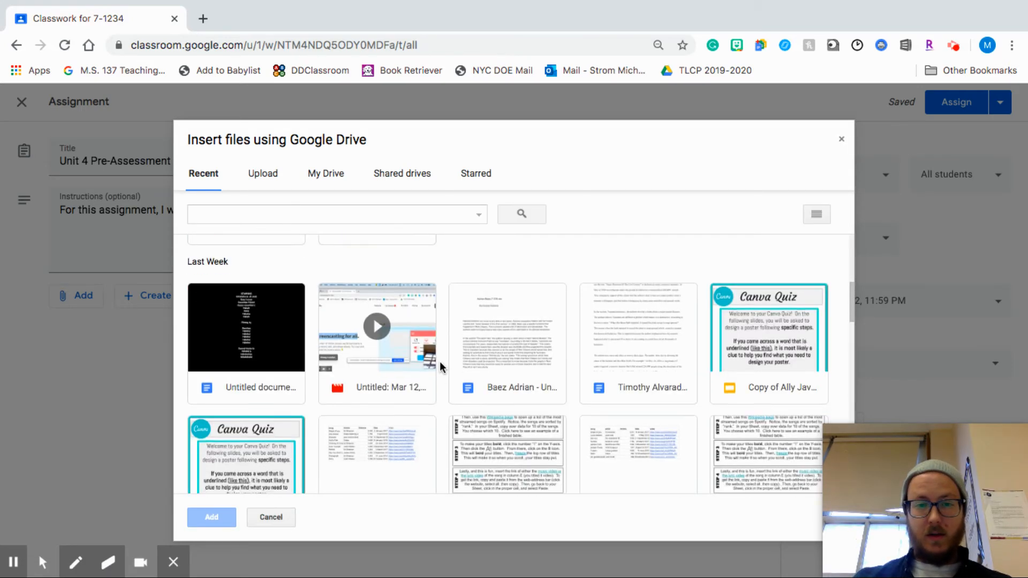
scroll(440, 368, "down", 10)
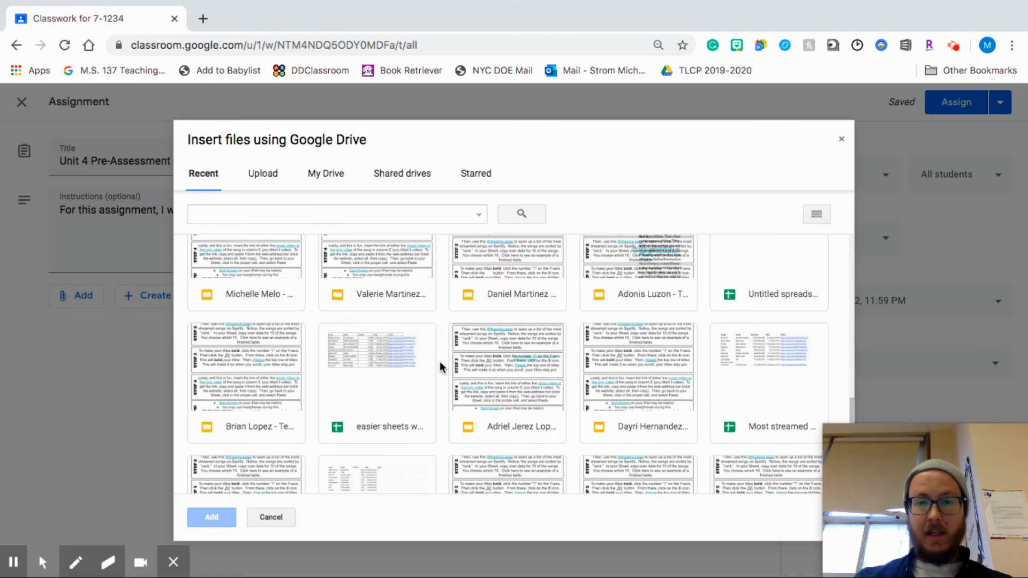
scroll(440, 367, "up", 3)
left_click(256, 176)
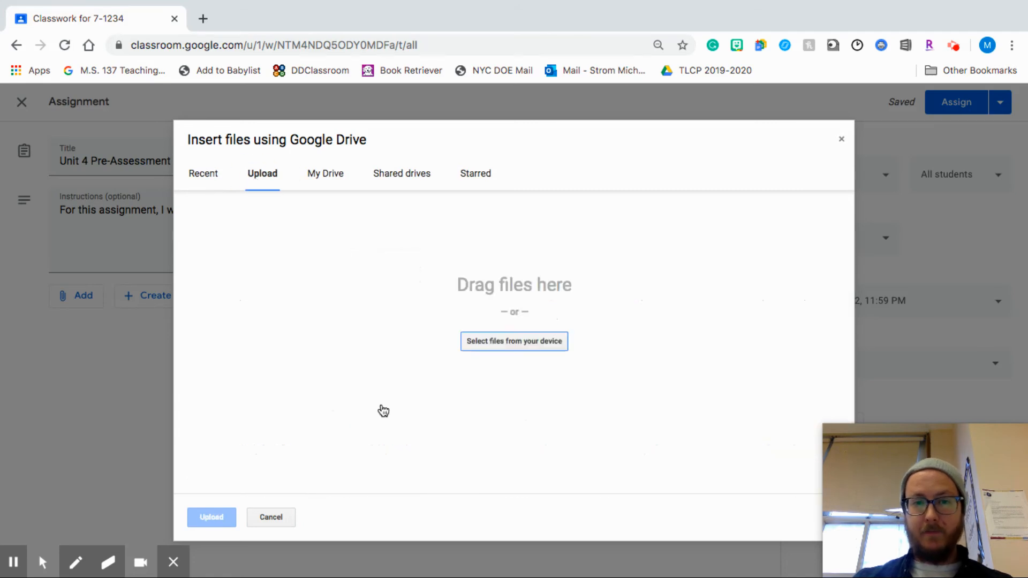
left_click(528, 351)
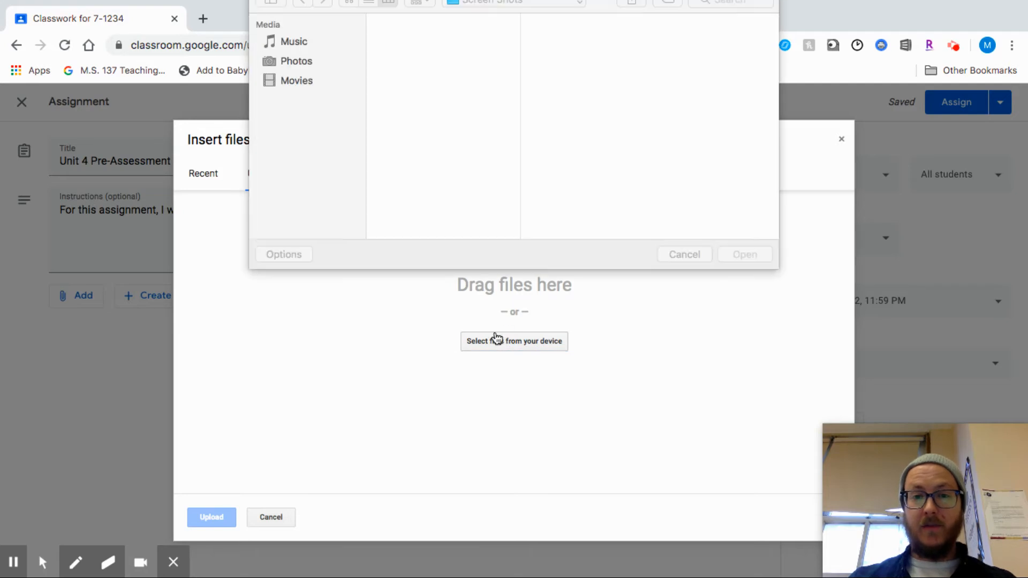
left_click(302, 56)
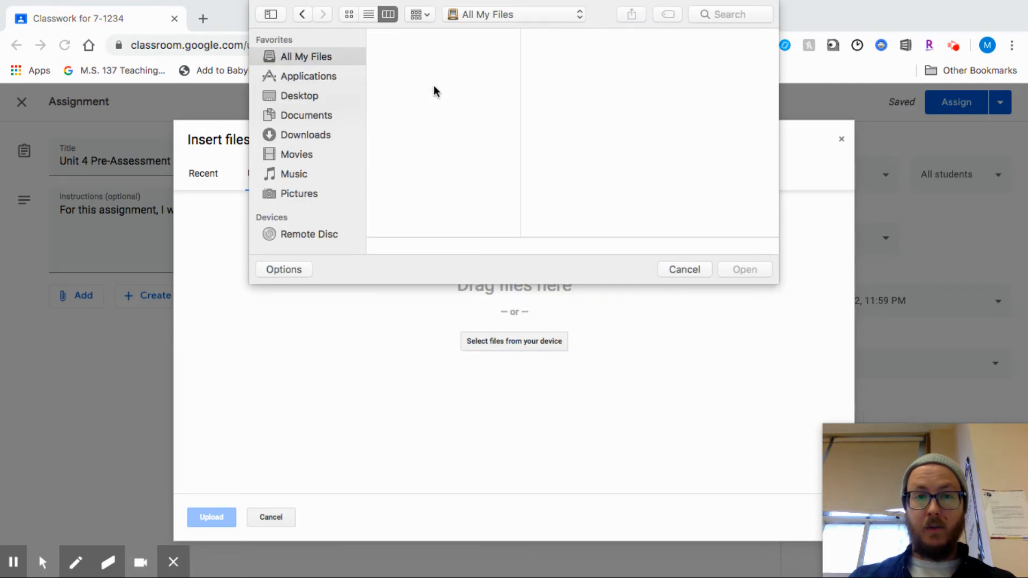
scroll(434, 88, "down", 10)
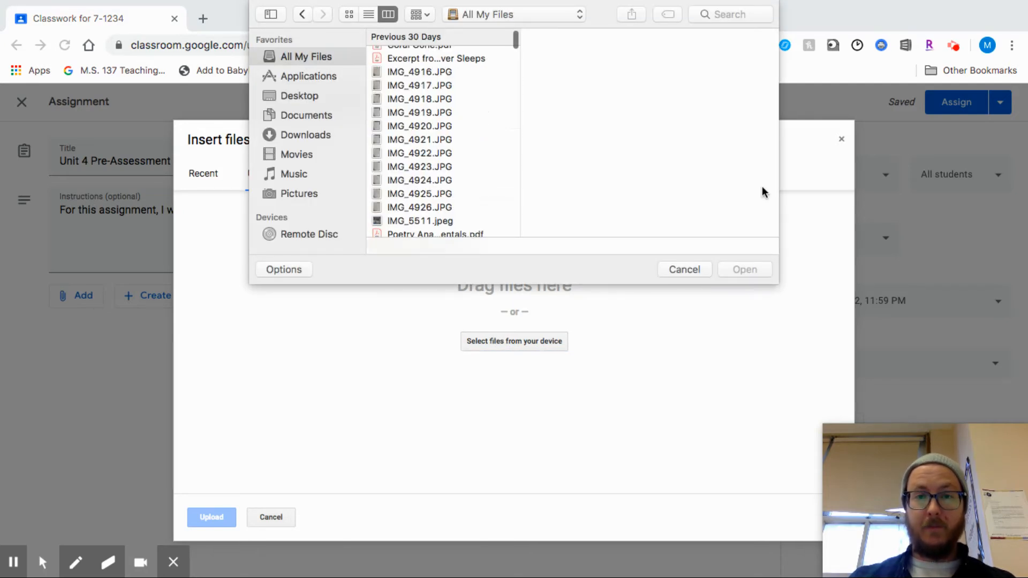
left_click(690, 268)
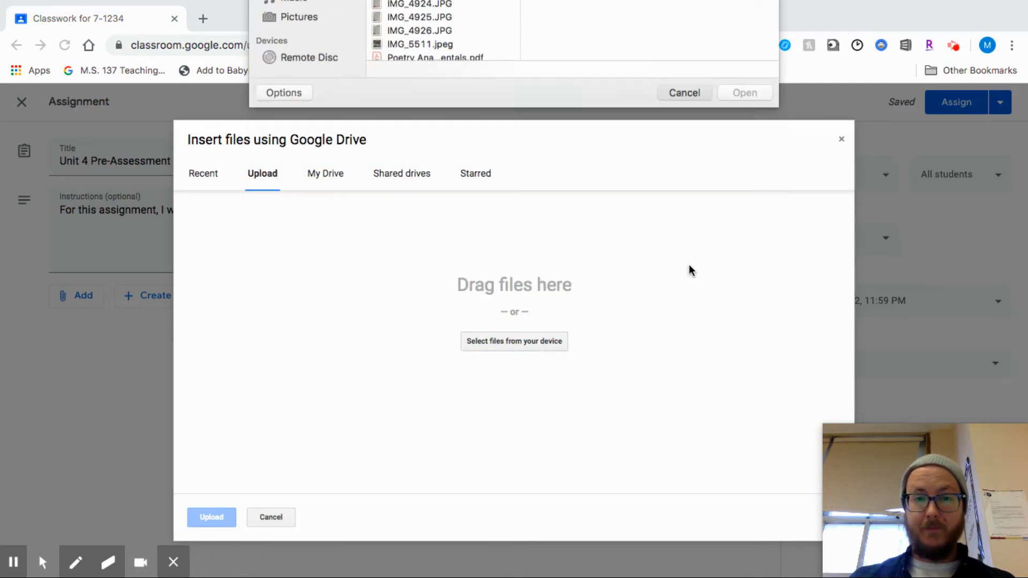
left_click(841, 141)
left_click(153, 327)
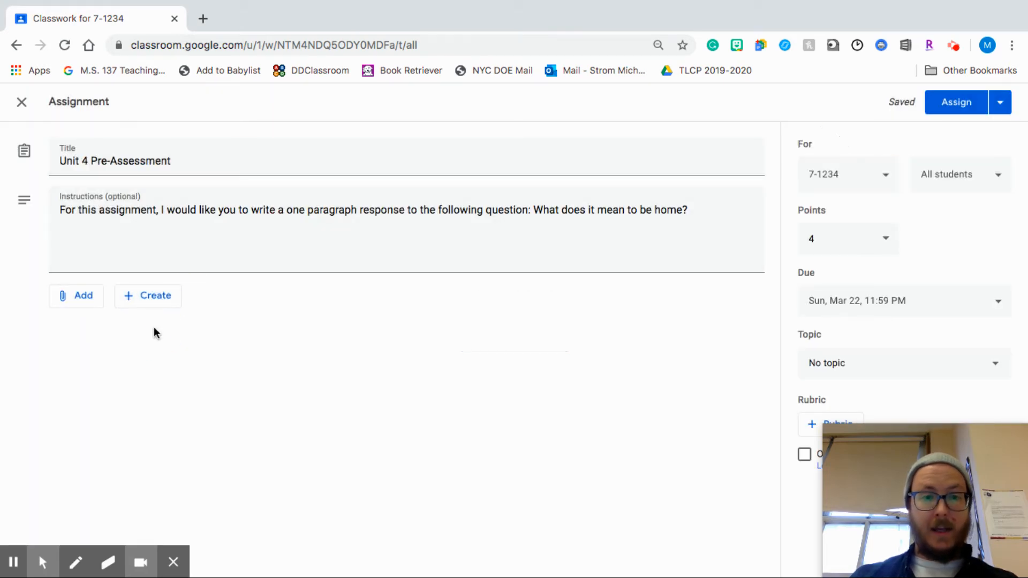
Create a new Google Docs attachment for the assignment and copy the assignment's instructions into the document
left_click(148, 305)
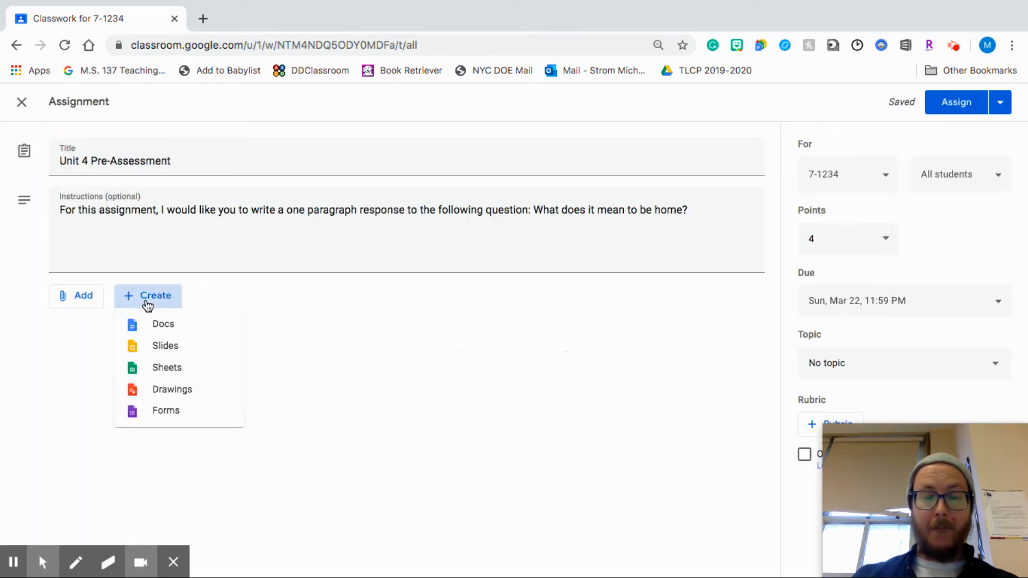
left_click(148, 304)
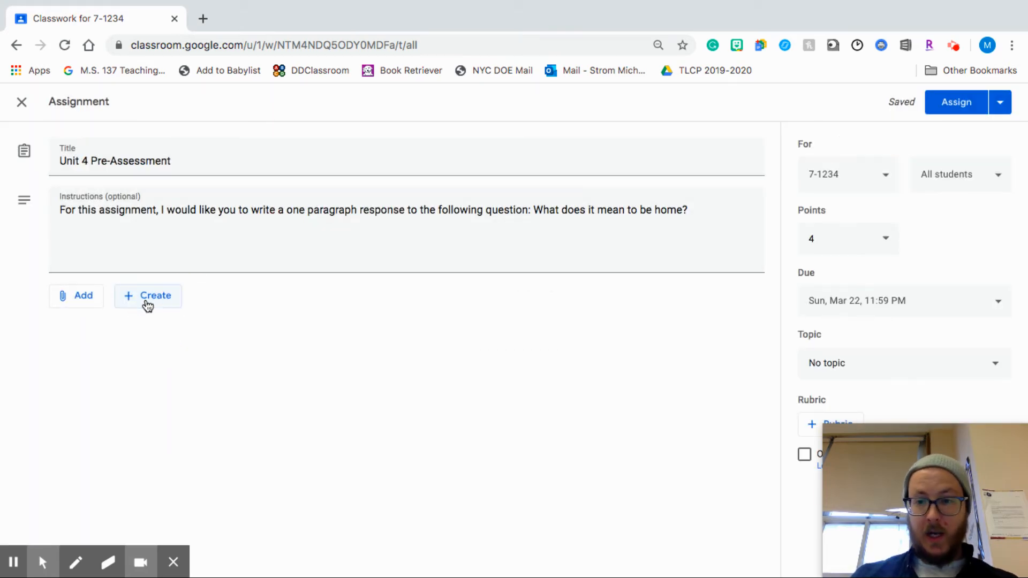
left_click(148, 306)
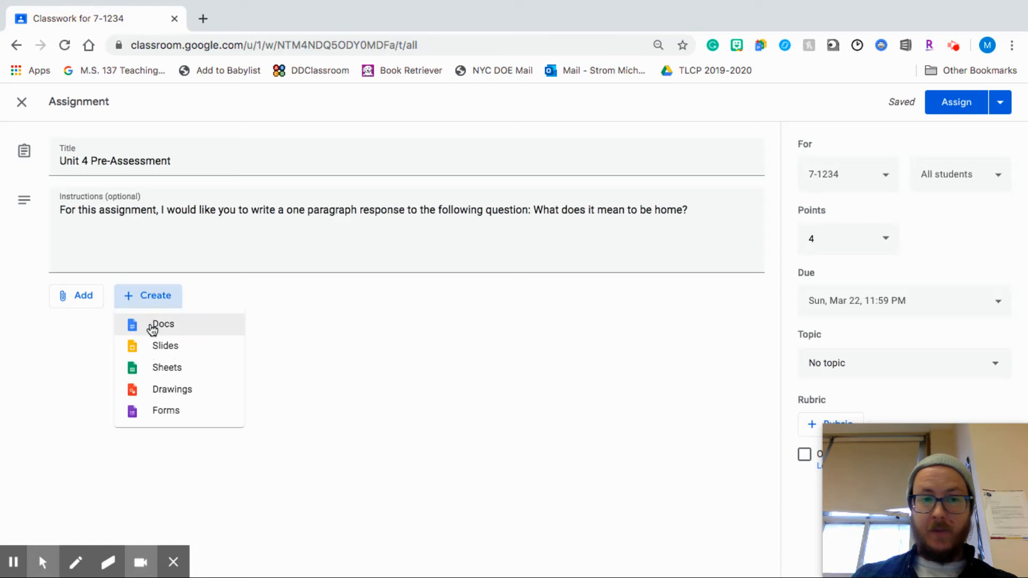
left_click(153, 325)
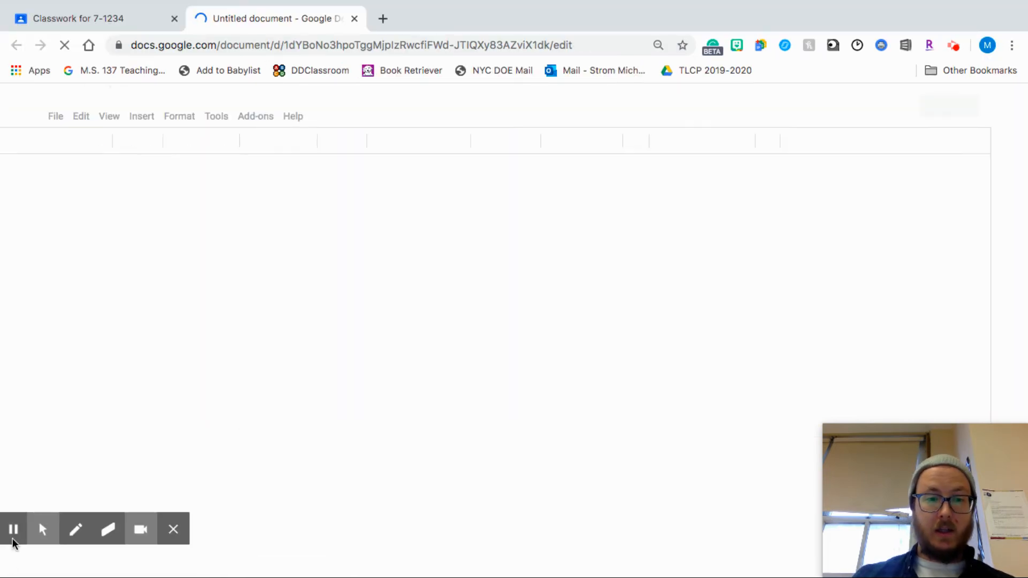
left_click(14, 555)
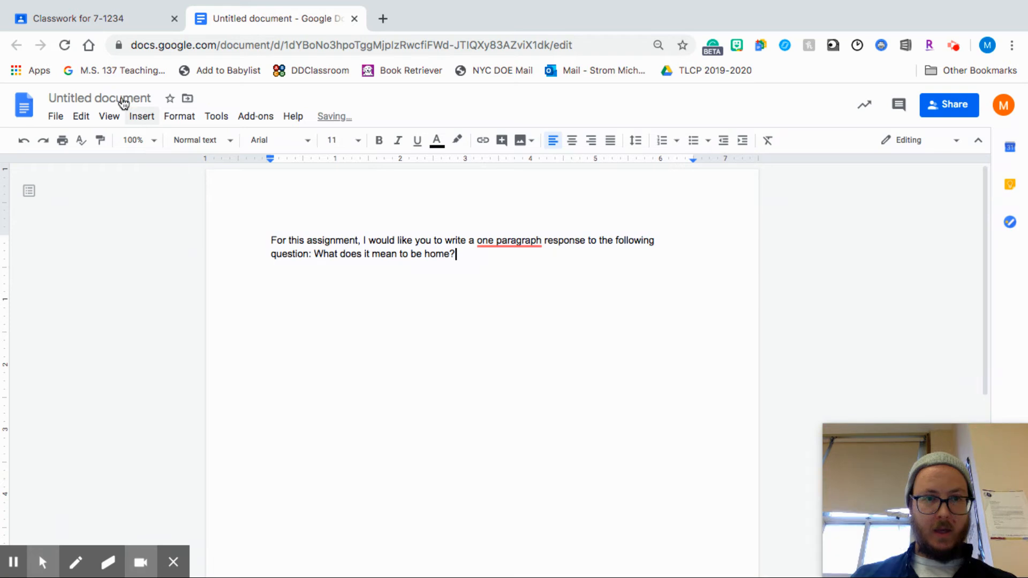
Rename the new document as Unit 4 Pre-Assessment
left_click(115, 100)
type("Unit 4 Press-A")
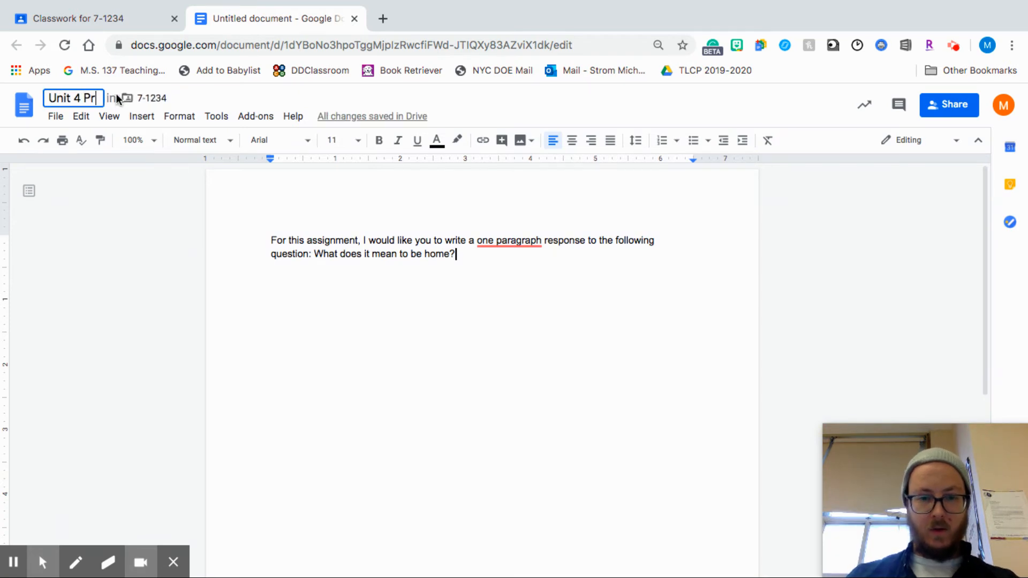
key("BackSpace")
key("BackSpace")
key("BackSpace")
key("BackSpace")
type("-")
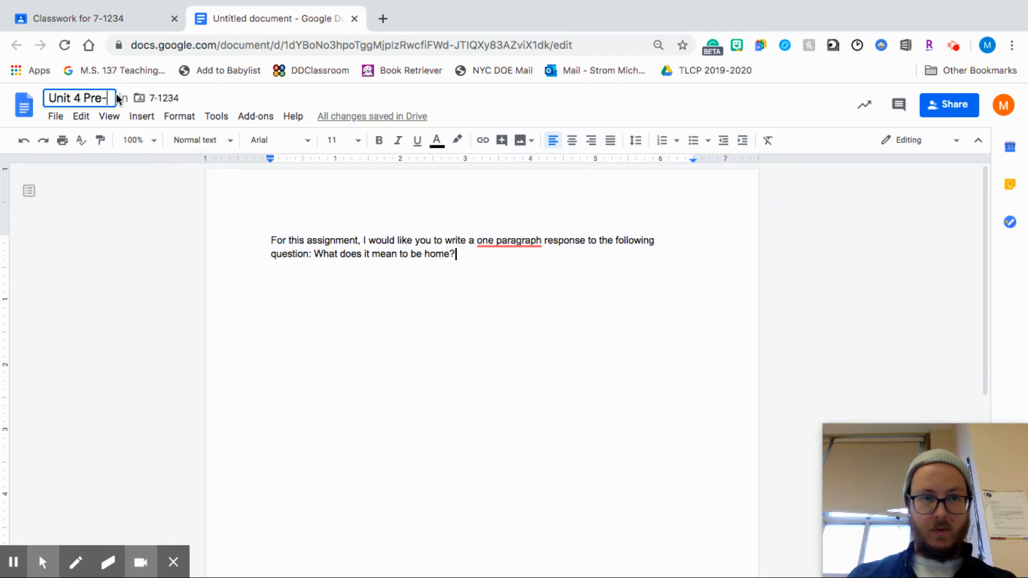
type("Assessment")
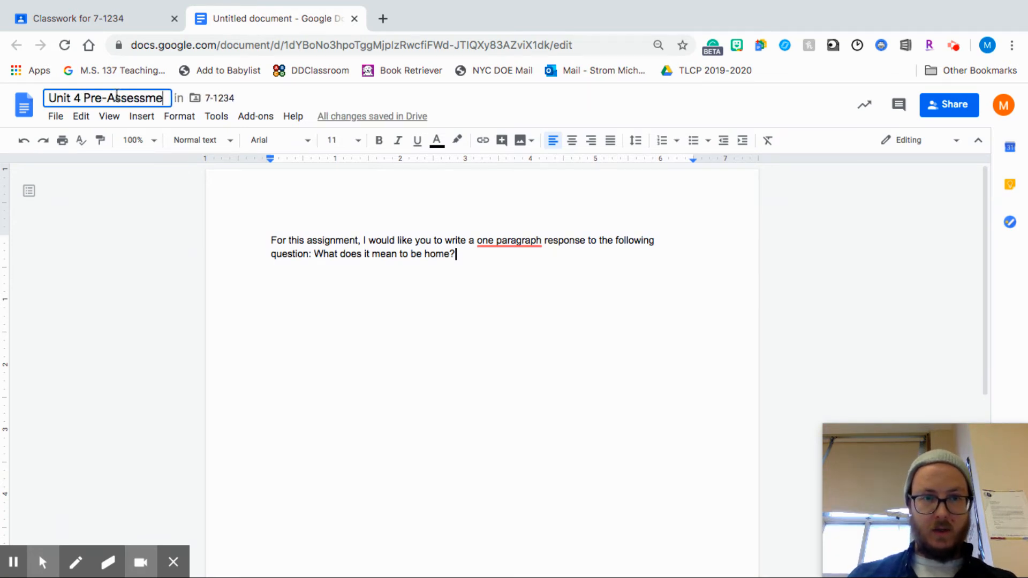
left_click(301, 284)
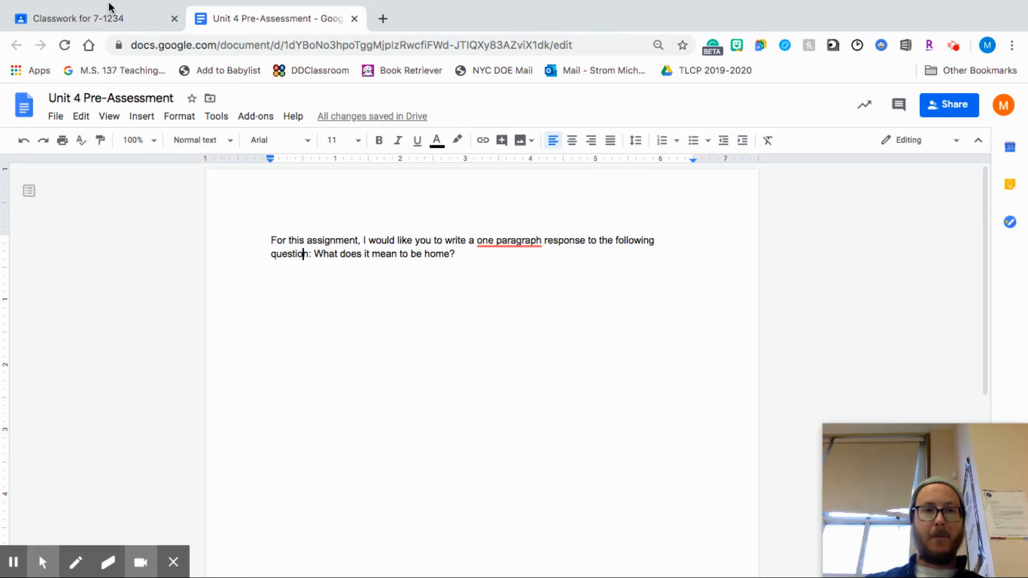
mouse_move(98, 24)
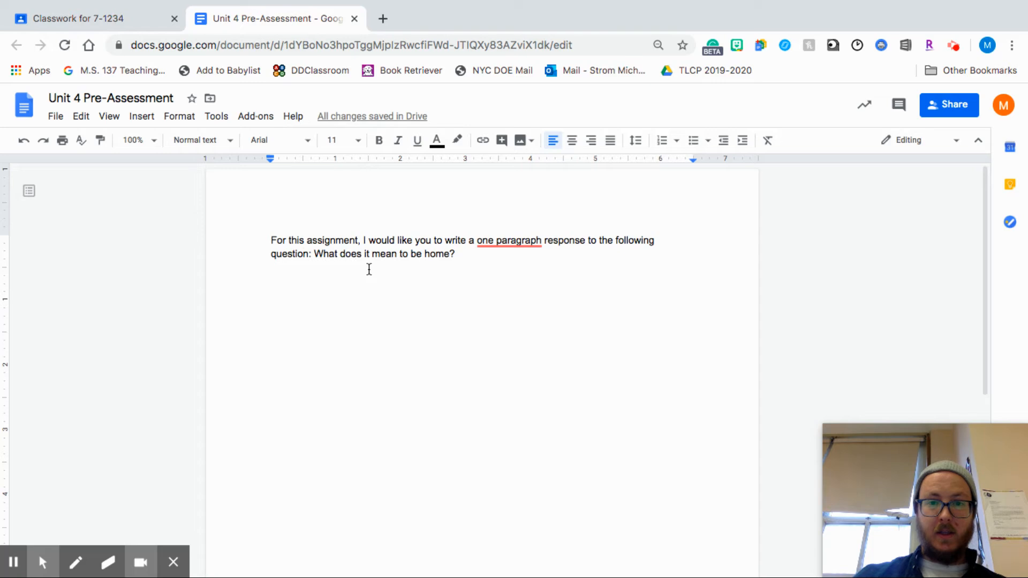
left_click_drag(307, 239, 379, 254)
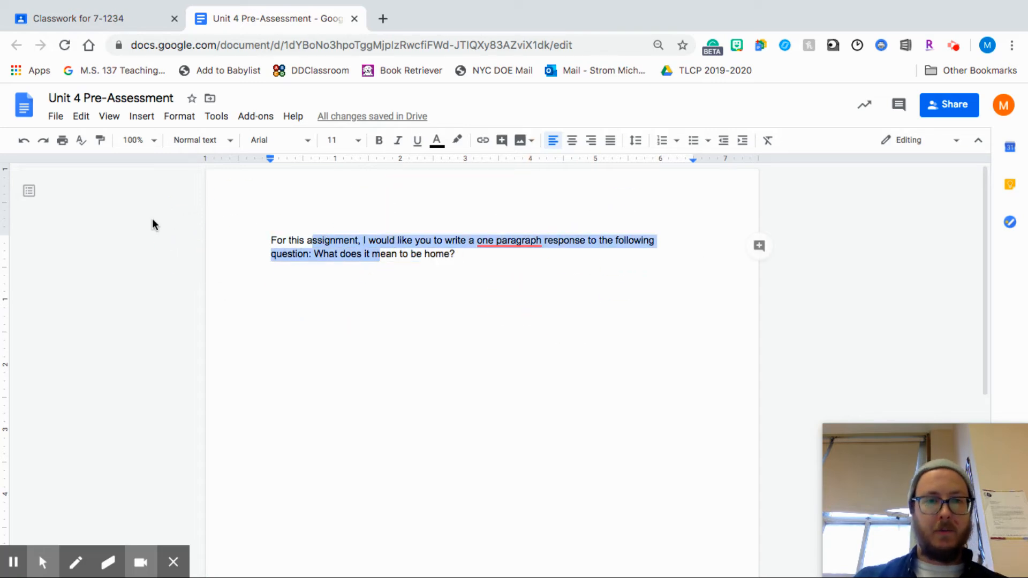
left_click(153, 224)
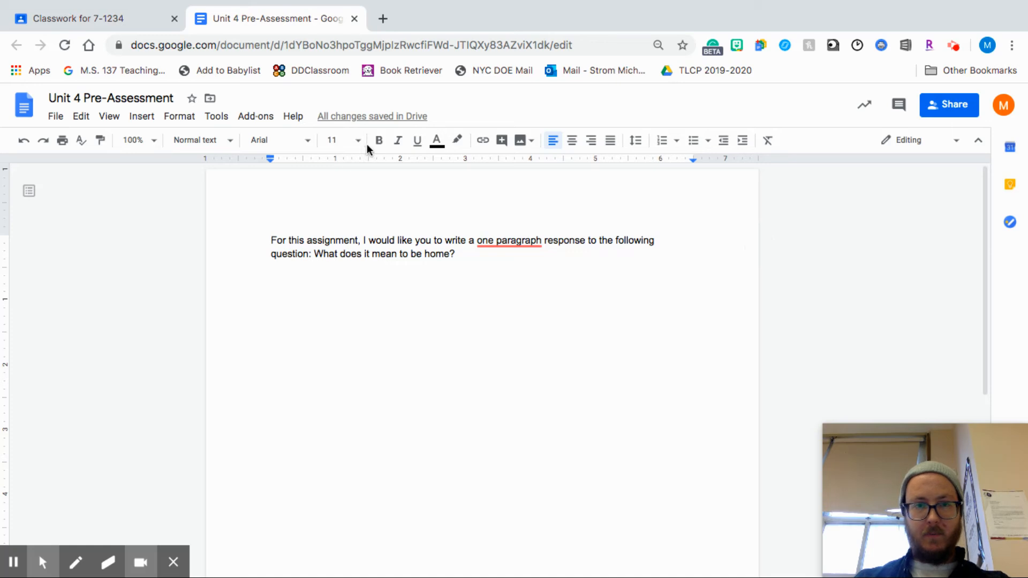
Return to the Classroom assignment and set the attached document to "Make a copy for each student"
left_click(135, 25)
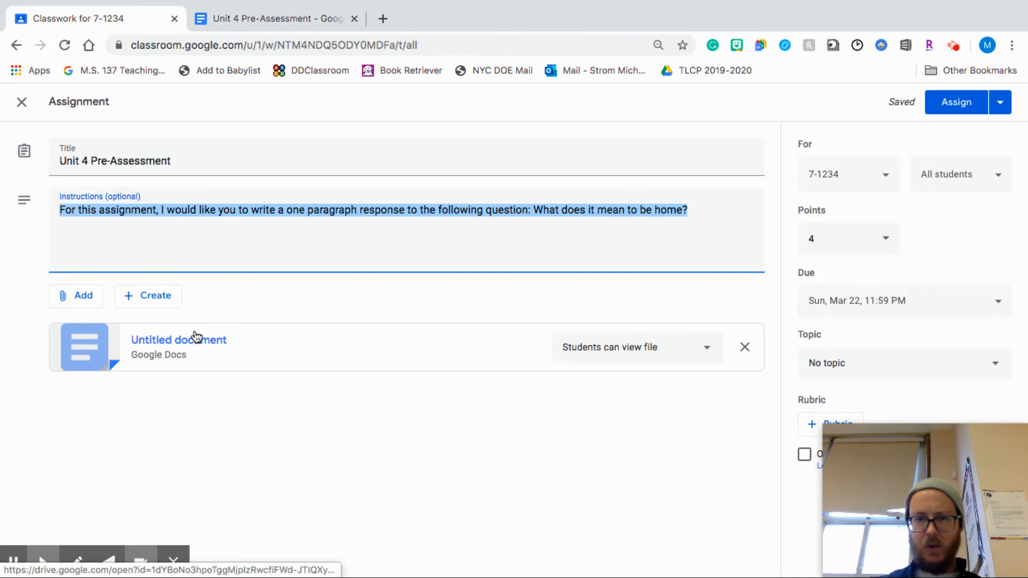
left_click(641, 356)
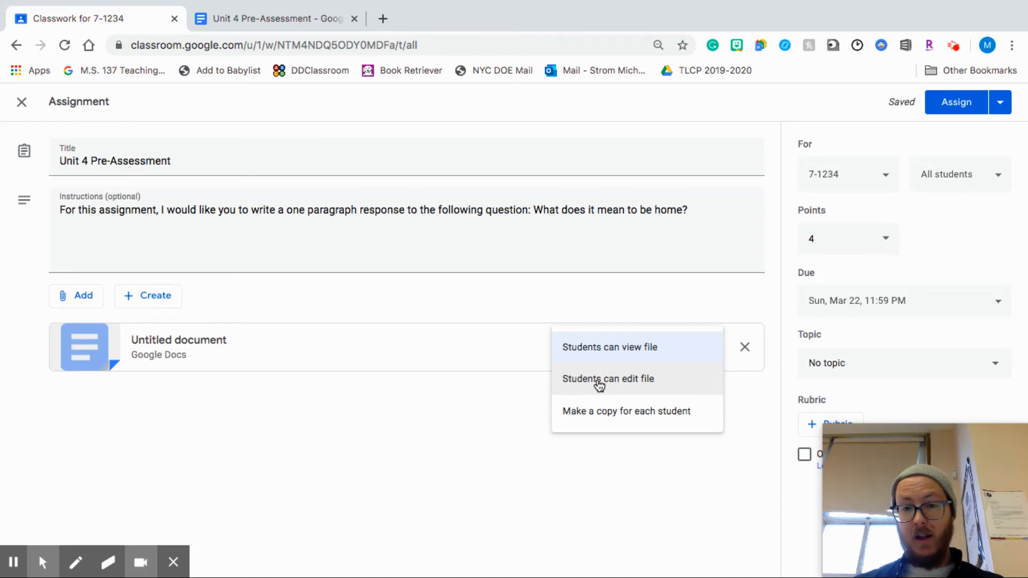
left_click(534, 416)
left_click(576, 355)
left_click(576, 412)
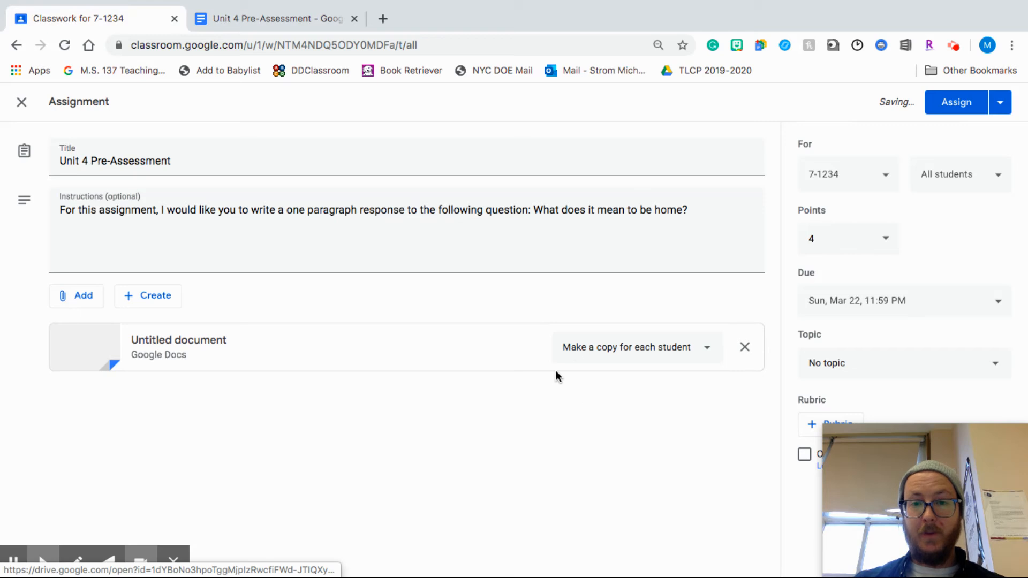
left_click_drag(519, 325, 760, 293)
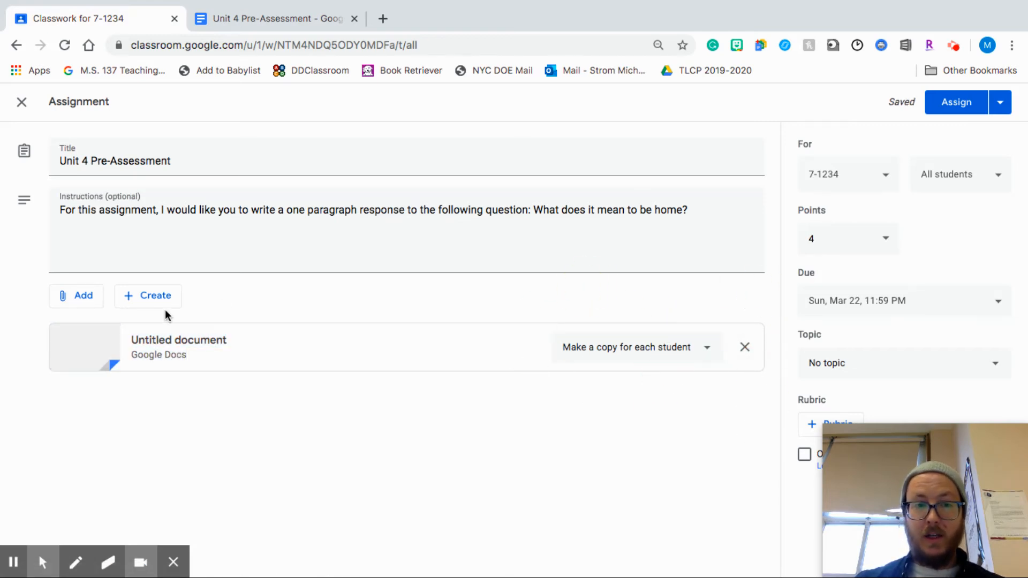
right_click(182, 417)
left_click(157, 395)
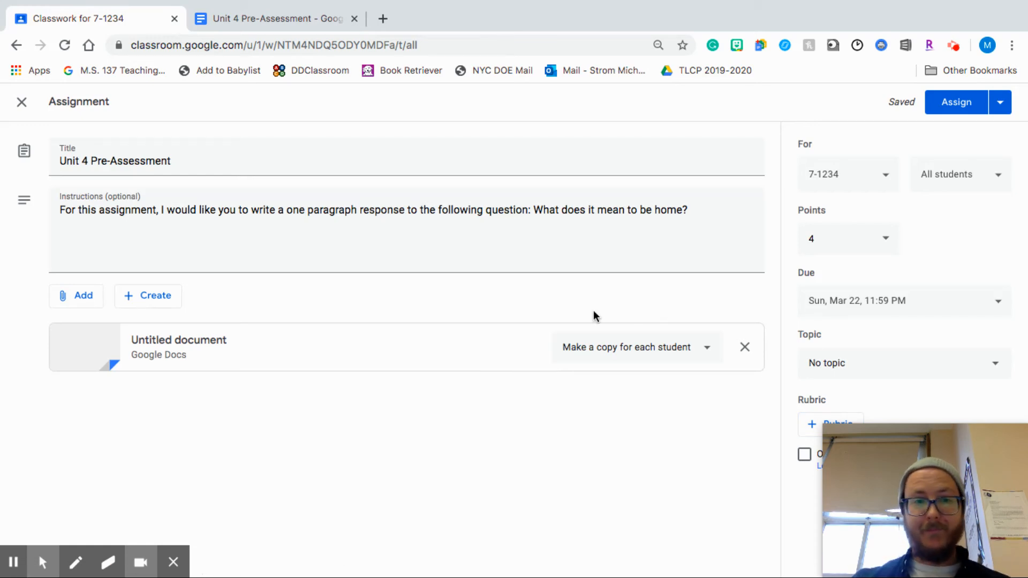
mouse_move(986, 498)
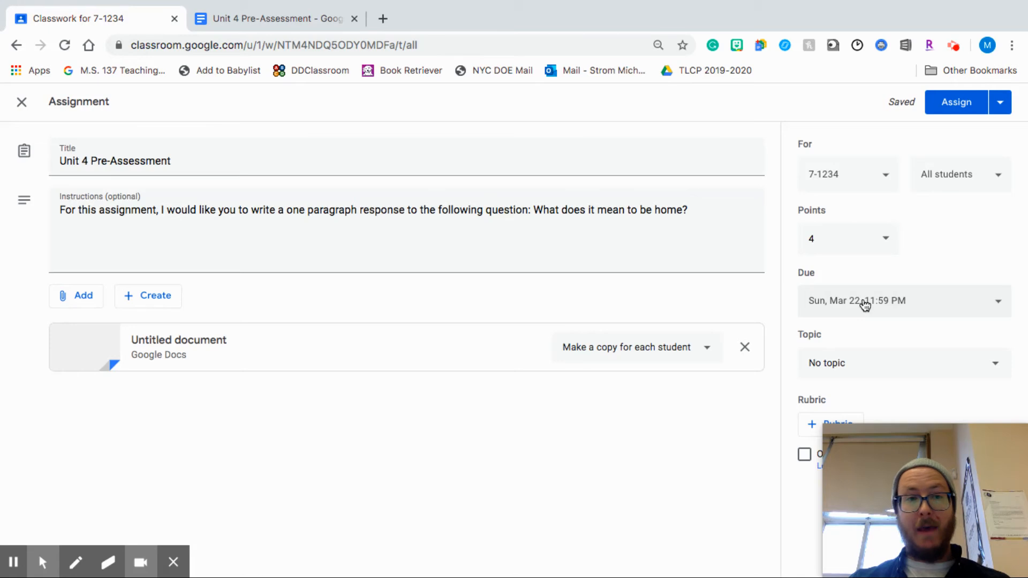
Assign the Unit 4 Pre-Assessment to all students in class 7-1234
left_click(955, 129)
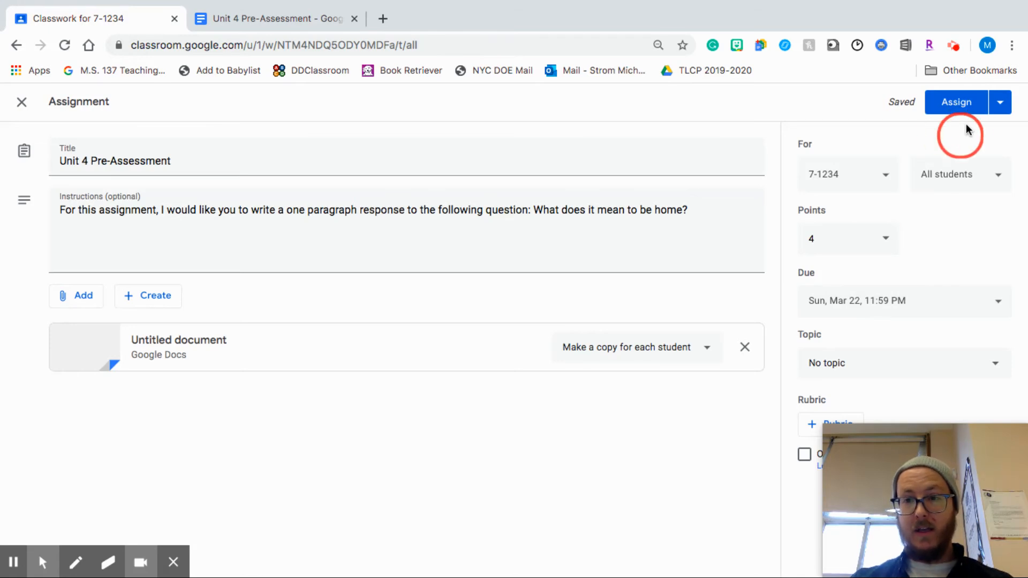
left_click(956, 102)
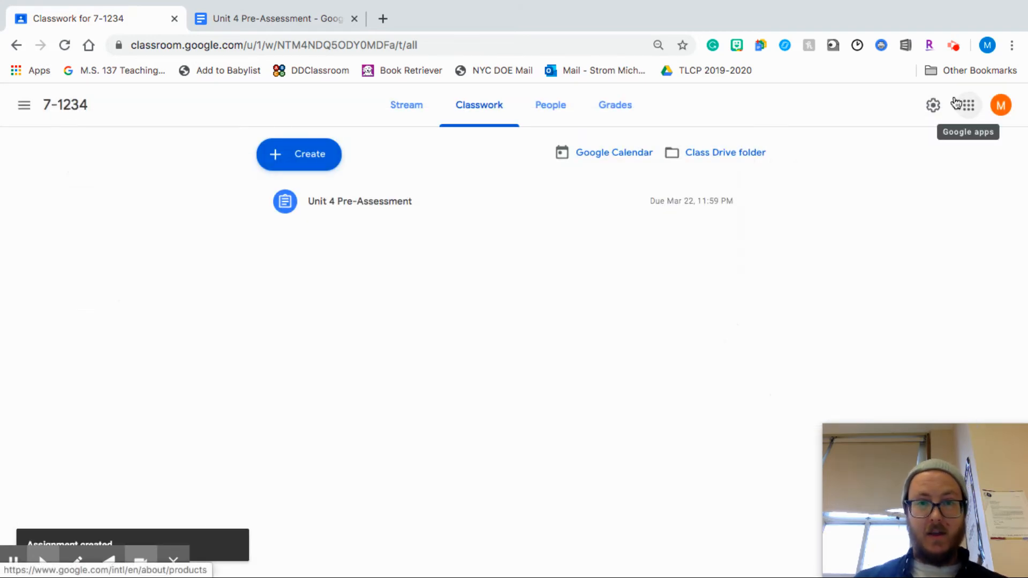
Review the posted Unit 4 Pre-Assessment in the Classwork list and its announcement in the class Stream
left_click(336, 206)
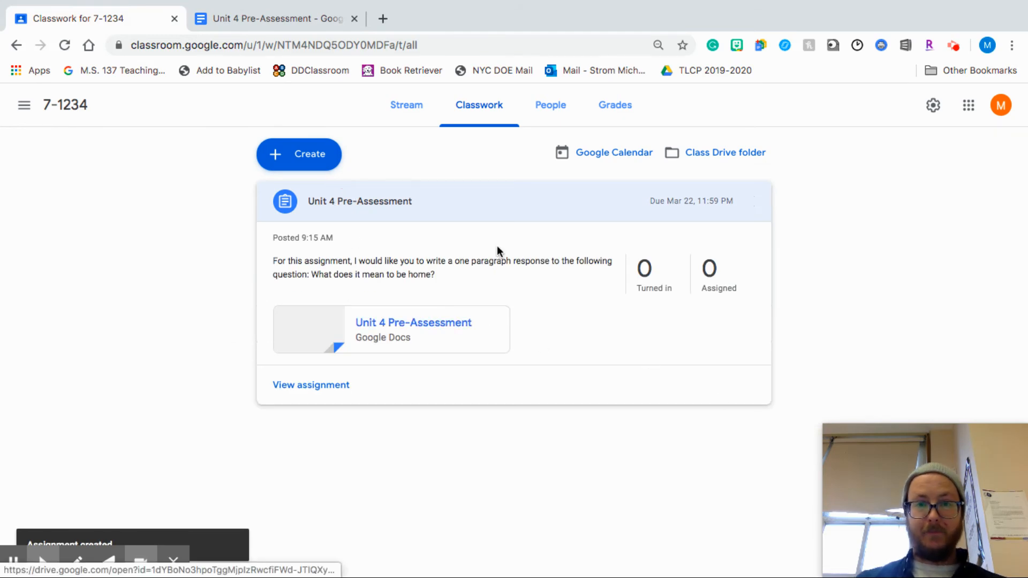
left_click(423, 117)
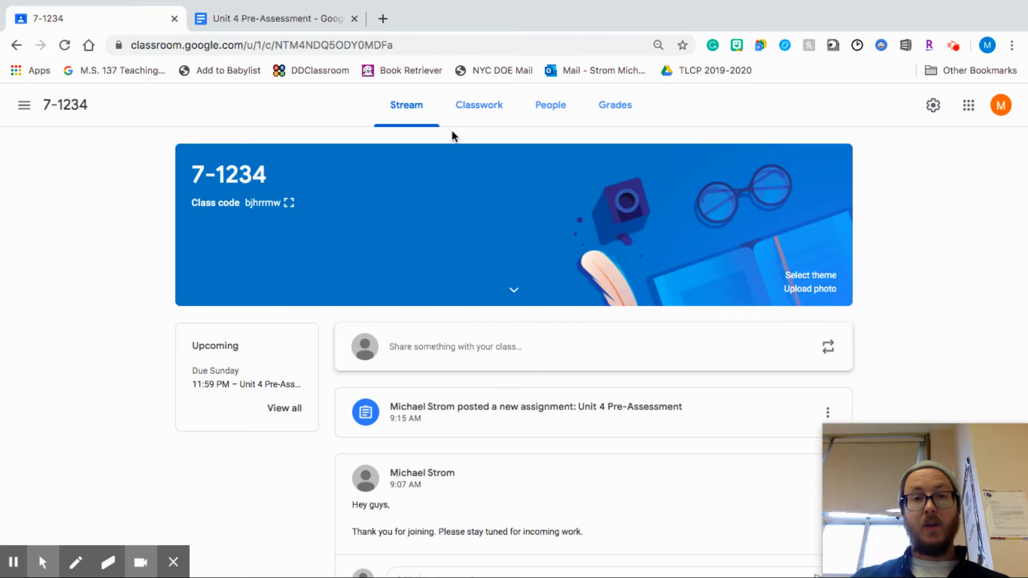
scroll(844, 319, "down", 1)
scroll(844, 319, "down", 1)
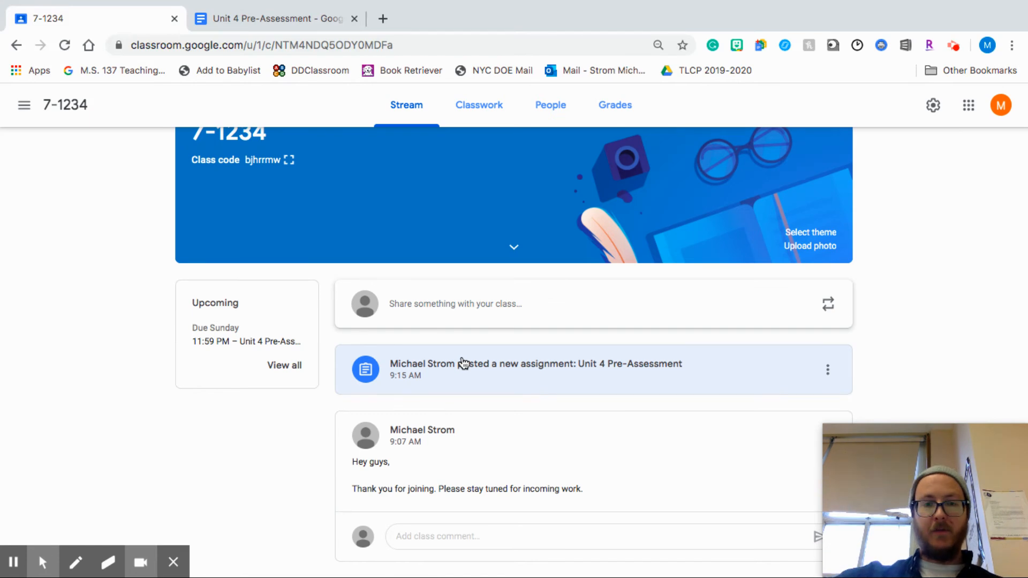
scroll(463, 364, "up", 1)
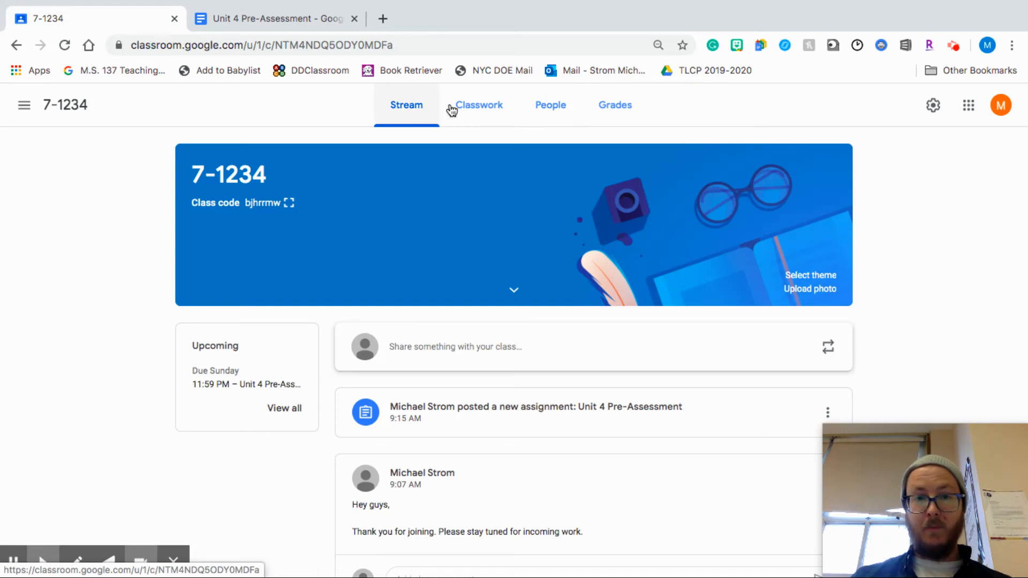
View the student invitation form on the class's People page and close it without inviting anyone
left_click(550, 109)
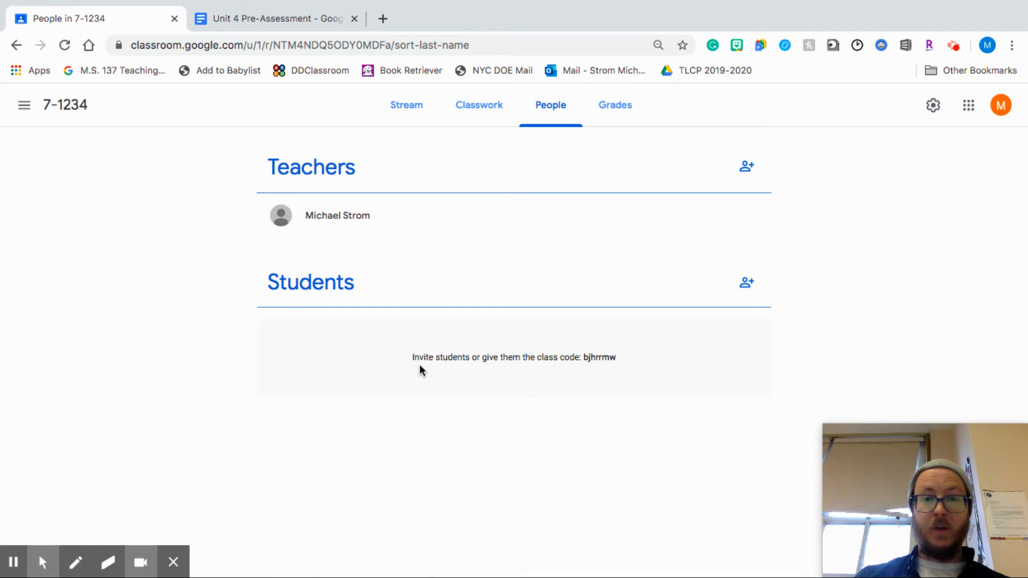
left_click(750, 284)
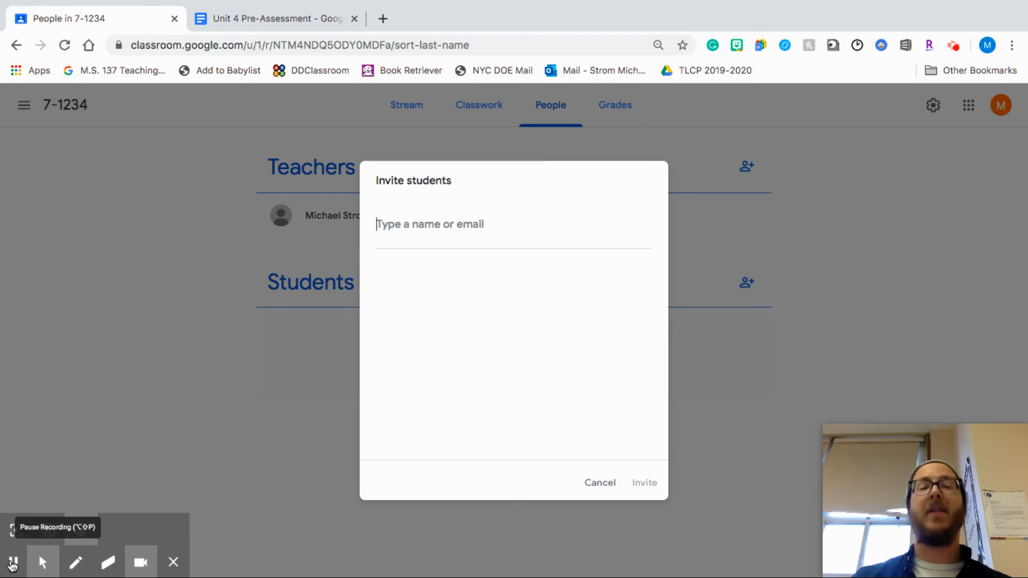
left_click(600, 483)
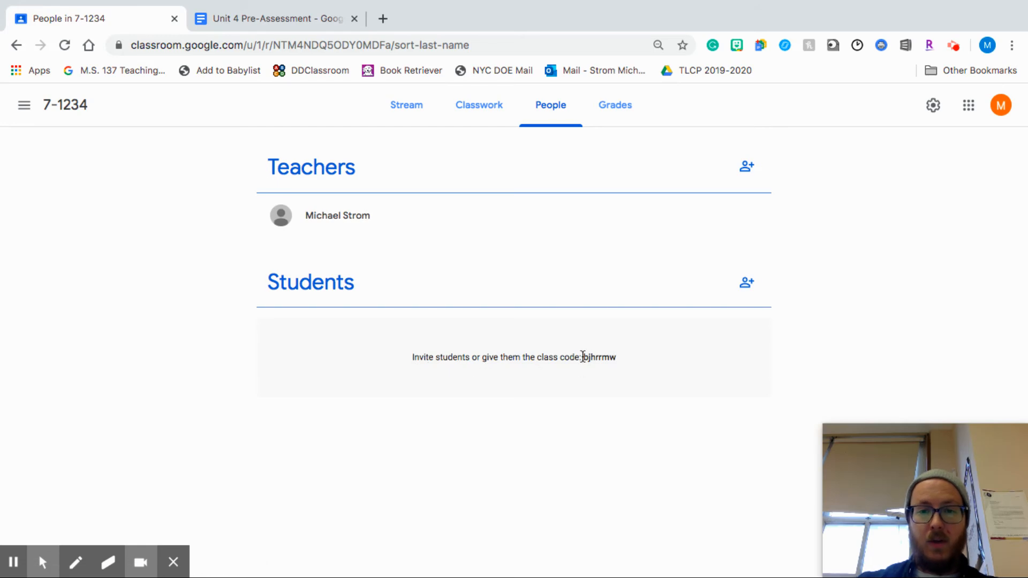
Copy the class code shown under Students on the People page
scroll(583, 357, "up", 5)
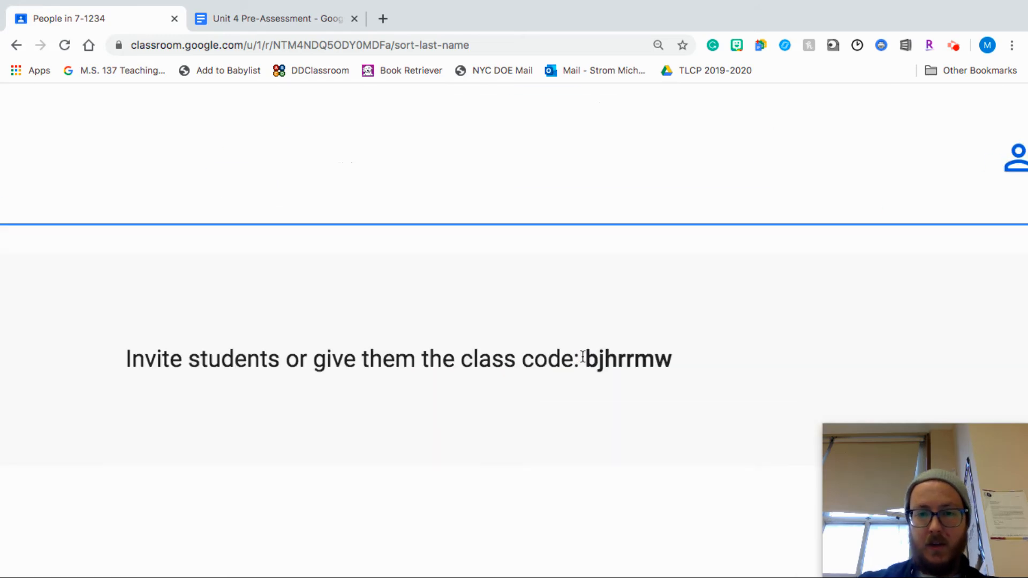
left_click_drag(582, 357, 676, 369)
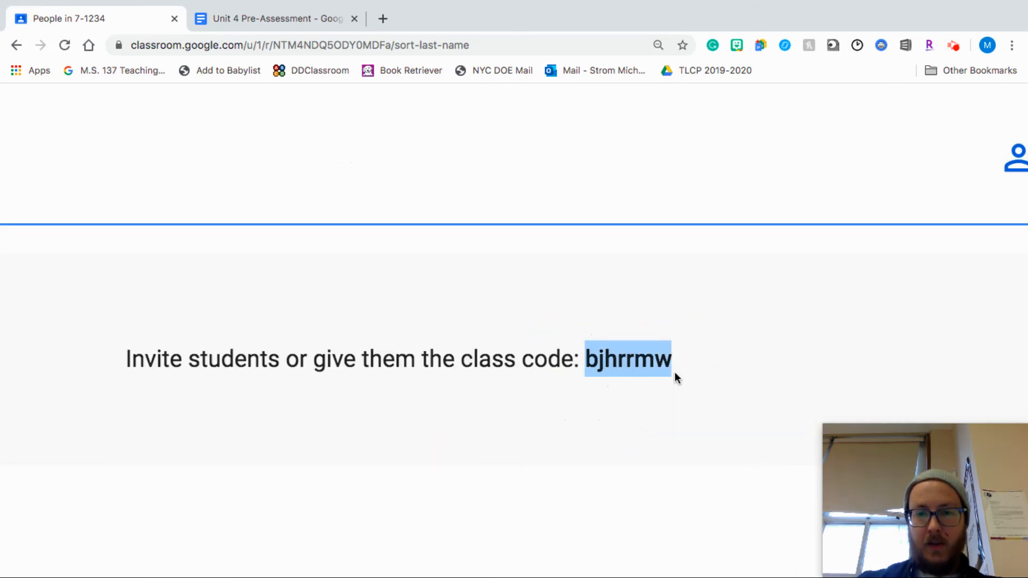
scroll(654, 417, "down", 5)
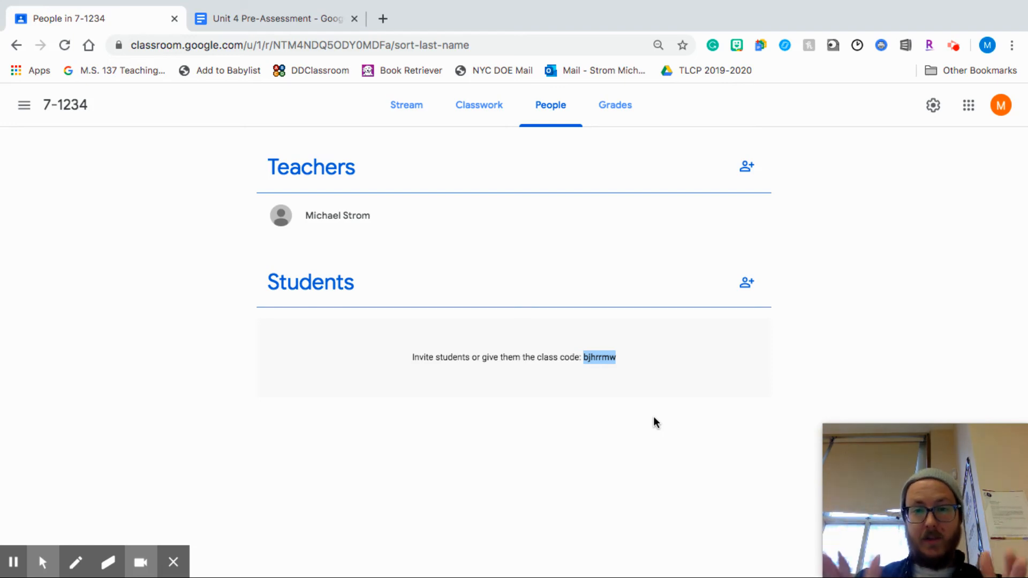
left_click_drag(616, 360, 582, 359)
right_click(596, 360)
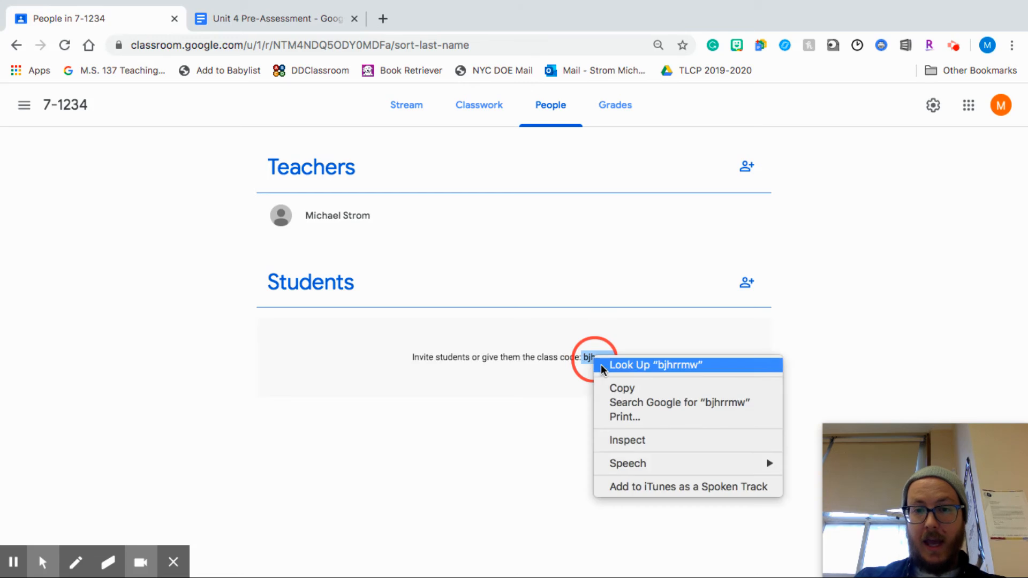
left_click(618, 389)
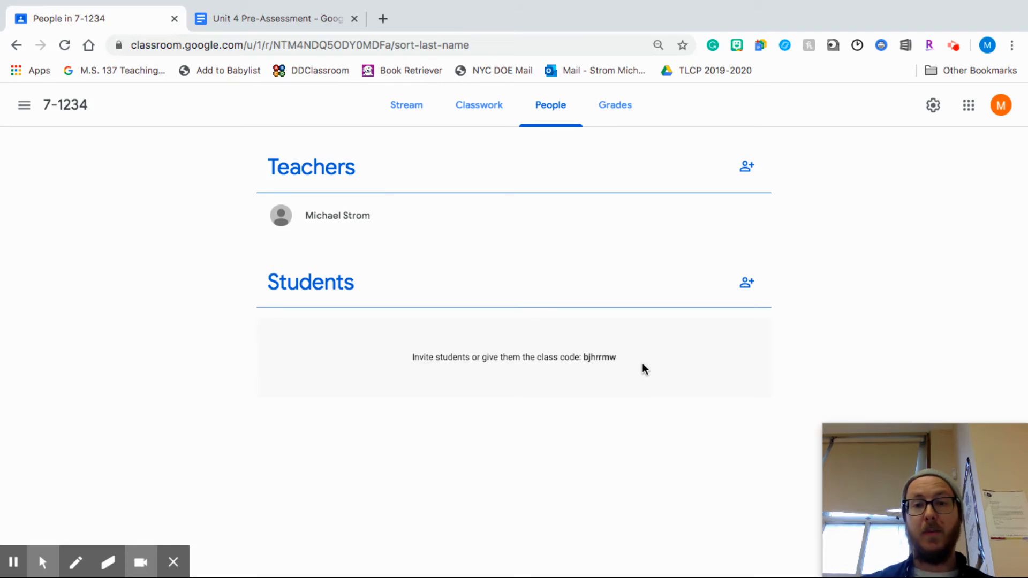
left_click_drag(622, 363, 580, 362)
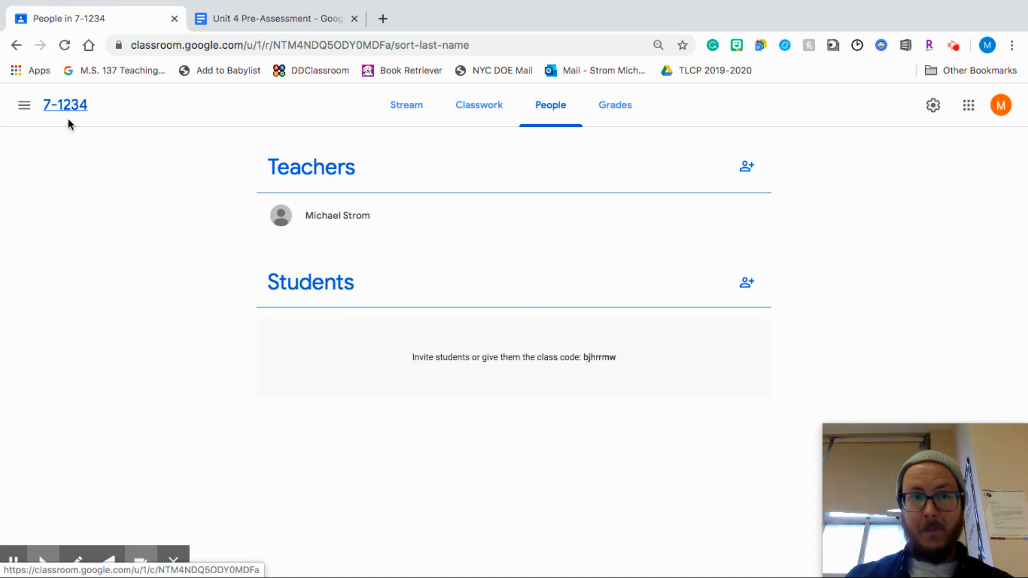
Invite a co-teacher to class 7-1234 by searching for and selecting the teacher's e-mail account
left_click(748, 170)
left_click(470, 229)
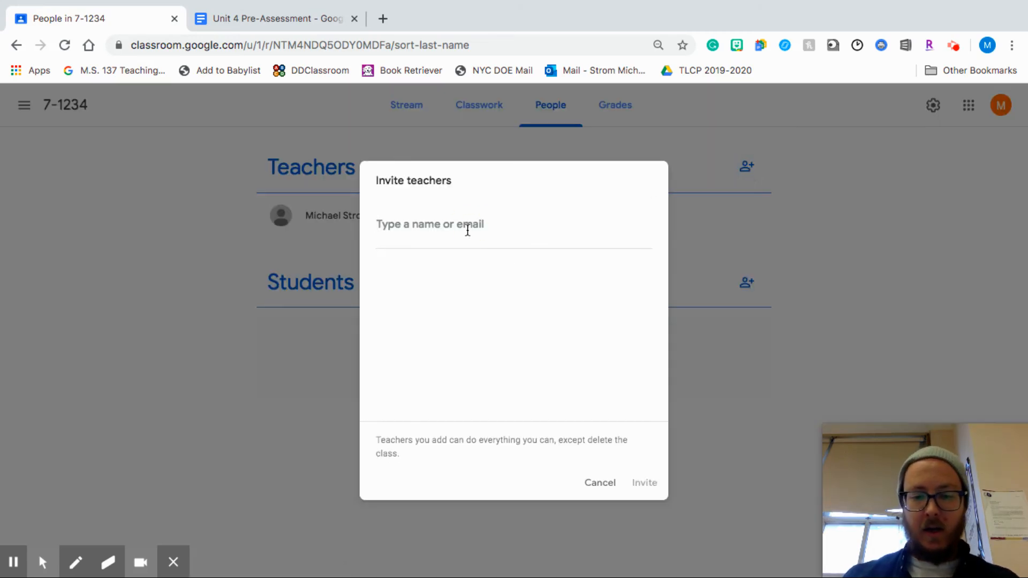
type("mr")
key("BackSpace")
key("BackSpace")
type("o")
key("BackSpace")
type("ve")
key("BackSpace")
key("BackSpace")
type("n")
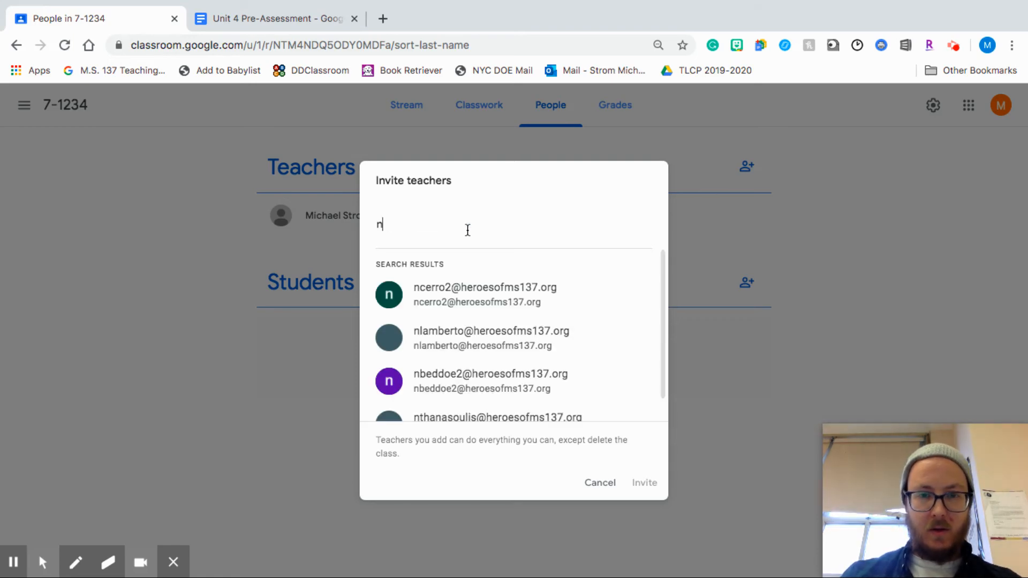
left_click(465, 296)
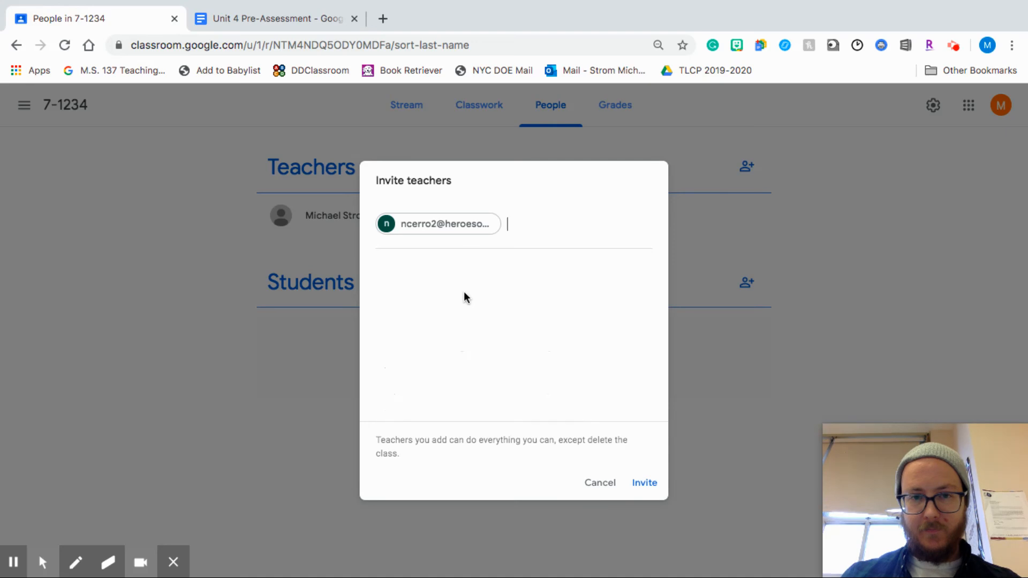
left_click(635, 482)
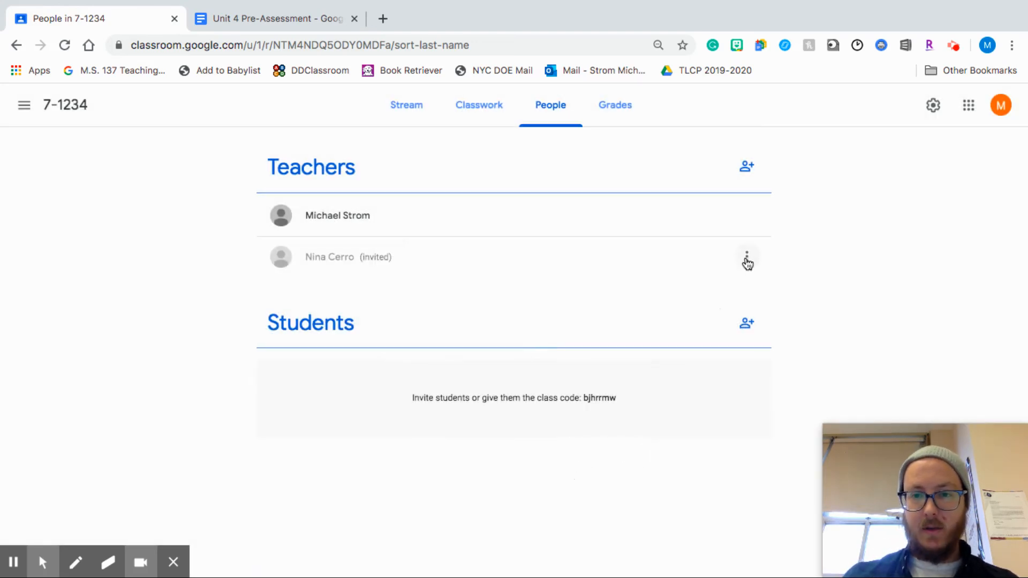
left_click(747, 261)
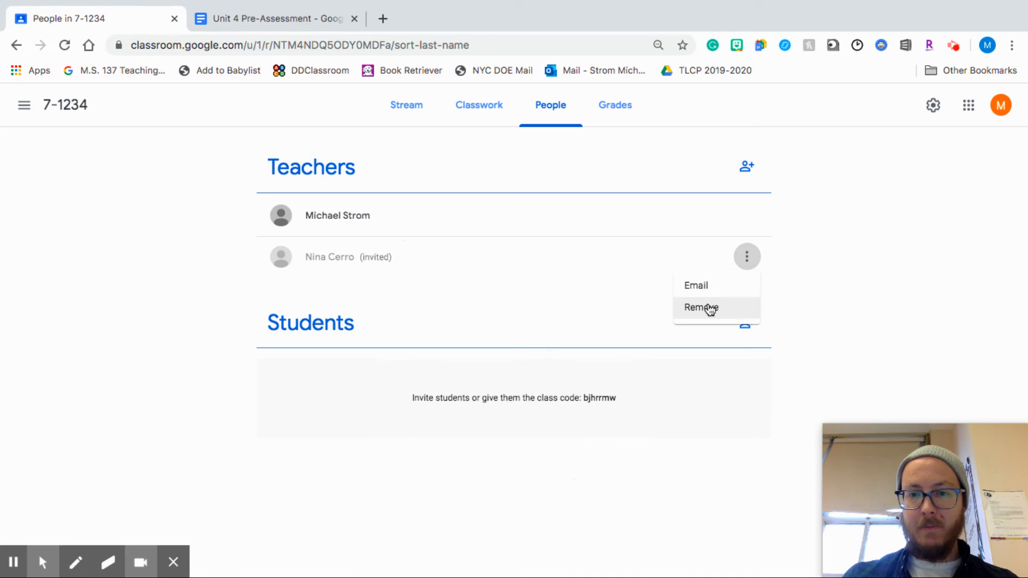
left_click(799, 251)
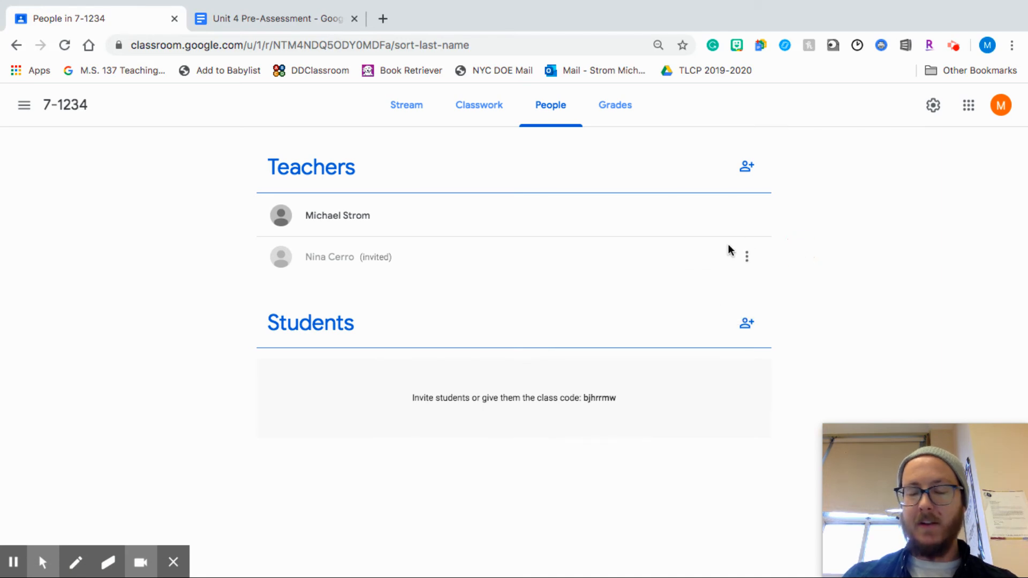
Review the Classwork, Stream and Grades pages of class 7-1234
left_click(482, 109)
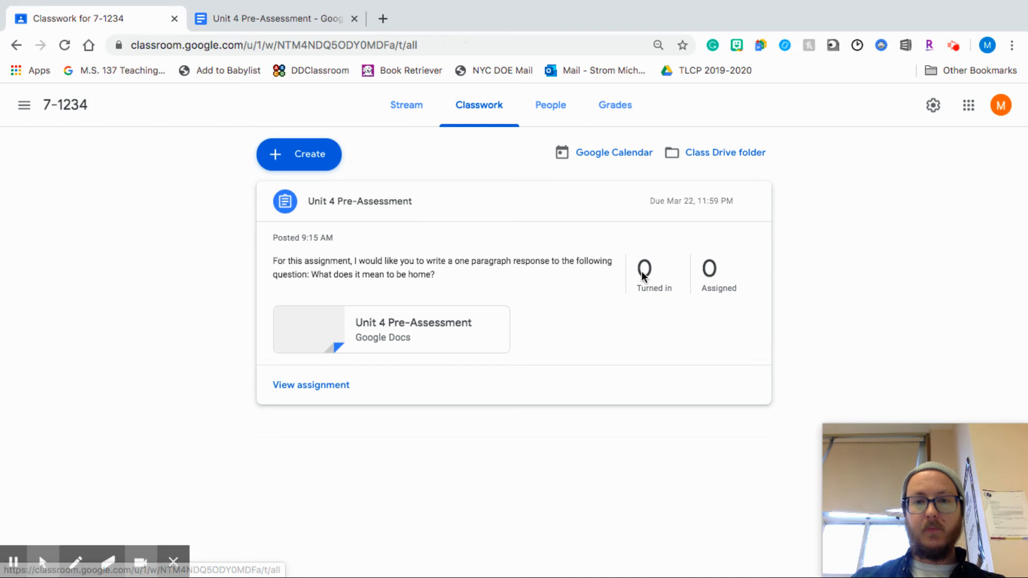
left_click(389, 108)
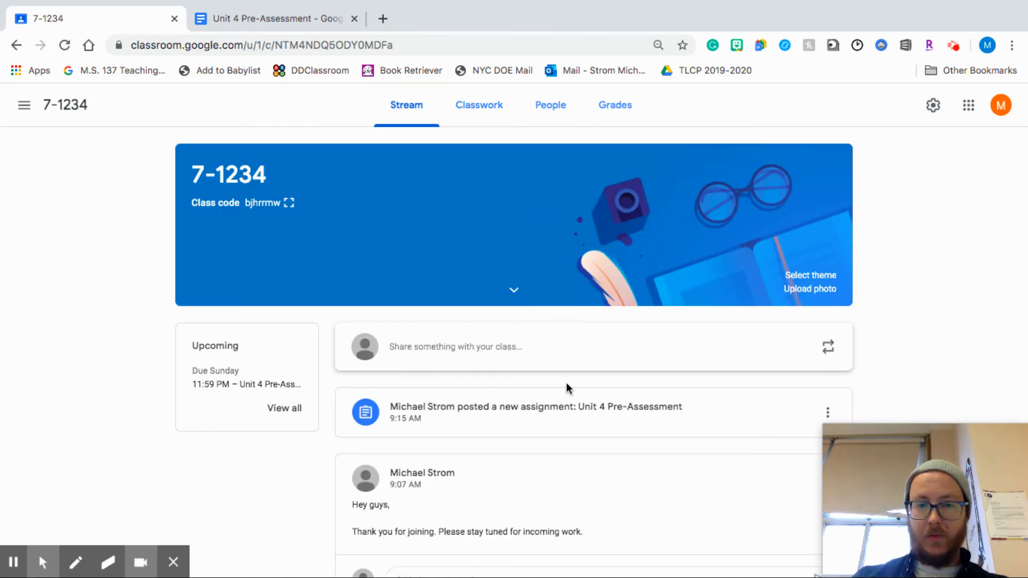
scroll(477, 432, "down", 1)
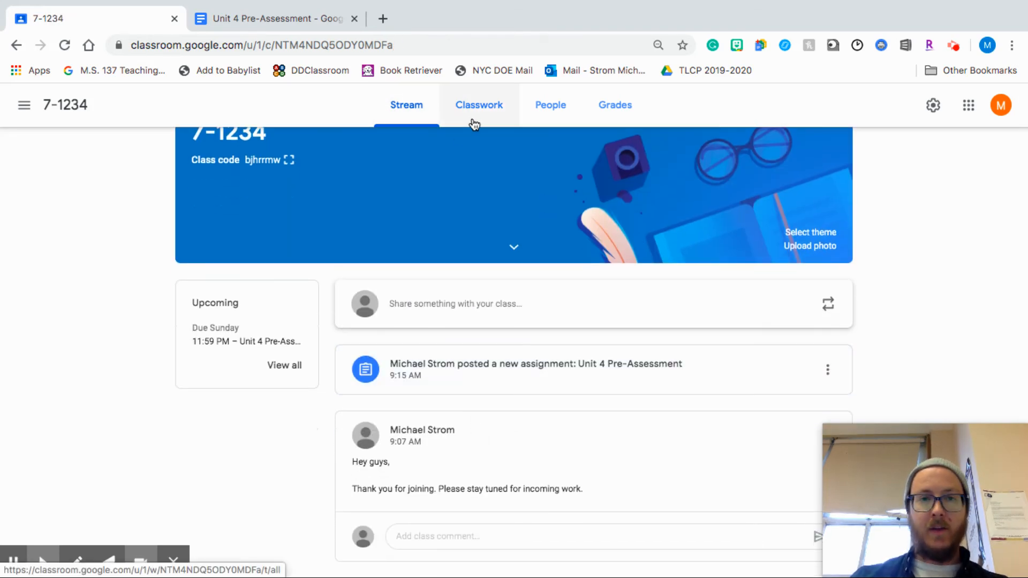
scroll(499, 180, "up", 1)
left_click(634, 105)
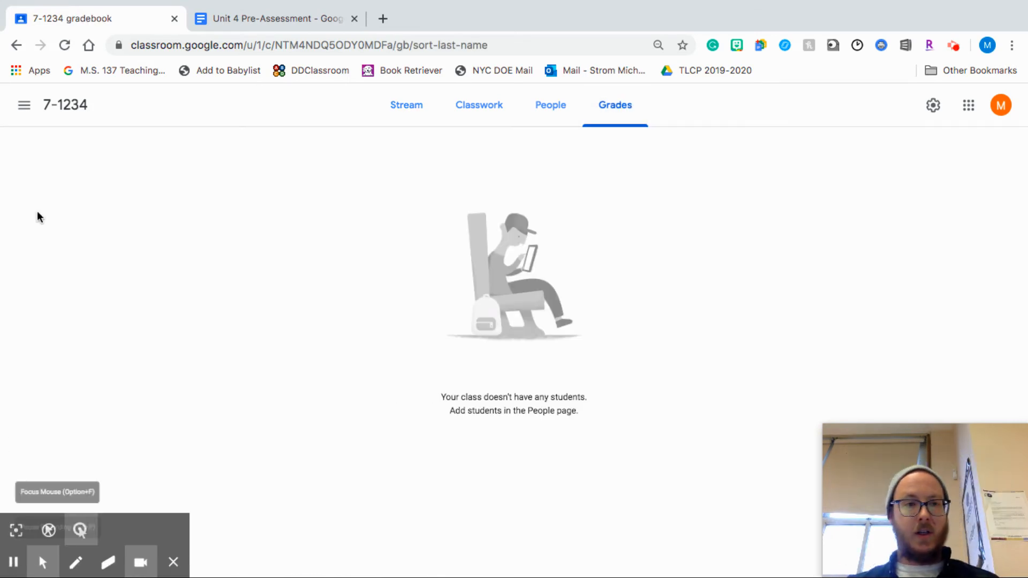
Switch to the existing class 7-314 and open its Classwork page
left_click(406, 107)
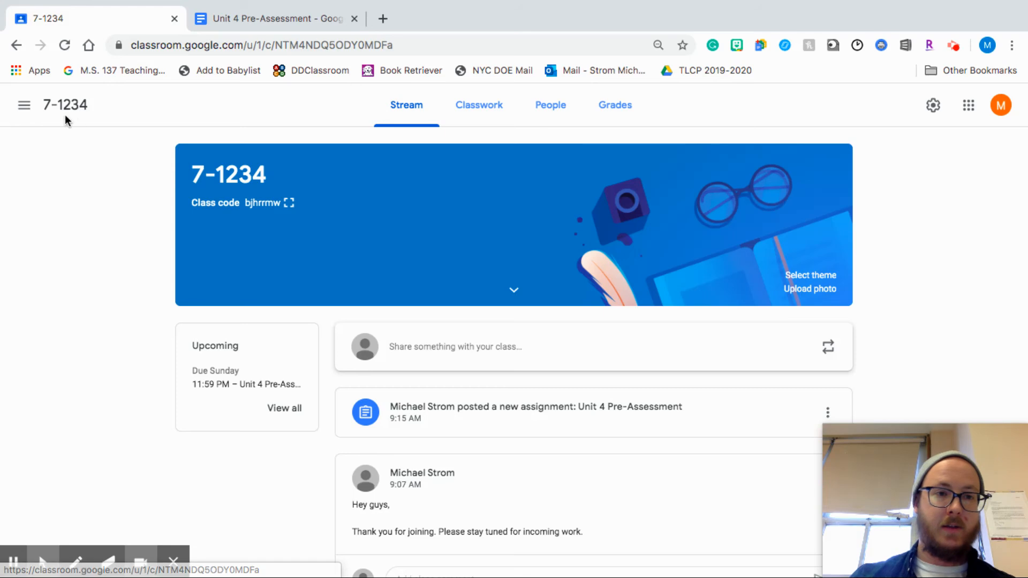
left_click(21, 107)
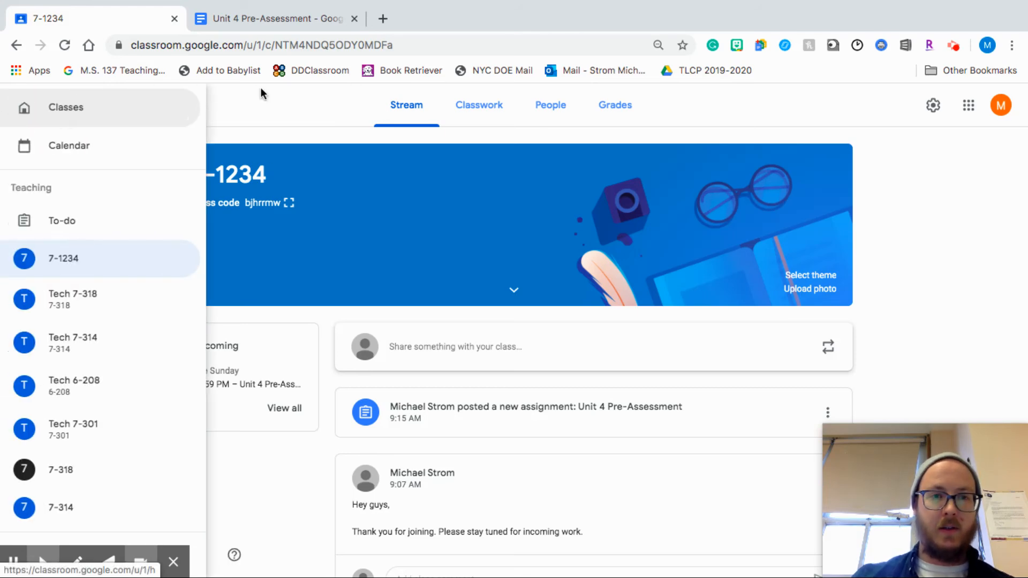
left_click(65, 507)
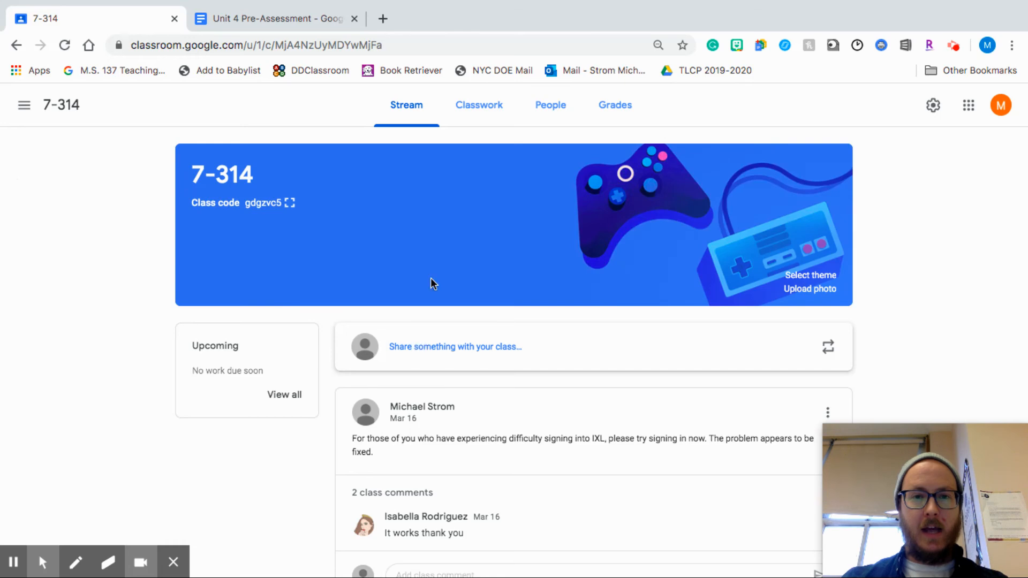
left_click(497, 118)
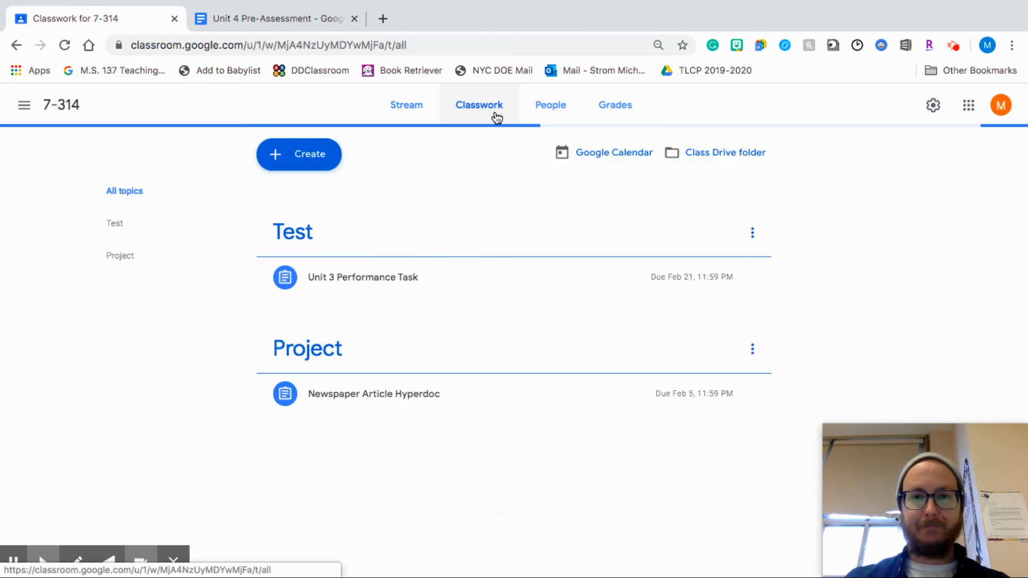
Expand the Unit 3 Performance Task under the Test topic and open its student work view
scroll(477, 198, "down", 4)
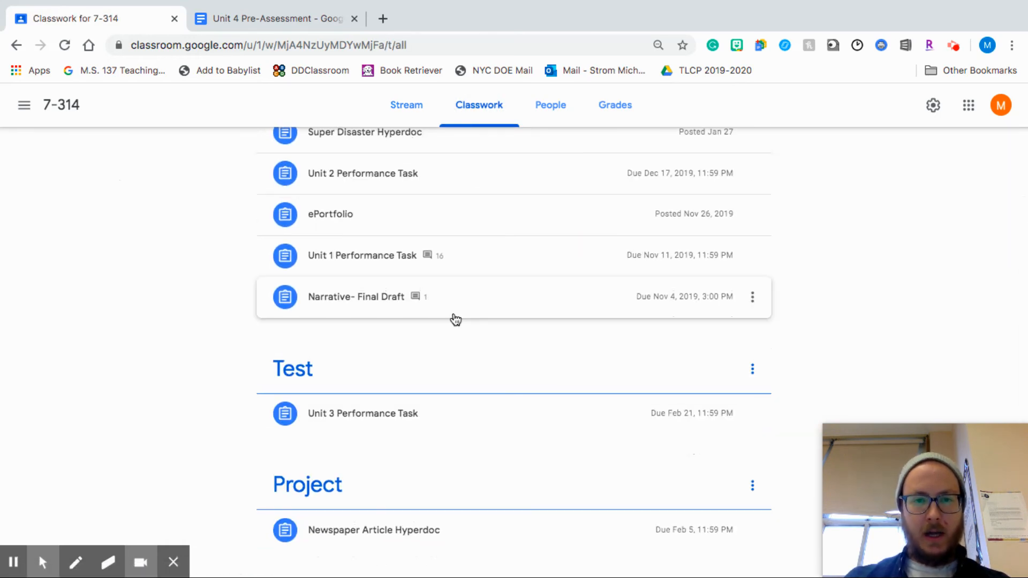
left_click(375, 421)
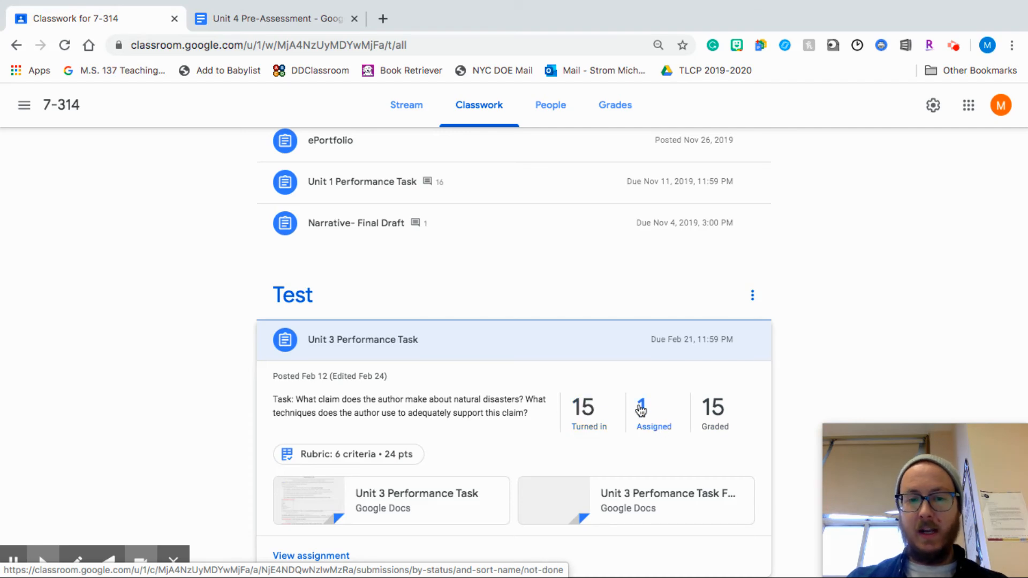
scroll(589, 404, "down", 1)
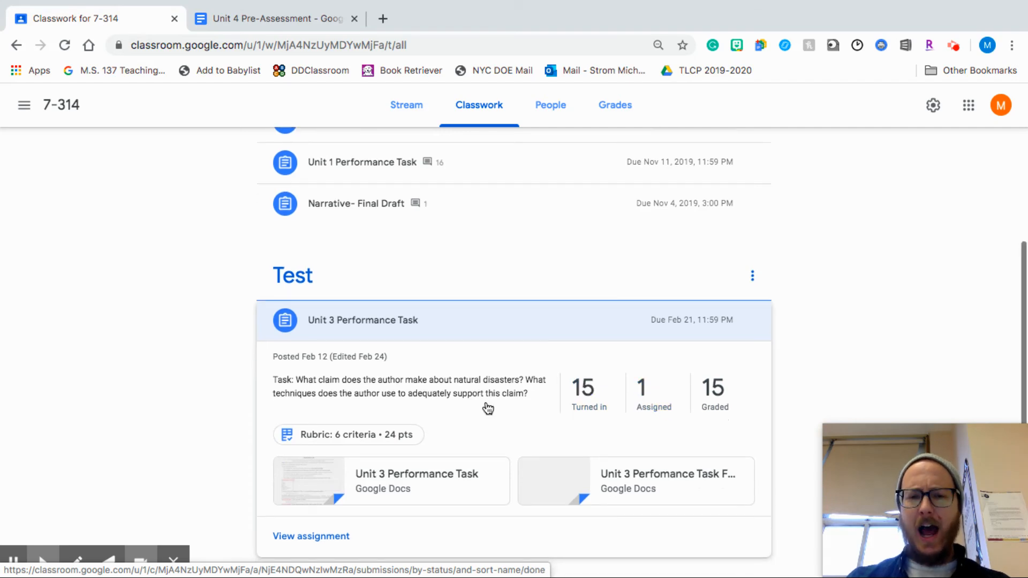
left_click(323, 540)
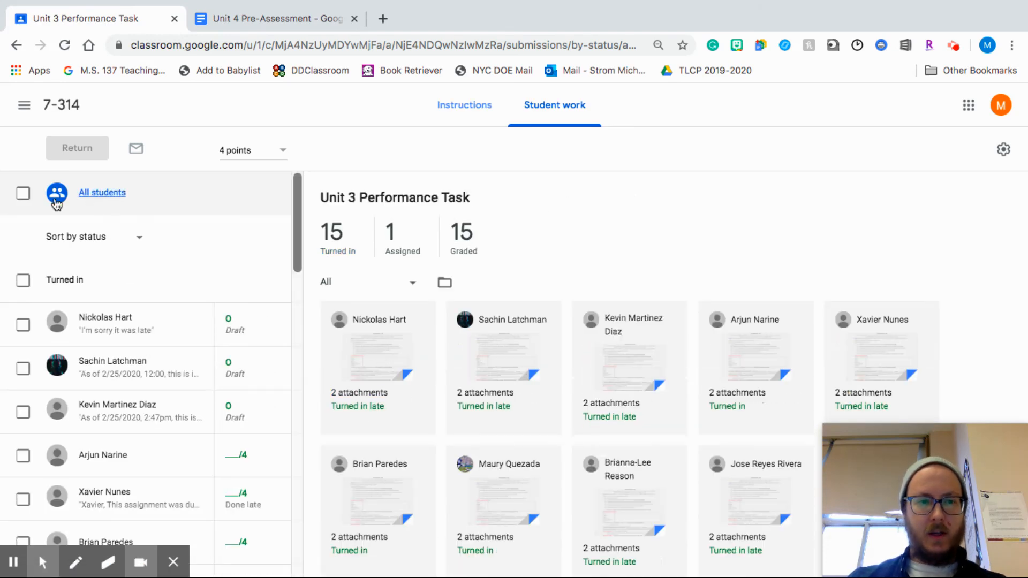
Examine the Unit 3 Performance Task student list across the Turned in, Assigned and Graded groups
scroll(161, 208, "down", 1)
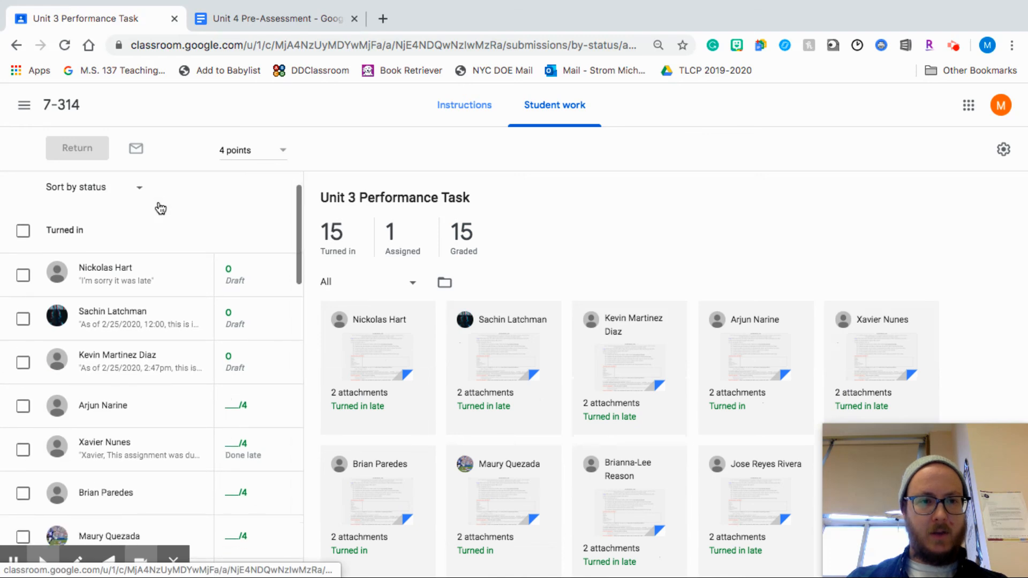
scroll(156, 284, "down", 4)
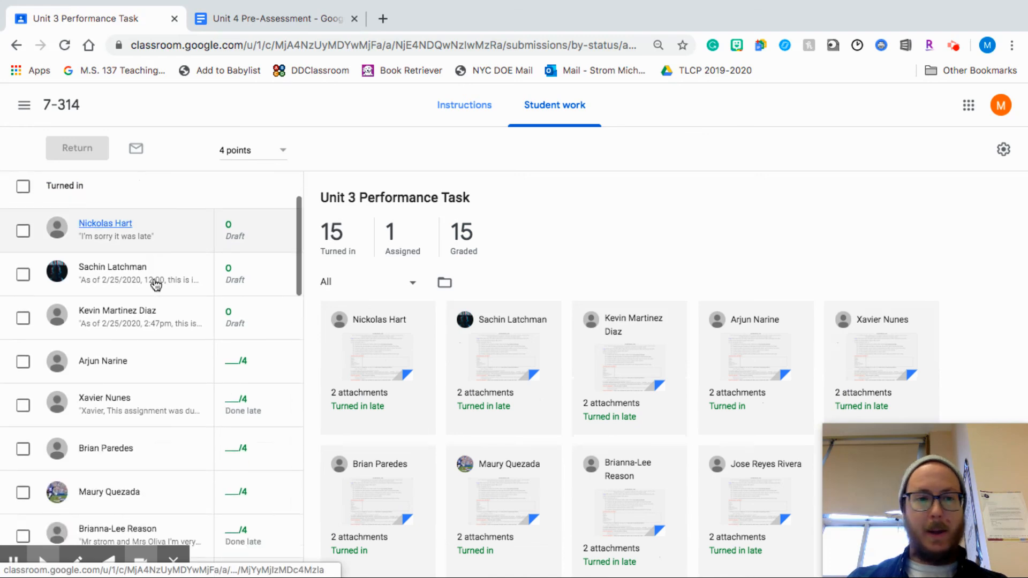
scroll(156, 285, "down", 6)
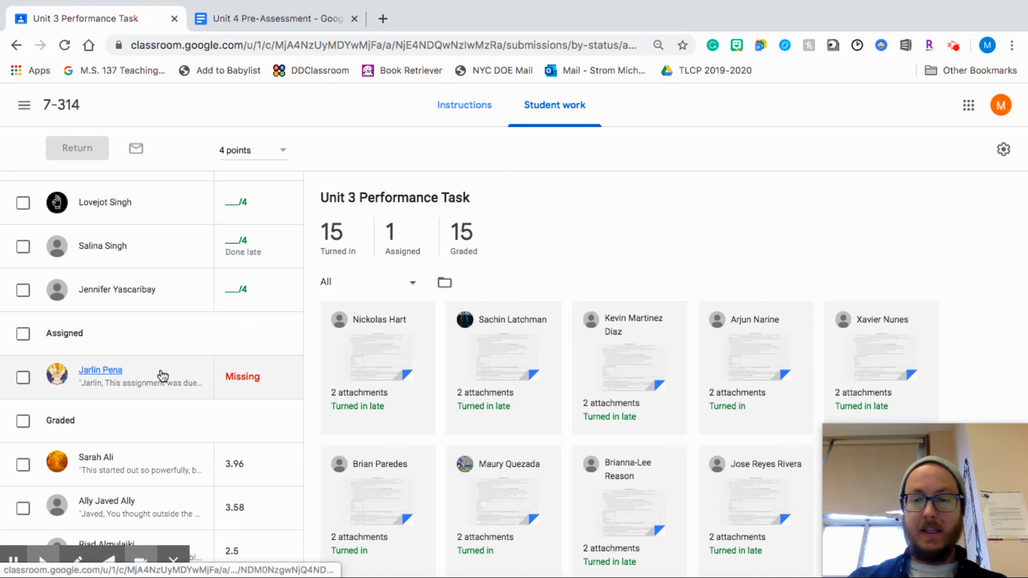
scroll(161, 374, "down", 2)
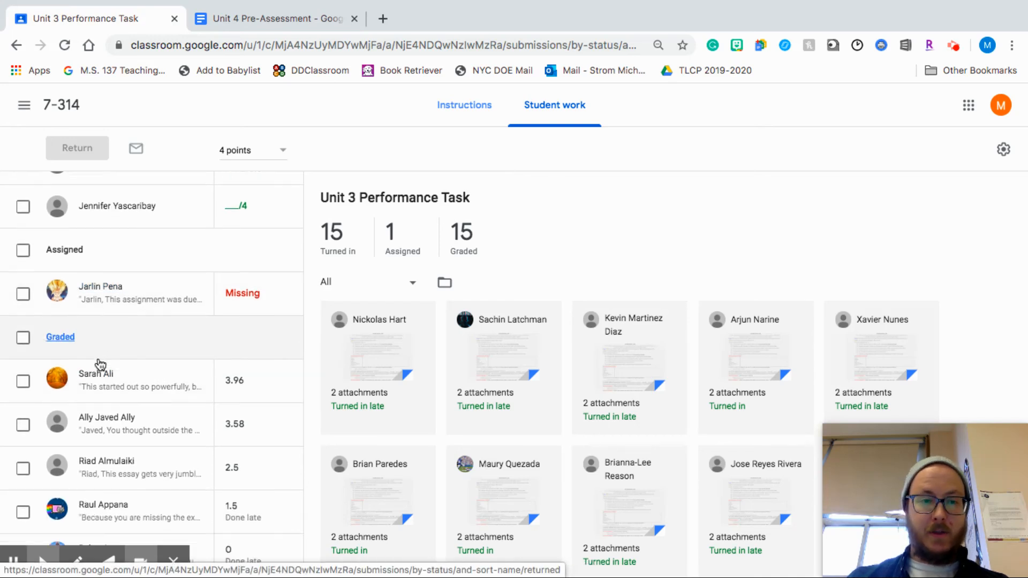
Open the first student's Unit 3 Performance Task submission and look through its first attached file down to the Conclusion section
scroll(100, 365, "down", 2)
scroll(200, 353, "down", 5)
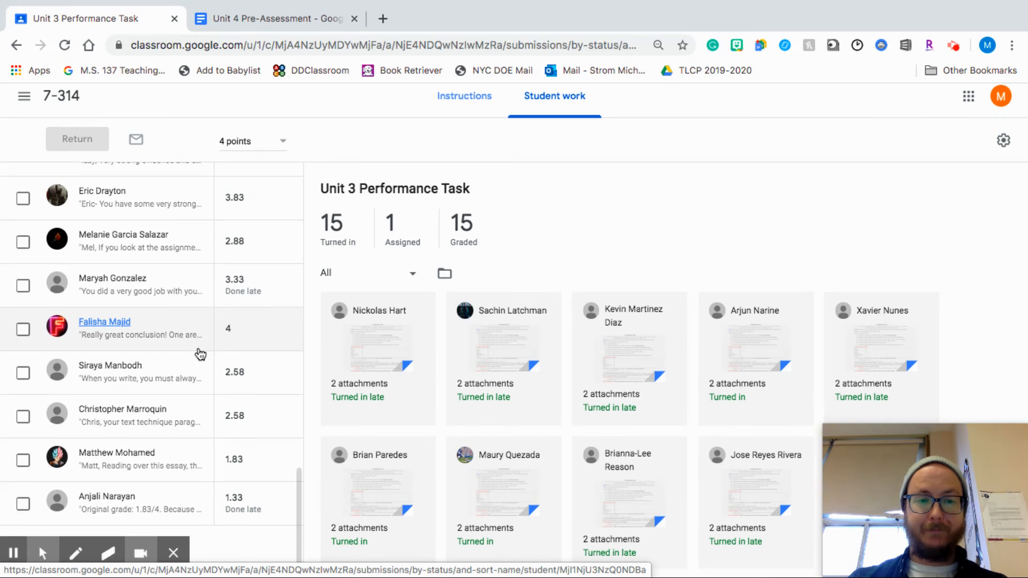
scroll(199, 353, "down", 8)
scroll(198, 461, "up", 2)
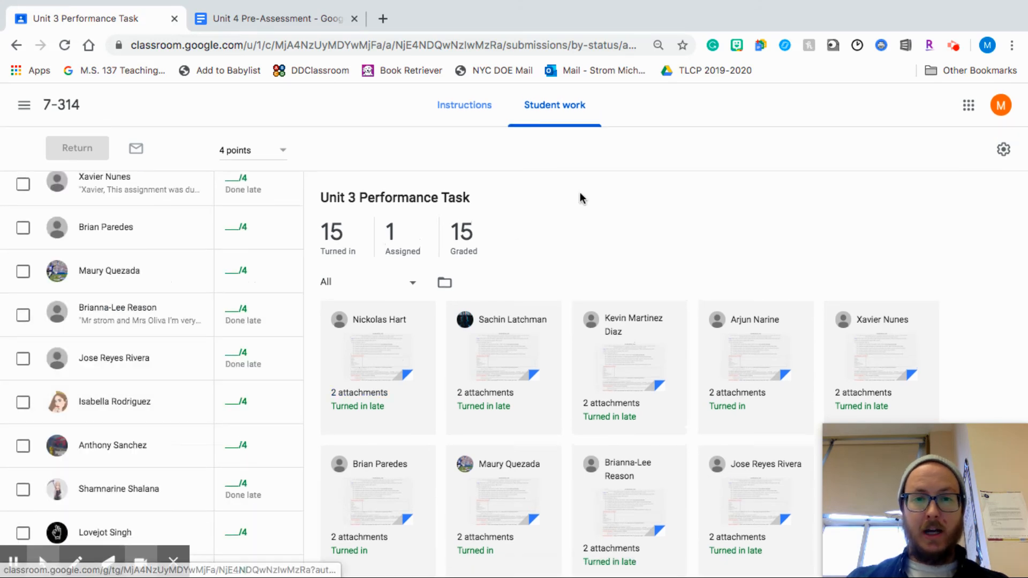
left_click(376, 355)
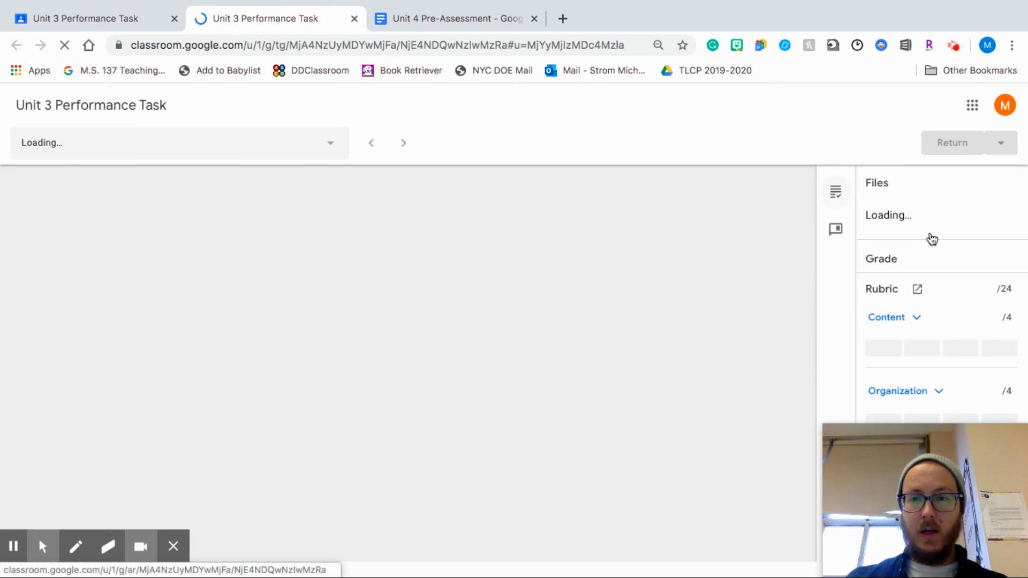
left_click(837, 199)
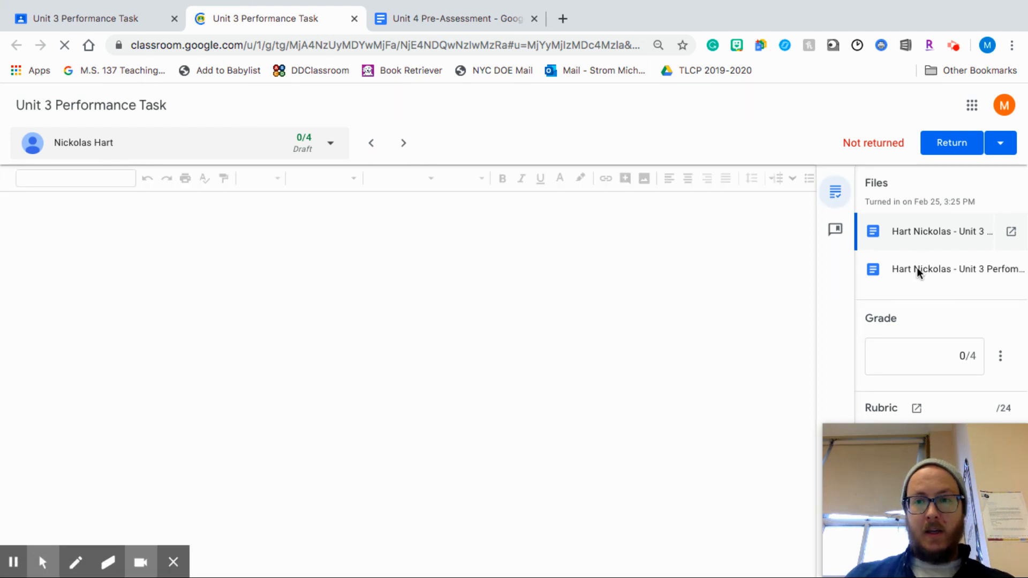
left_click(12, 563)
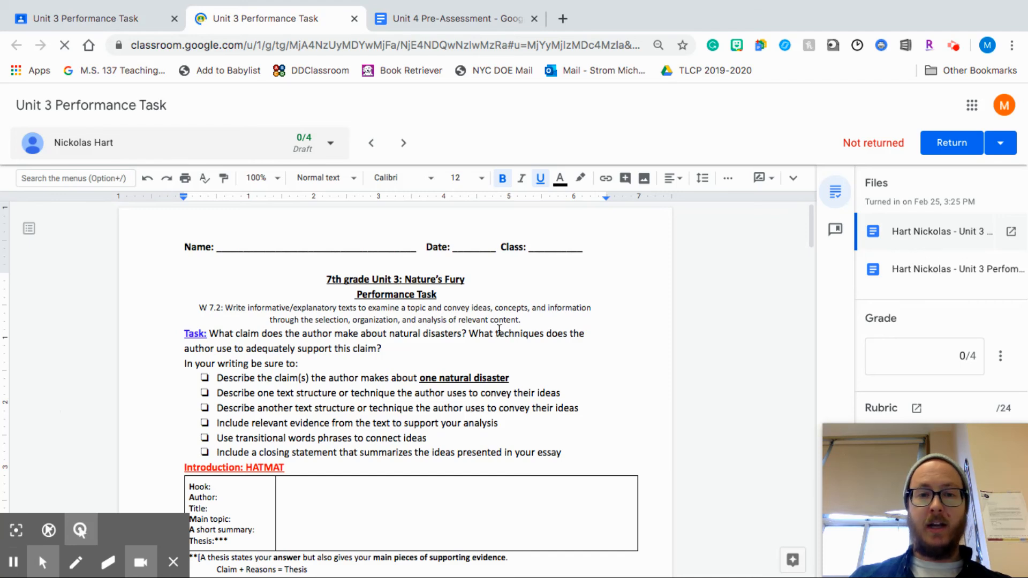
scroll(499, 329, "down", 3)
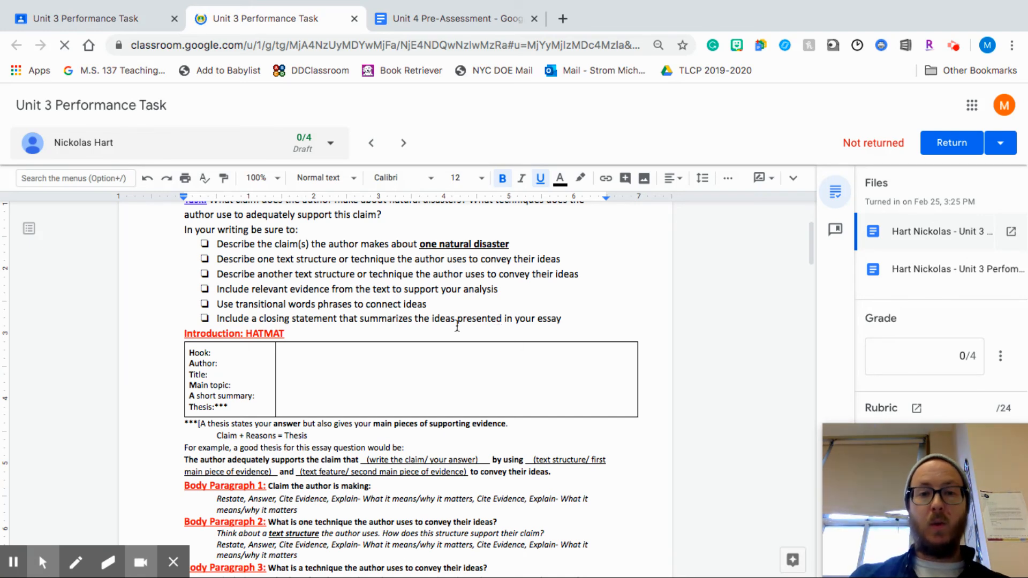
scroll(452, 343, "down", 8)
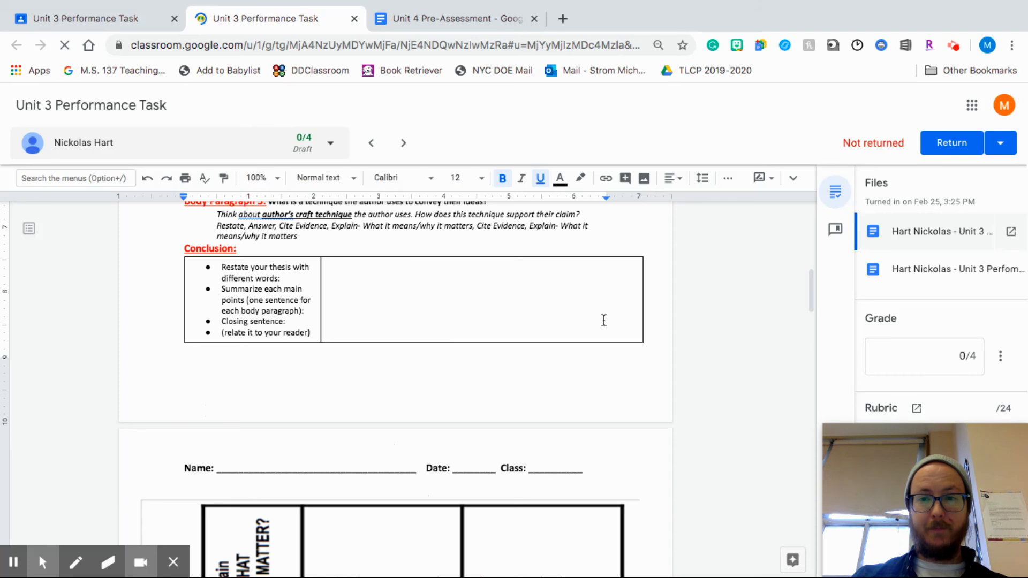
Open the second file attached to the submission and read the Sichuan earthquake essay through to its conclusion
left_click(910, 274)
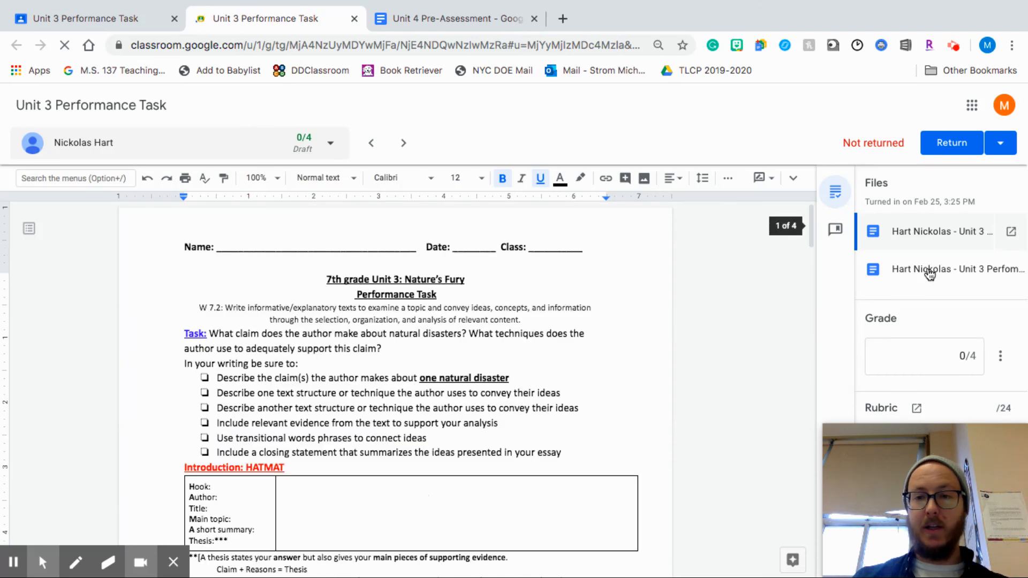
left_click(894, 277)
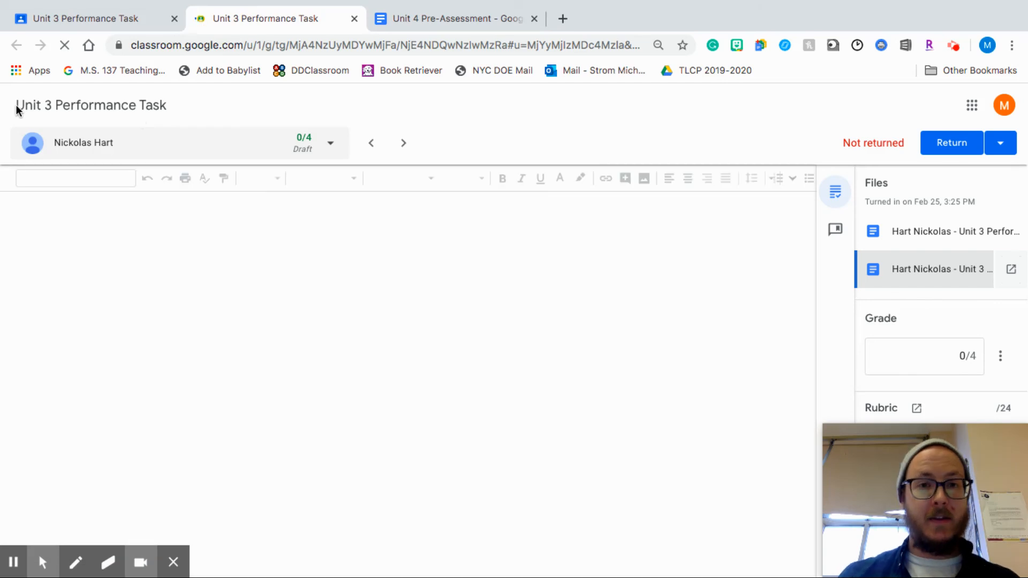
mouse_move(470, 24)
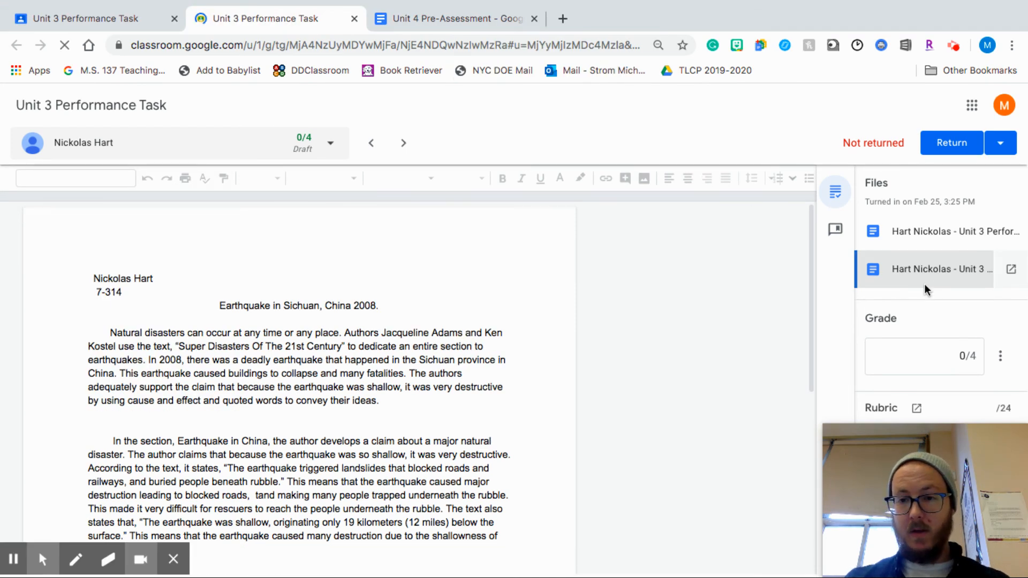
left_click(944, 283)
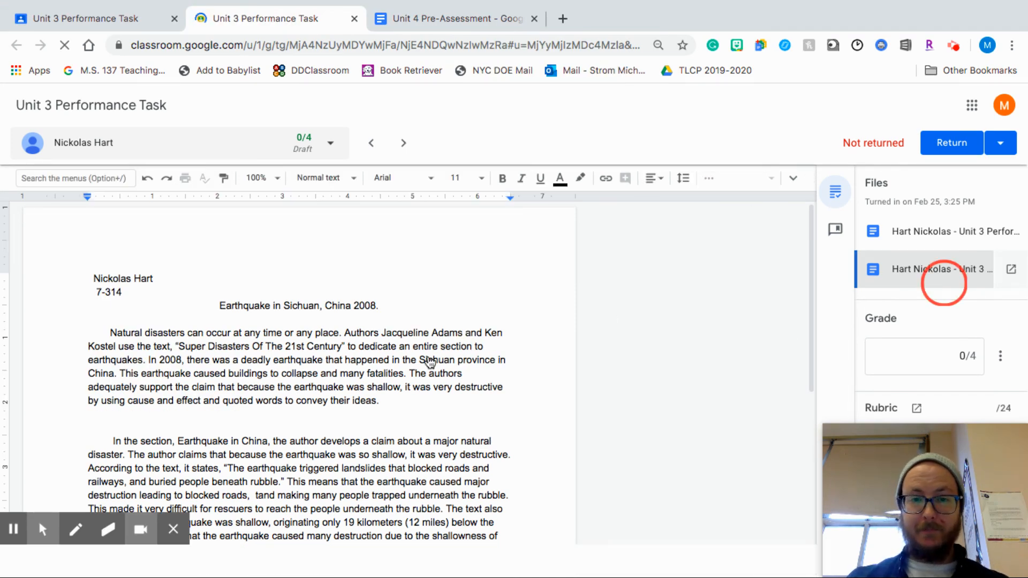
left_click_drag(945, 481, 56, 74)
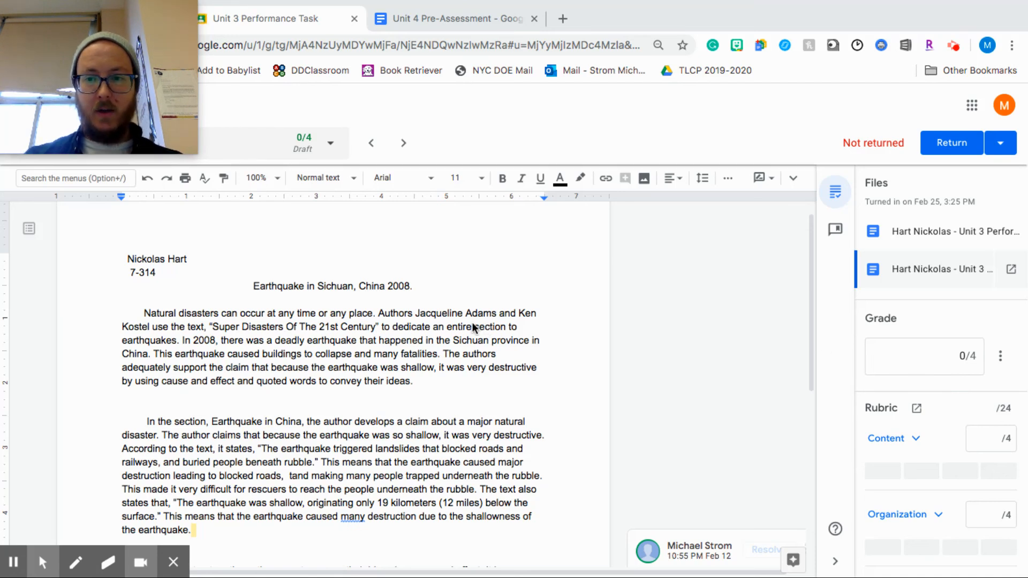
scroll(253, 278, "down", 1)
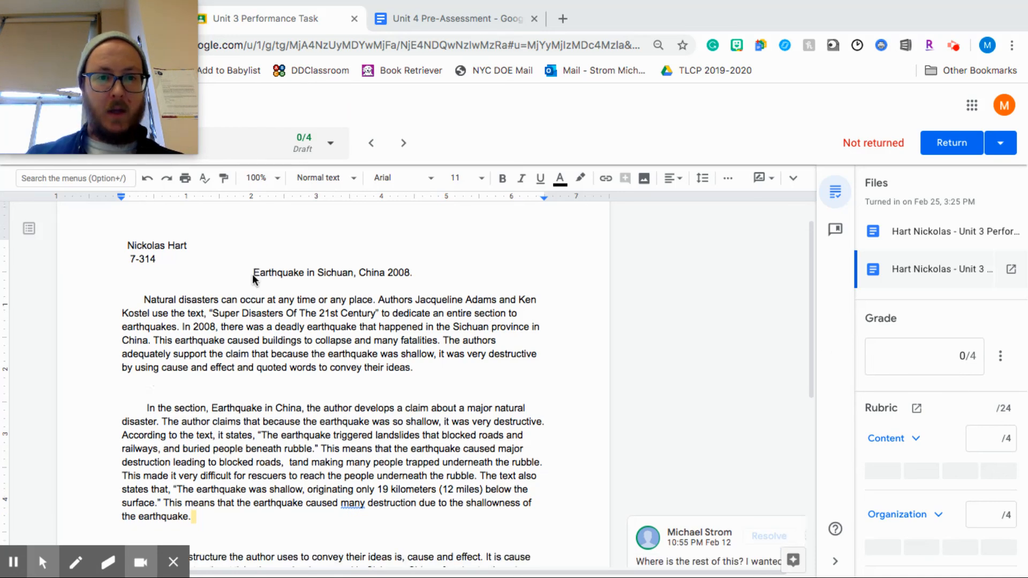
scroll(252, 274, "down", 2)
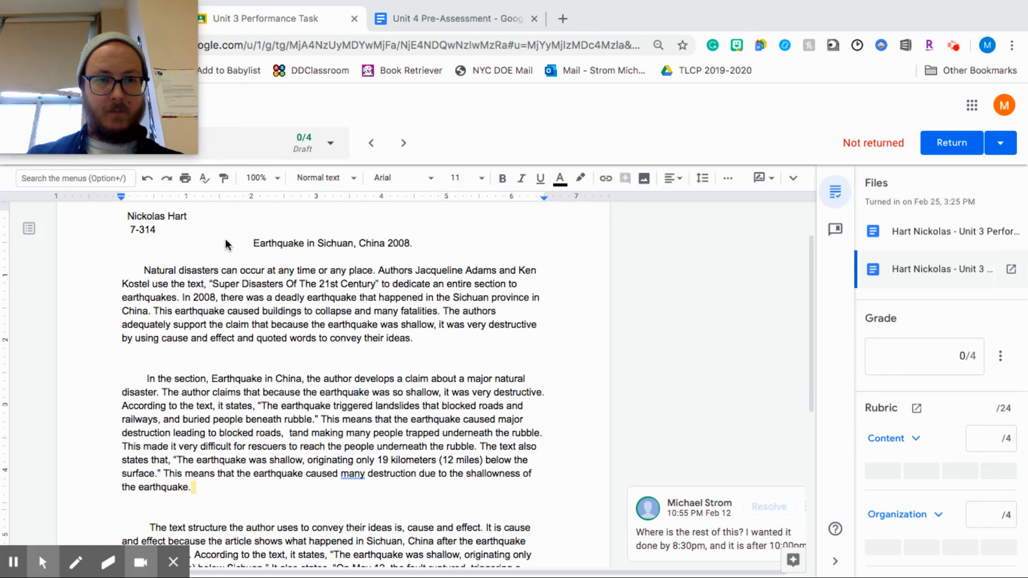
scroll(221, 278, "down", 1)
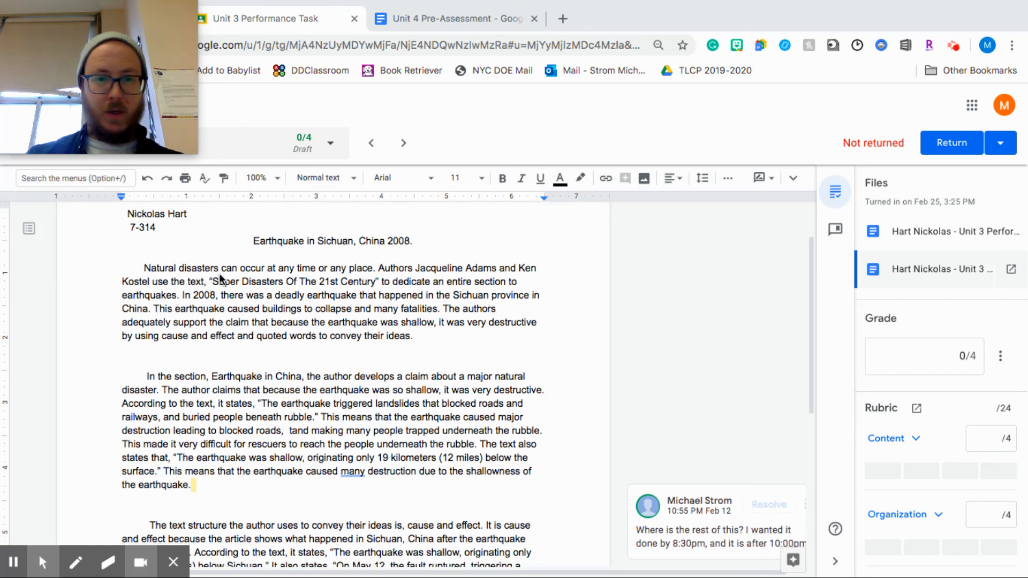
scroll(221, 279, "down", 5)
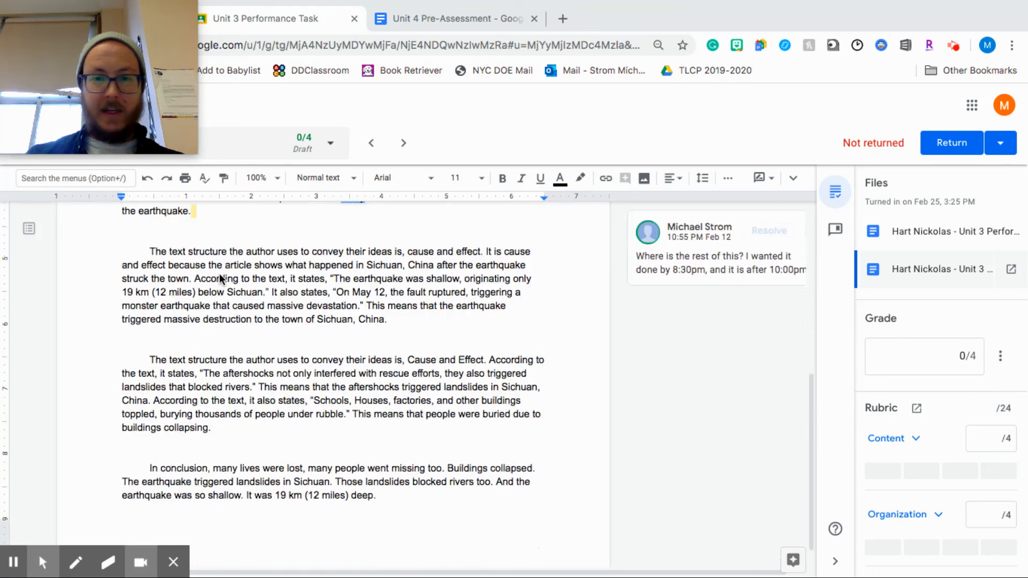
scroll(221, 278, "down", 1)
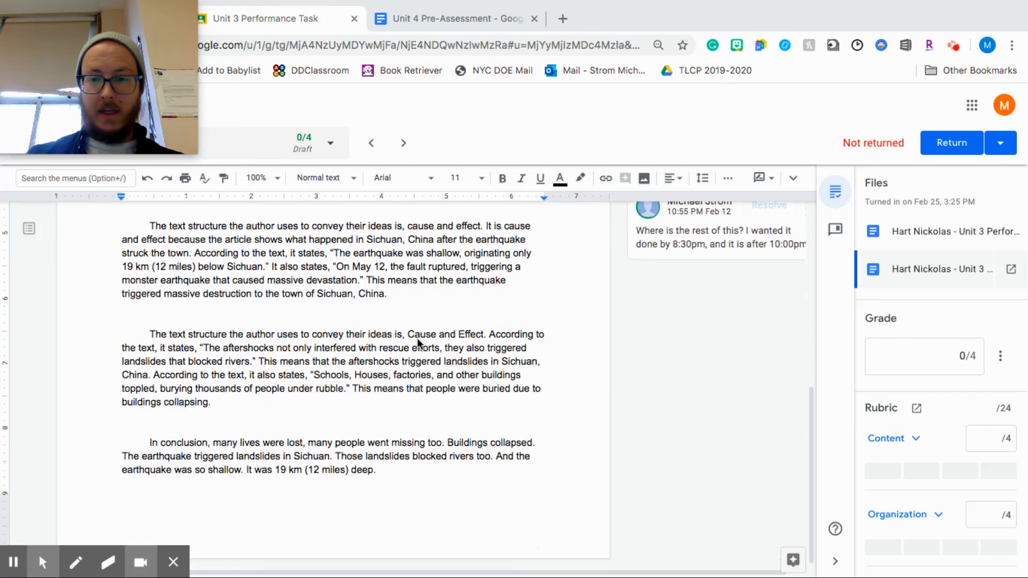
Add the comment "Good use of explanation." to the sentence "This means that the earthquake triggered massive destruction to the town of Sichuan, China"
left_click(367, 280)
left_click(384, 295, "shift")
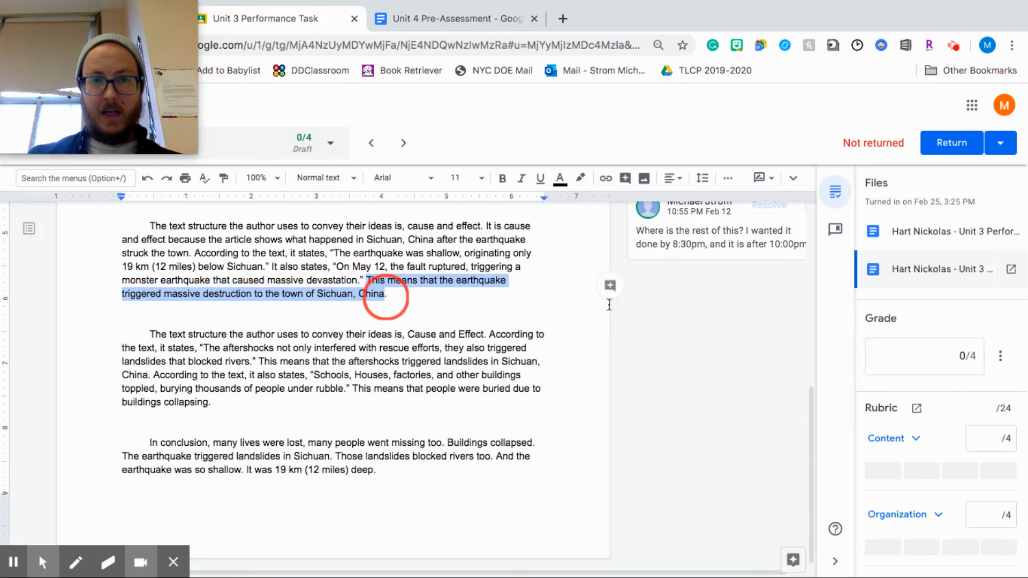
left_click(610, 286)
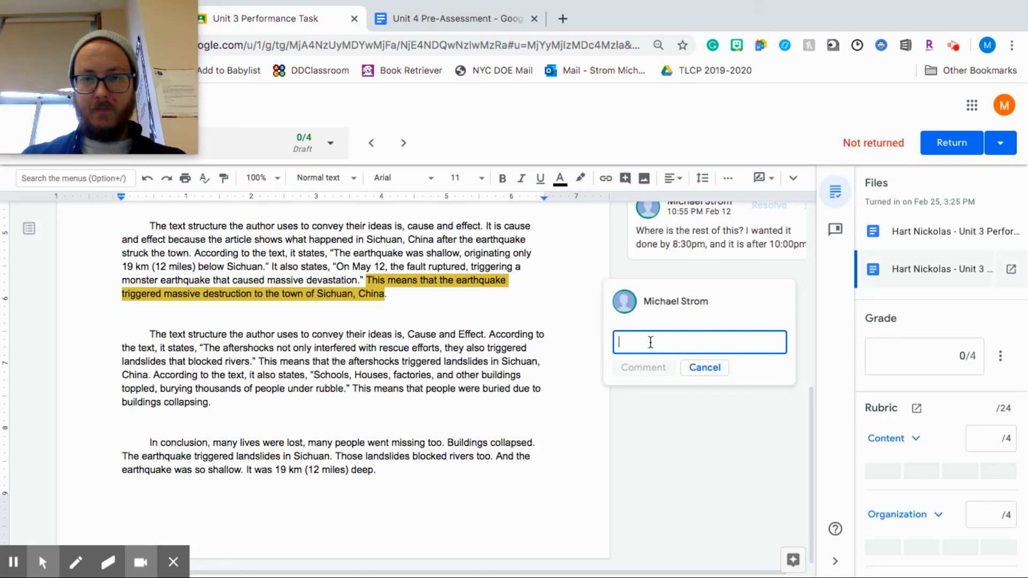
type("Good us")
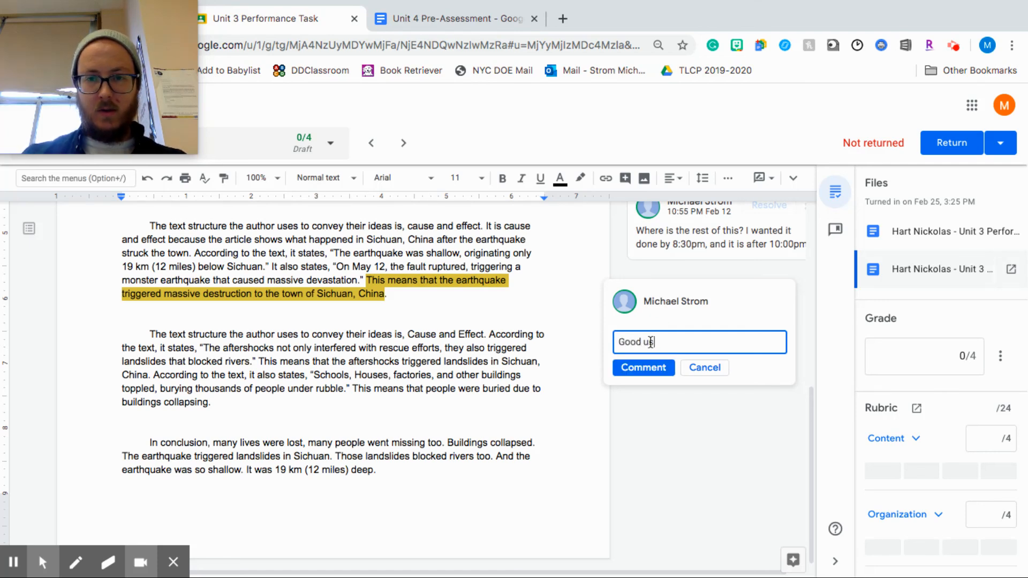
type("e of e ")
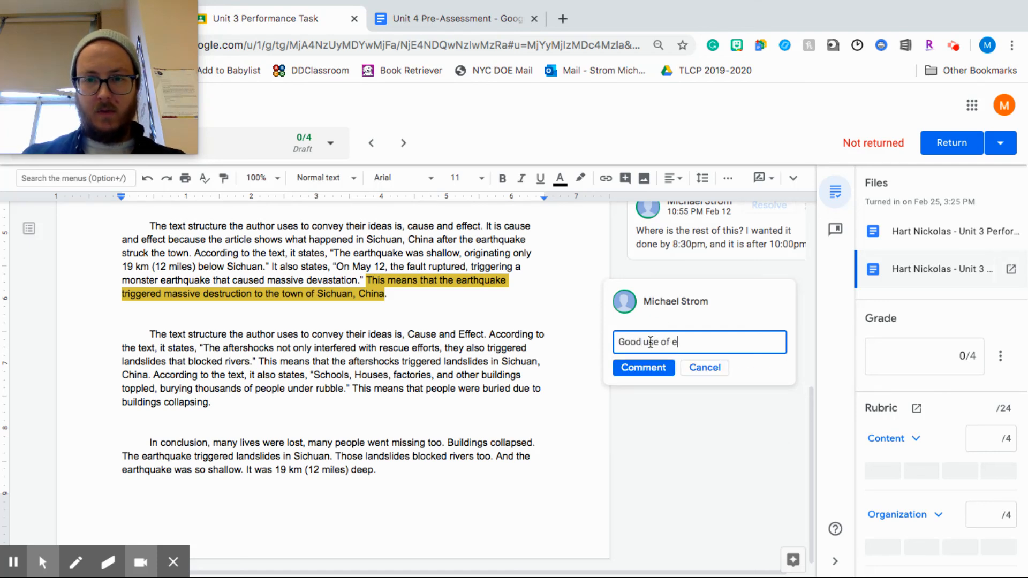
type("of explanation.")
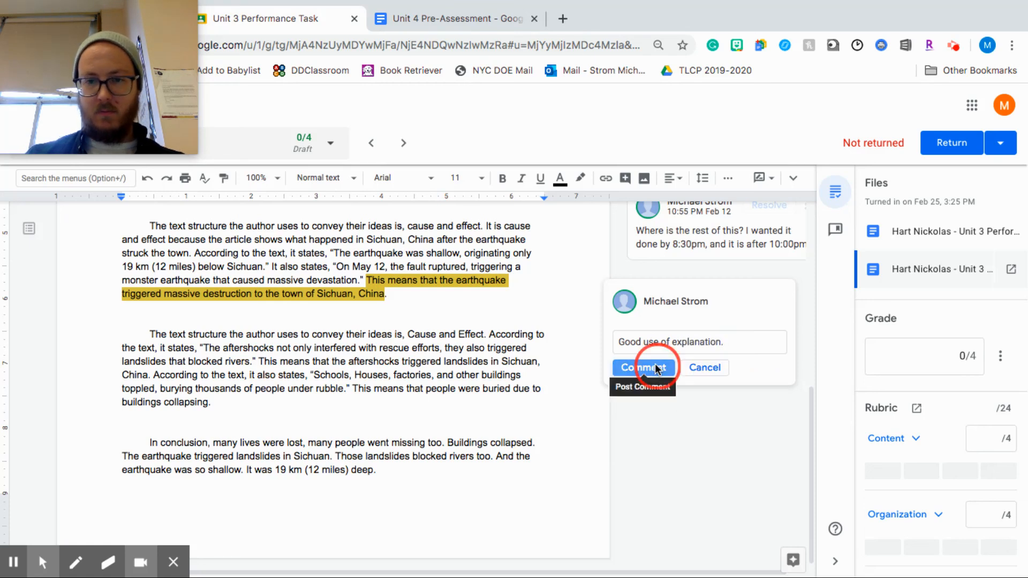
left_click(660, 368)
left_click(438, 301)
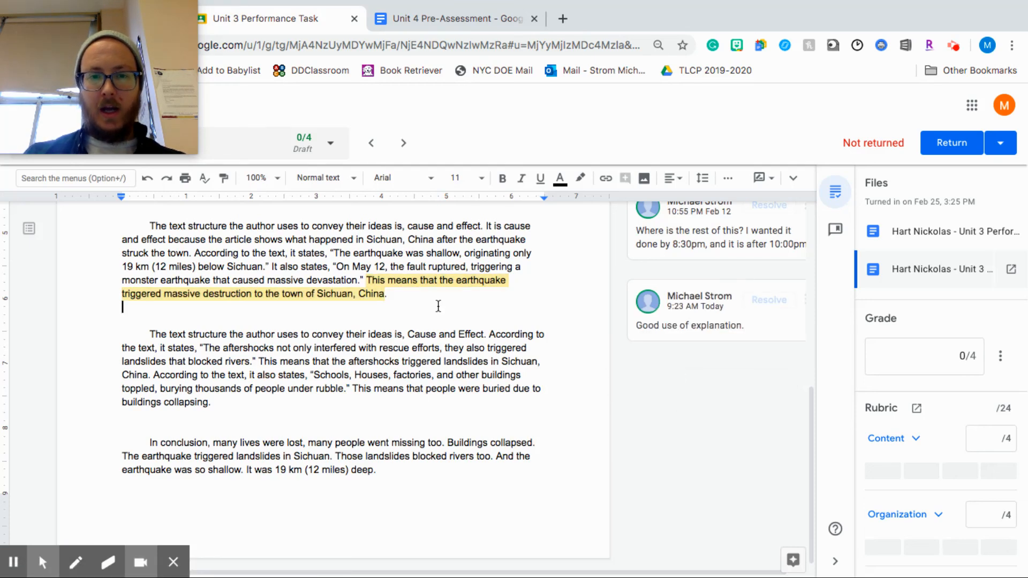
Set the submission's draft grade to 2 out of 4 and check the private comments and rubric
left_click(964, 356)
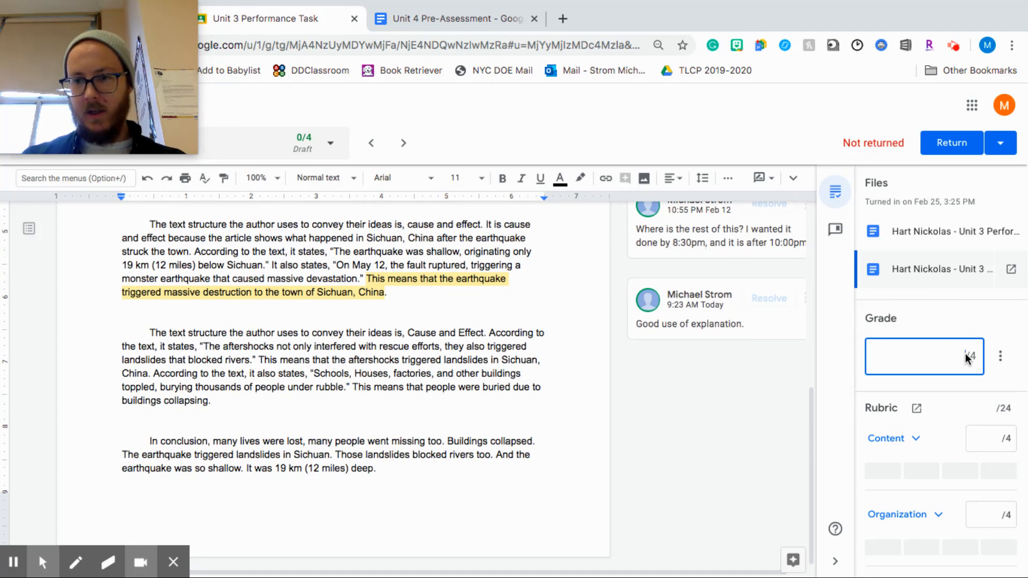
type("2")
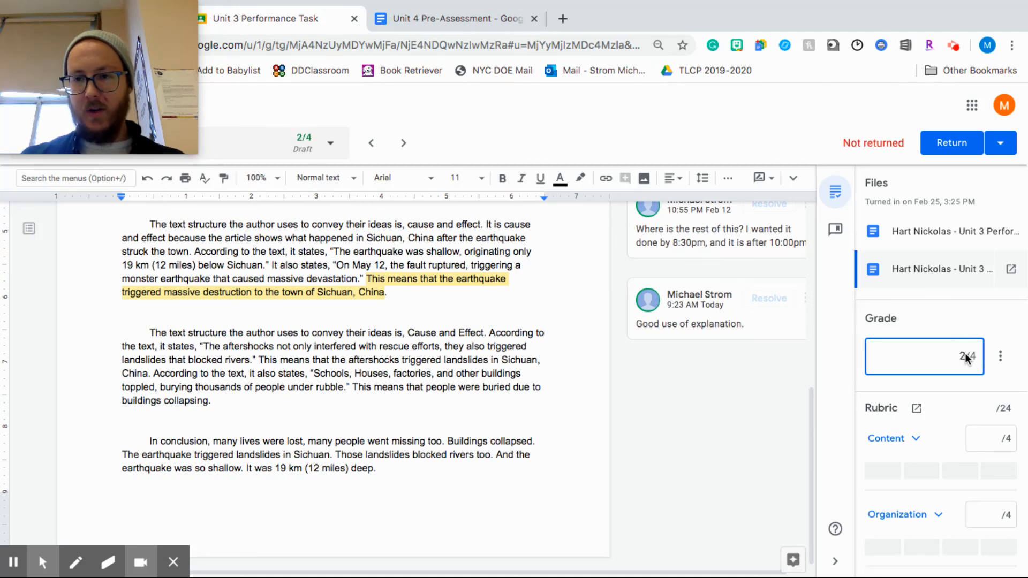
scroll(926, 444, "down", 10)
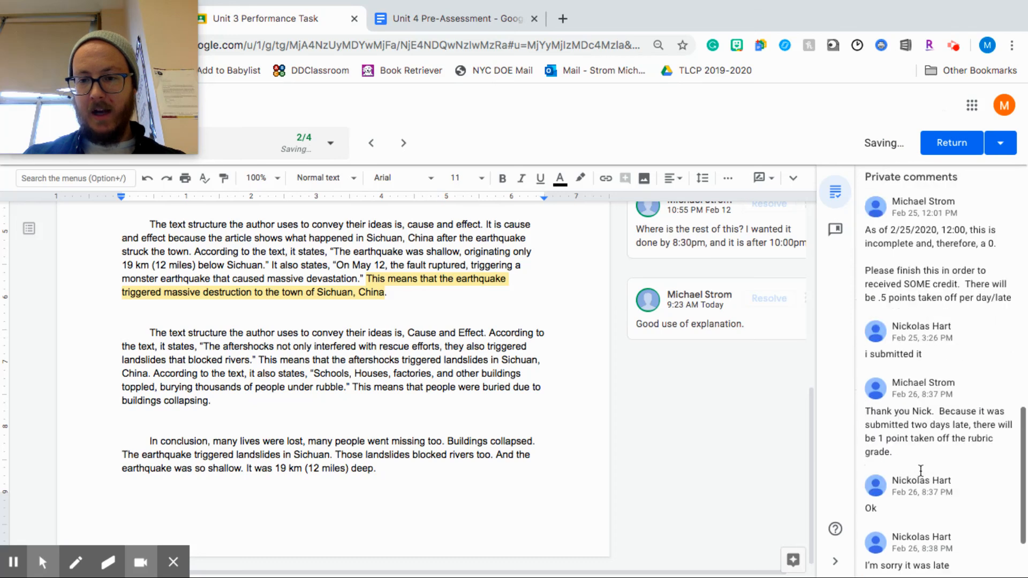
scroll(918, 472, "up", 10)
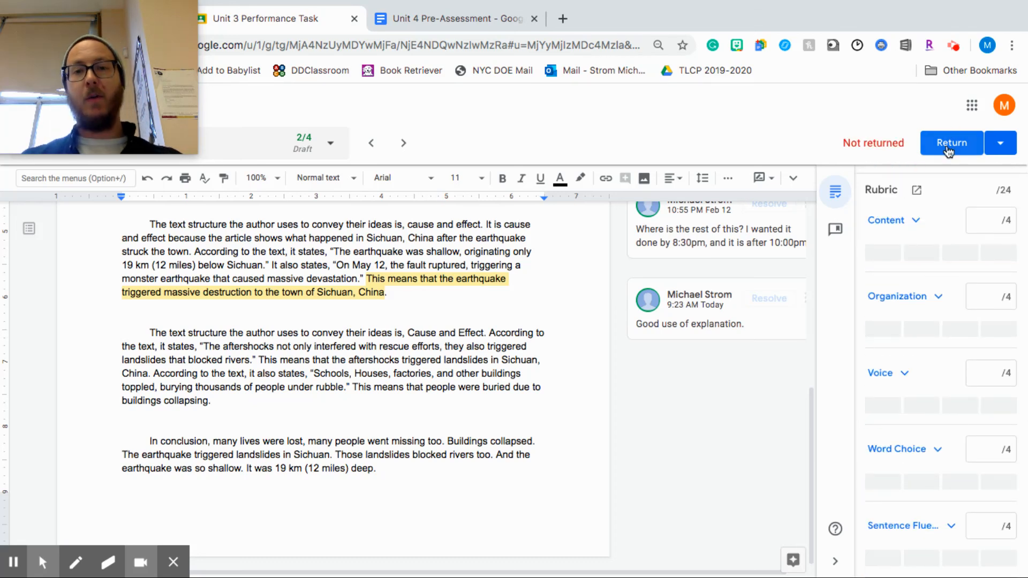
scroll(958, 263, "up", 4)
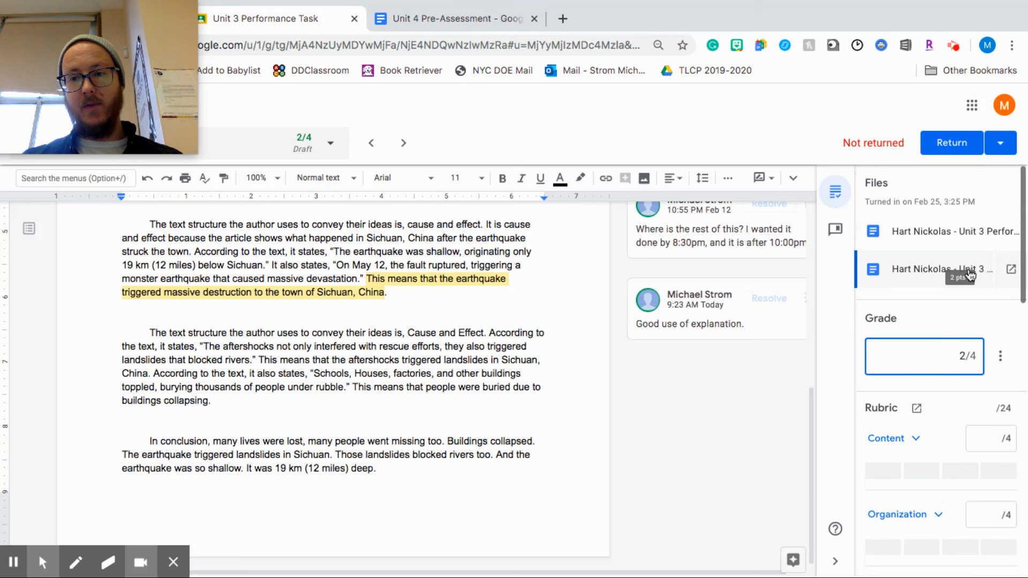
Set the submission's draft grade to 0 out of 4
left_click(964, 356)
key("BackSpace")
type("0")
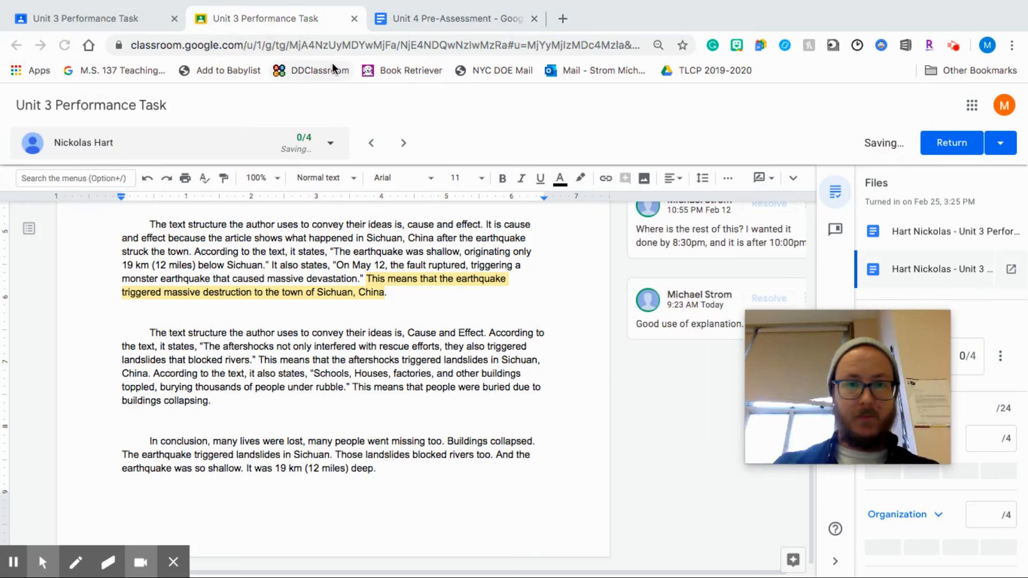
Close the student's submission and go to the Stream page of class 7-314
left_click_drag(884, 321, 959, 427)
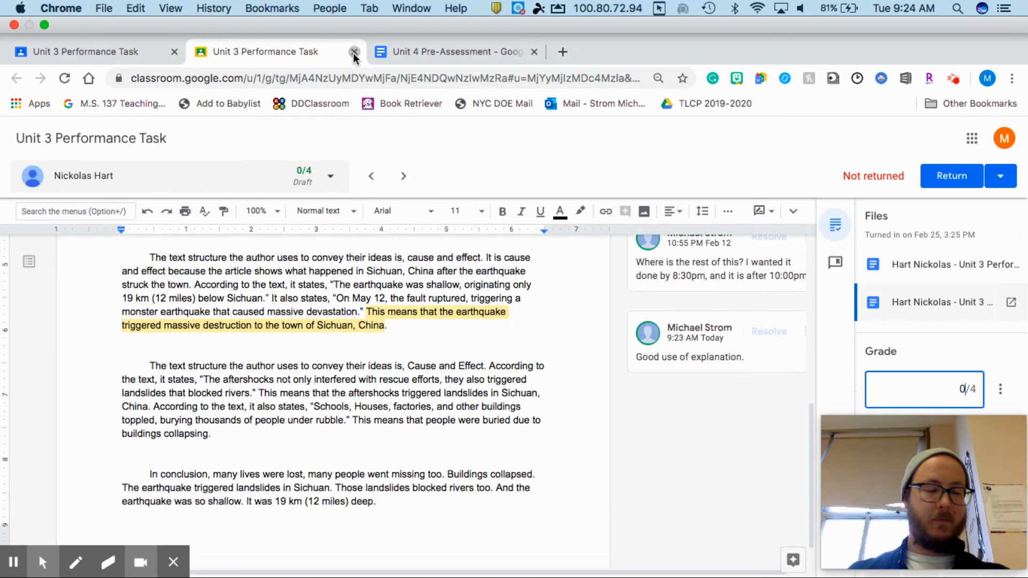
left_click(353, 52)
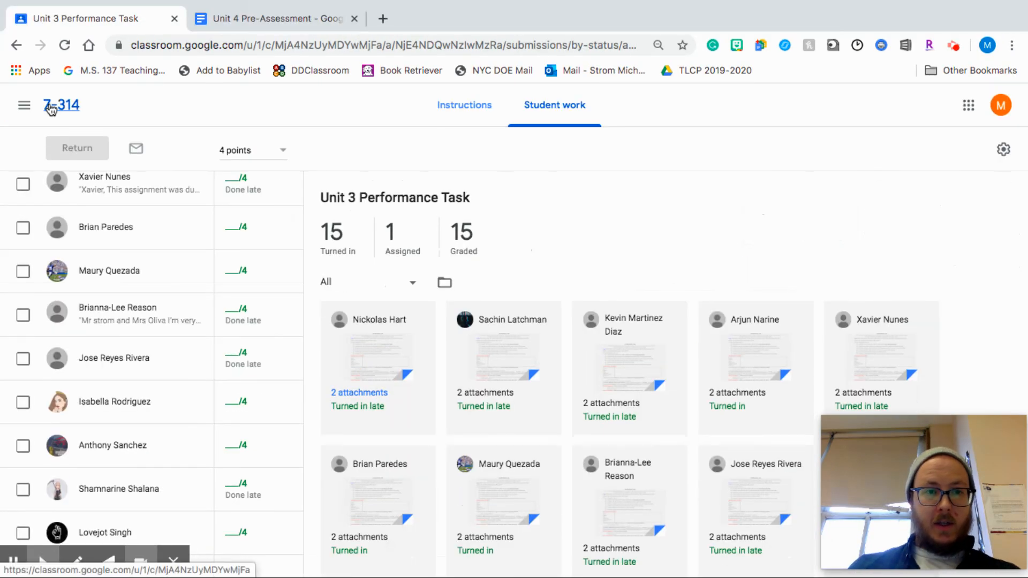
left_click(51, 109)
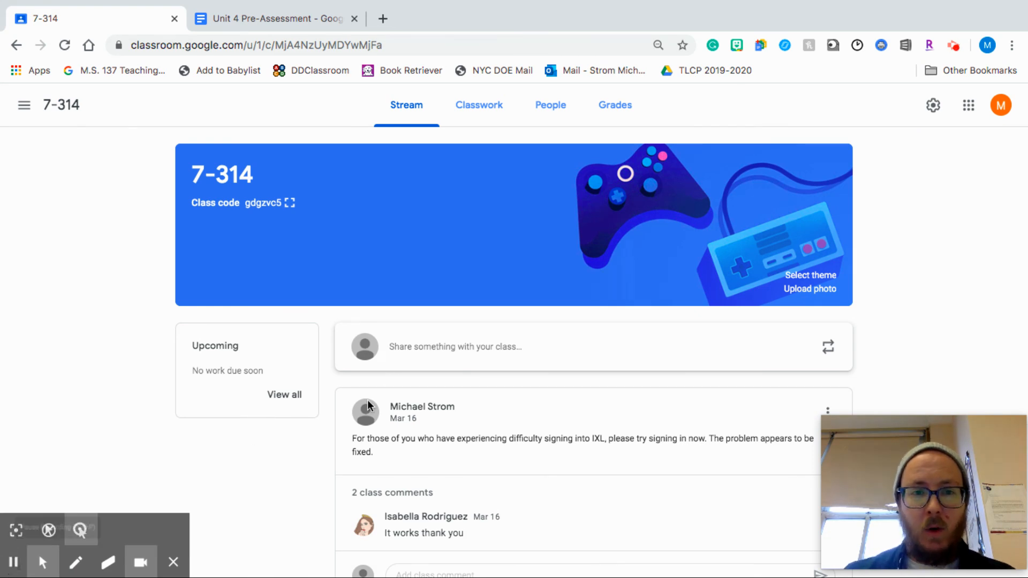
Draft the class announcement "Hey guys, Hope everyone is staying safe right now. Since IXL is fixed, please continue to work on the assigned work."
left_click(436, 354)
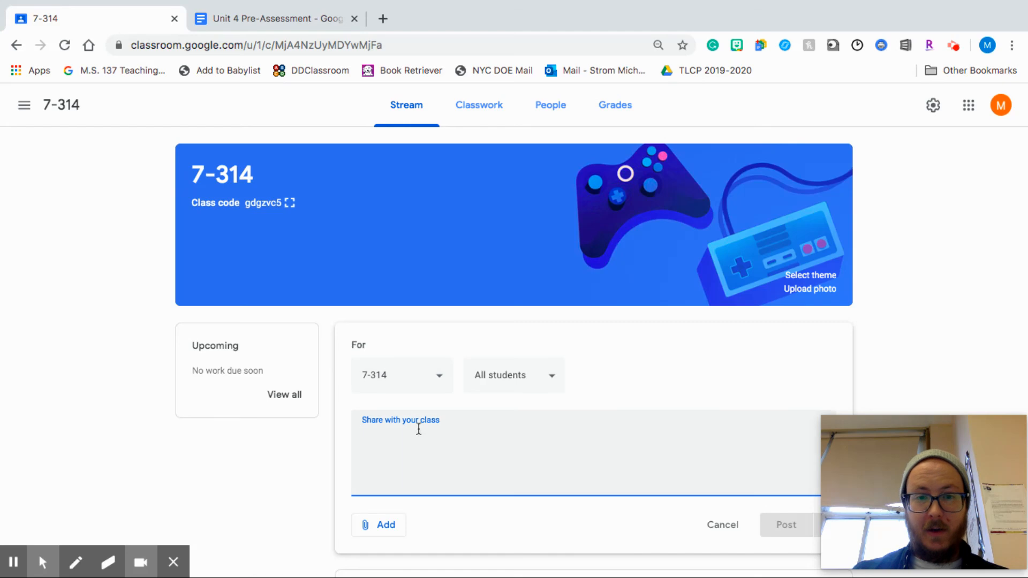
type("Hey guys,  ")
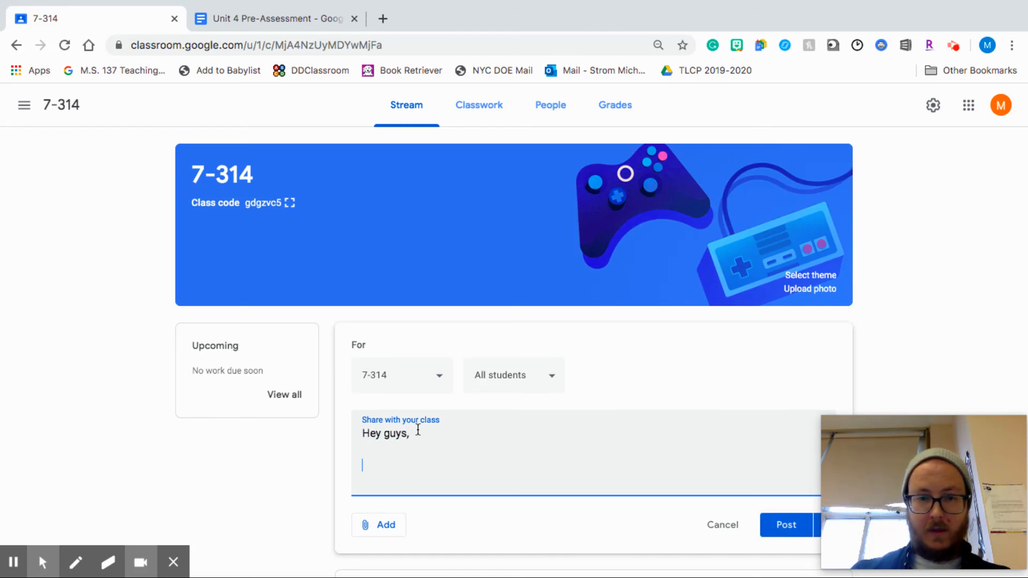
type("Hope everyone is stayong safe right now.  B")
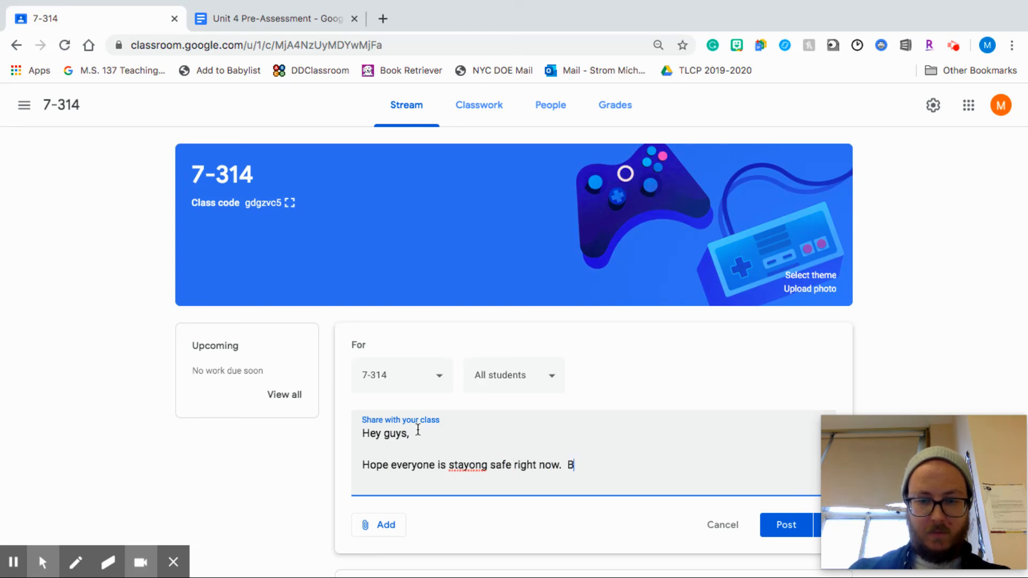
key("BackSpace")
type("Since I")
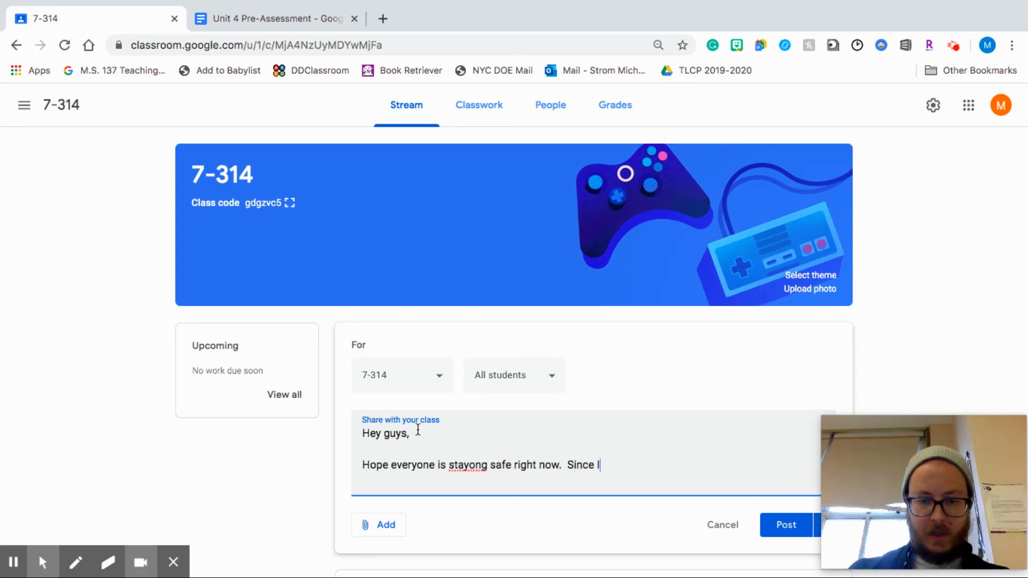
type("XL is fixed,")
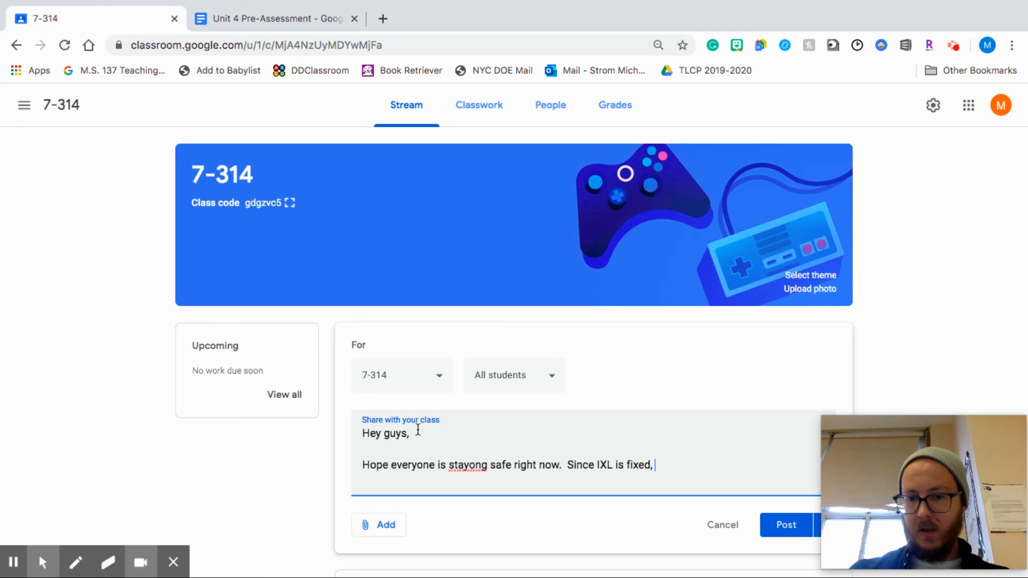
type(" please contin")
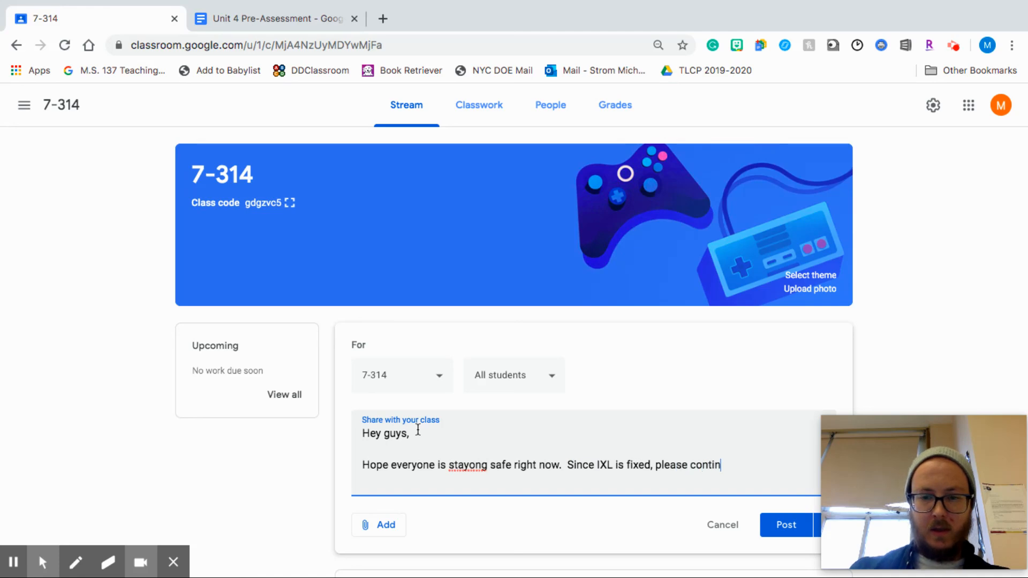
type("ue to work on the assigned")
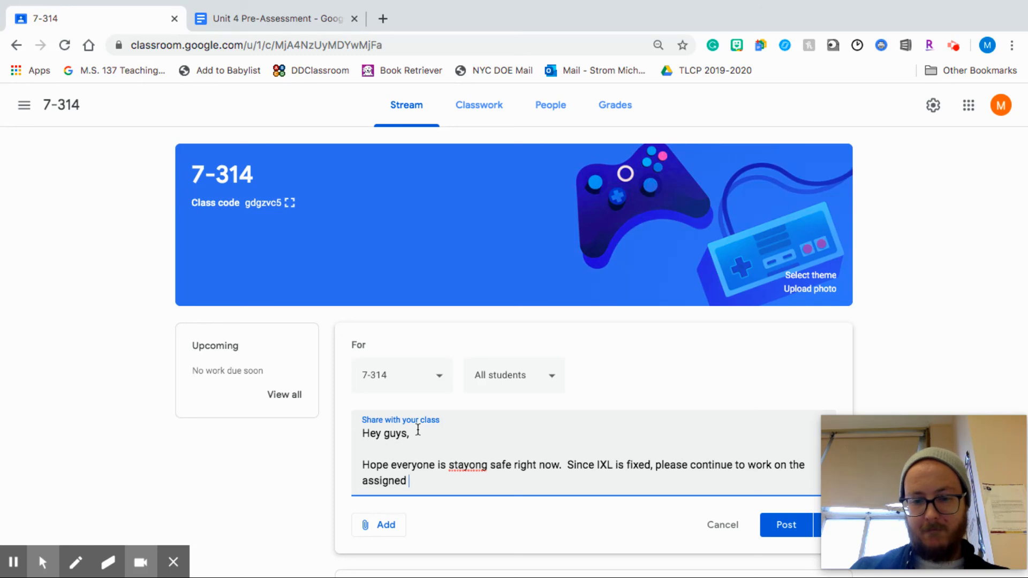
type(" work.")
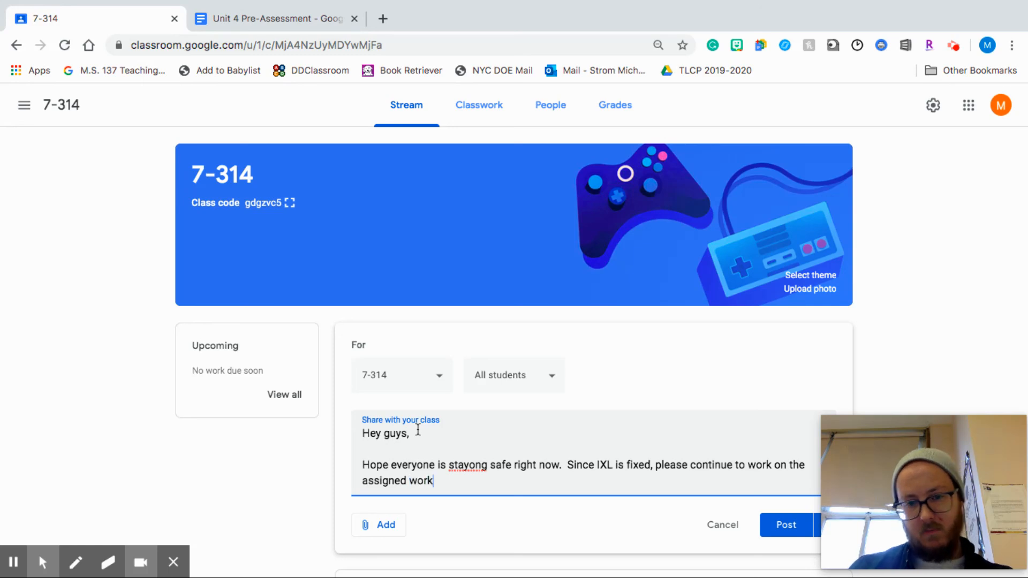
left_click(473, 464)
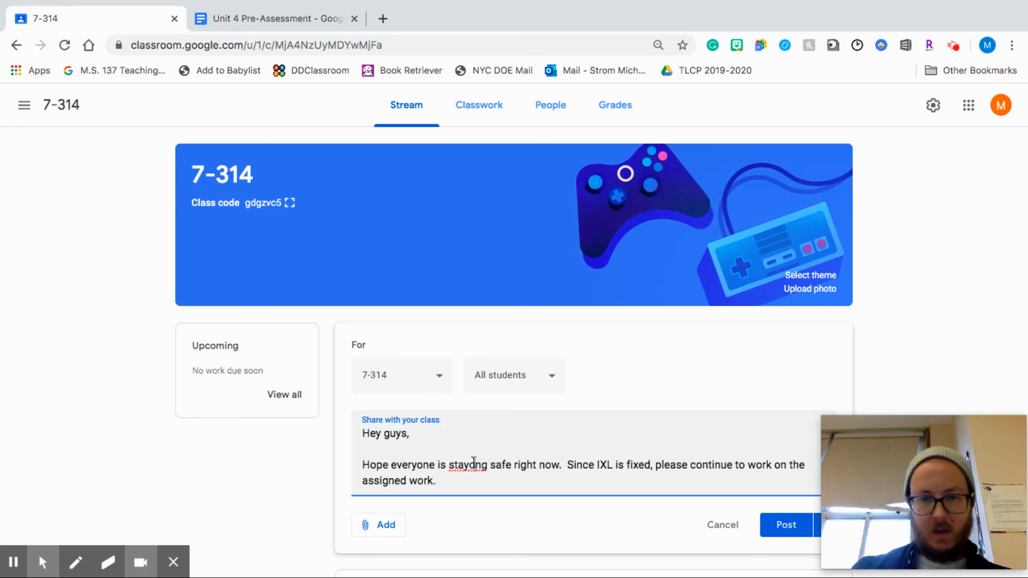
key("BackSpace")
type("i")
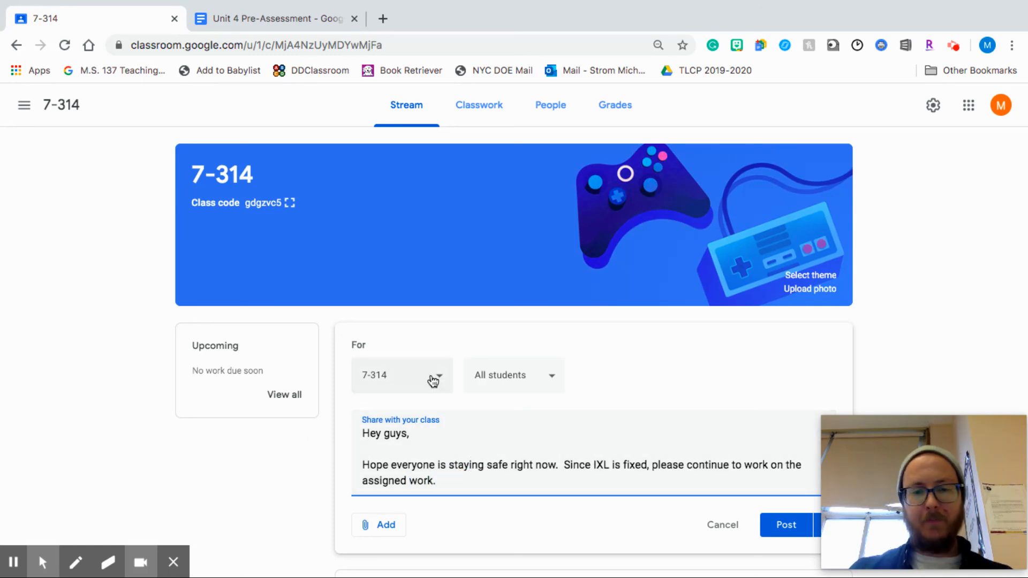
Add class 7-318 as a second recipient of the announcement and check the available posting options
scroll(466, 393, "down", 2)
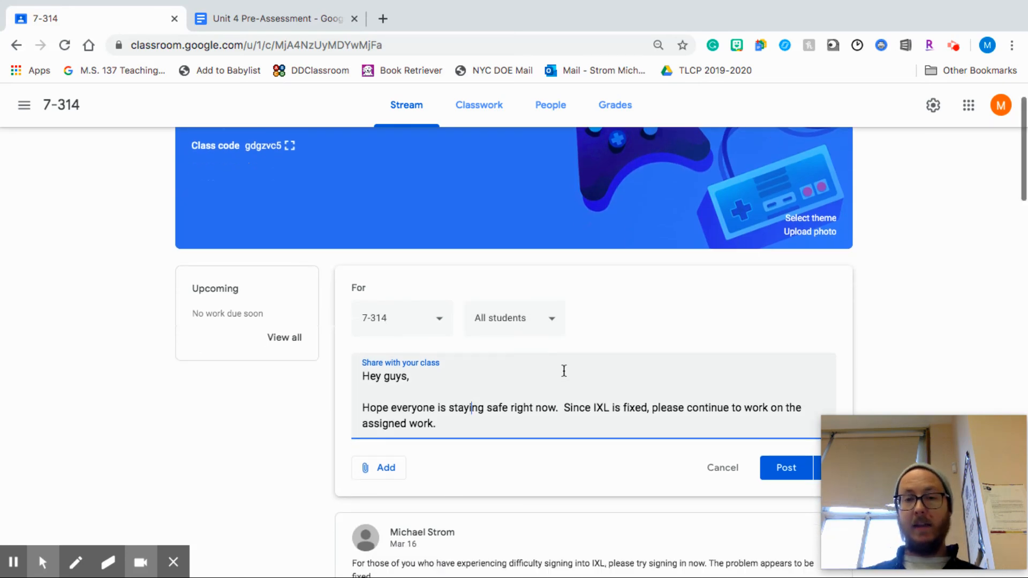
left_click(439, 319)
scroll(432, 323, "down", 3)
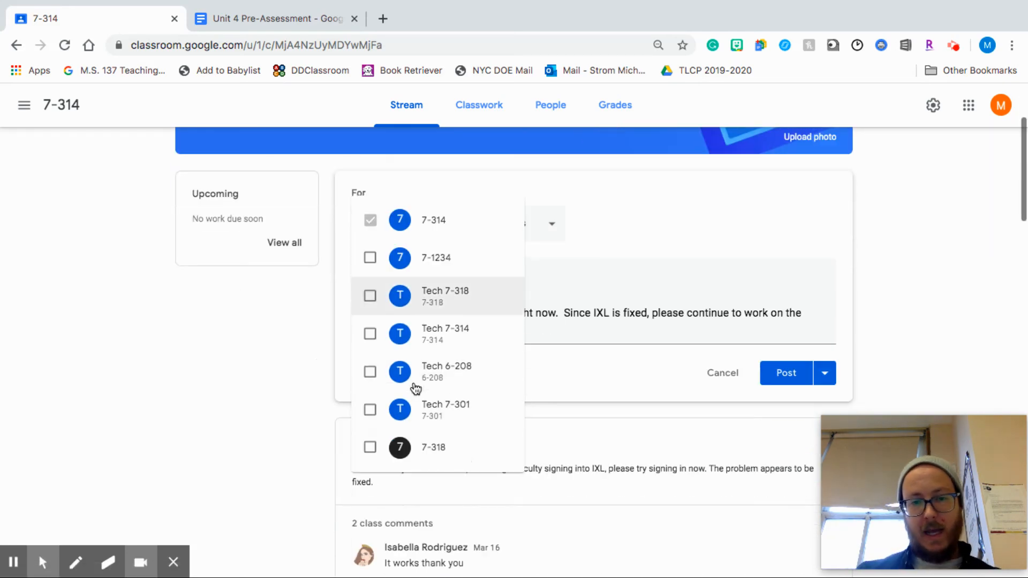
scroll(420, 179, "up", 1)
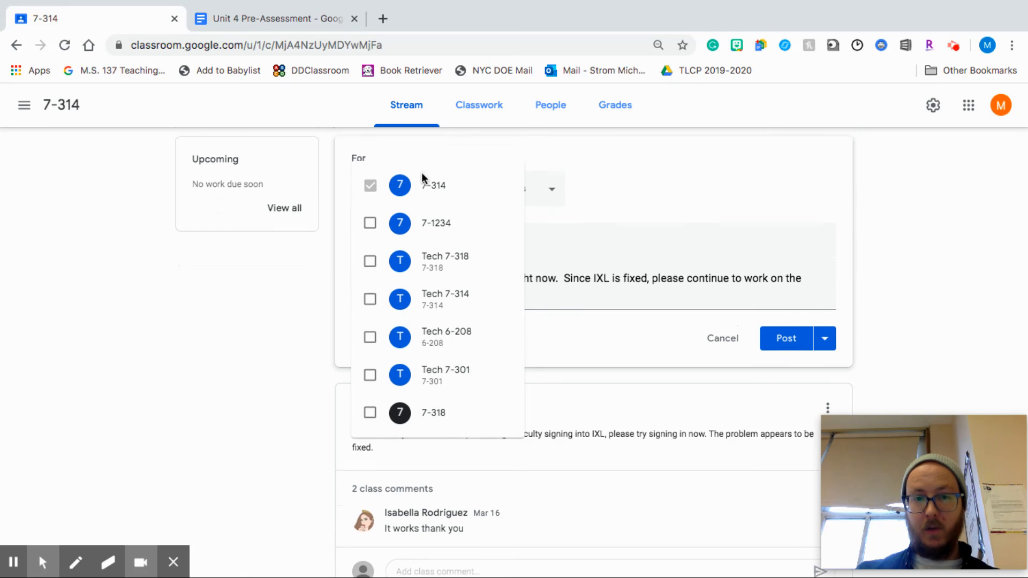
left_click(370, 456)
left_click(247, 406)
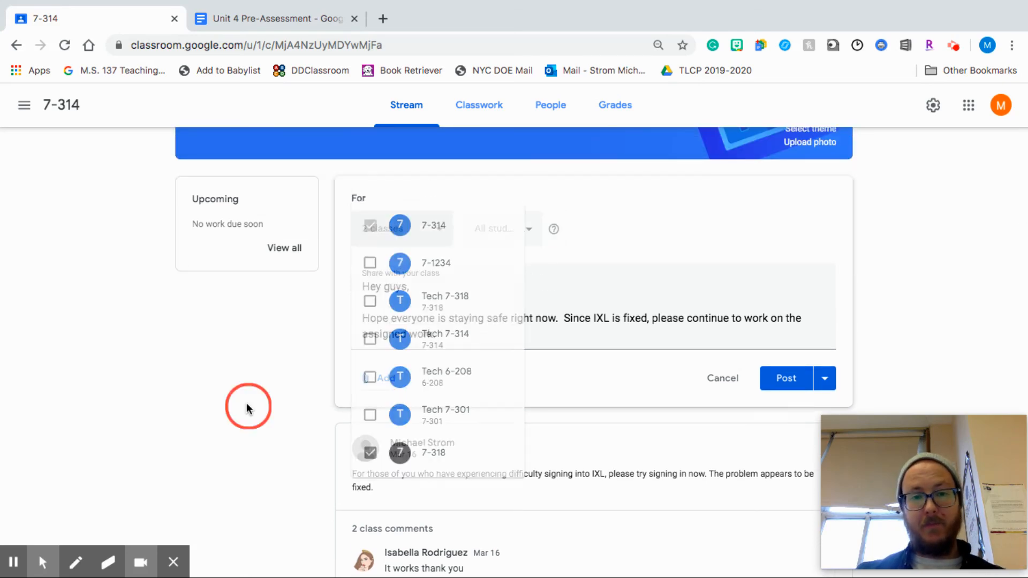
scroll(377, 238, "up", 1)
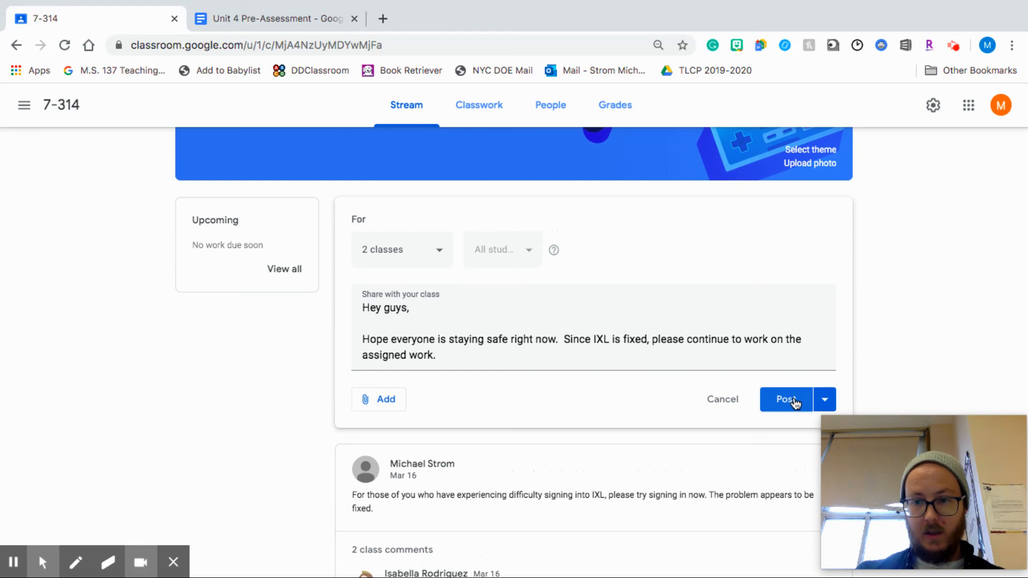
left_click(826, 399)
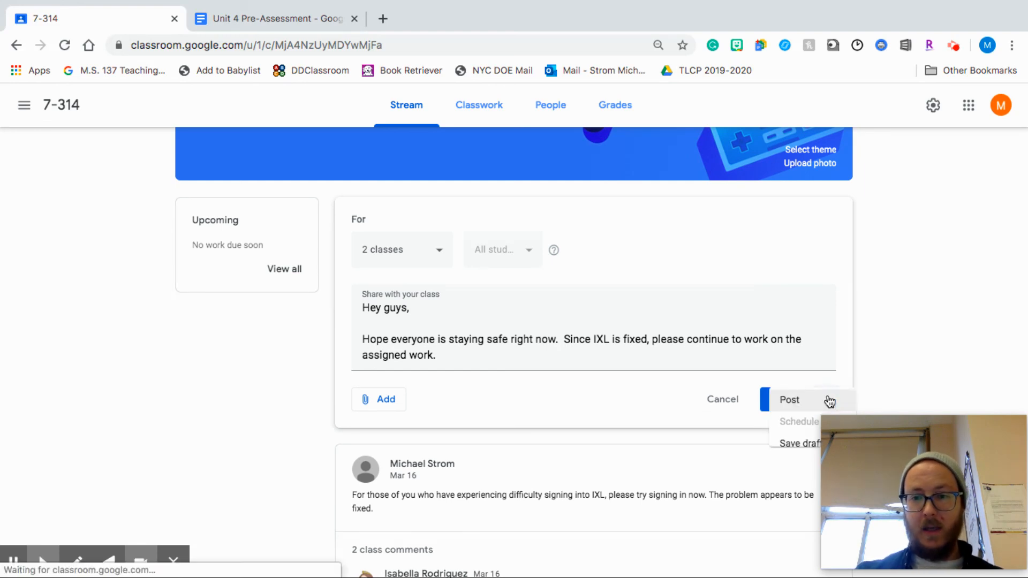
left_click(898, 316)
Remove class 7-318 from the announcement's recipients so that it addresses only class 7-314
left_click(401, 250)
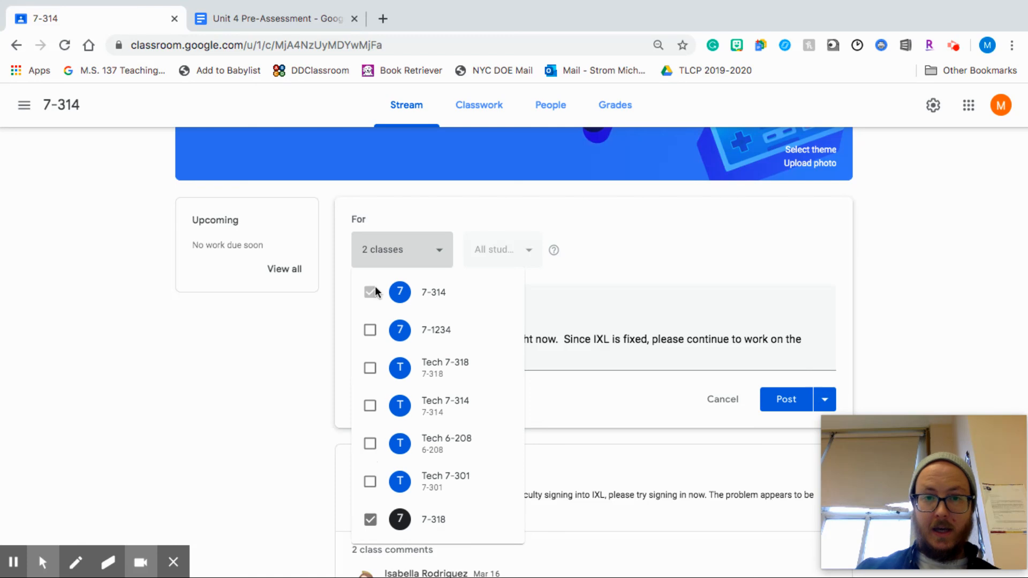
left_click(370, 519)
left_click(236, 447)
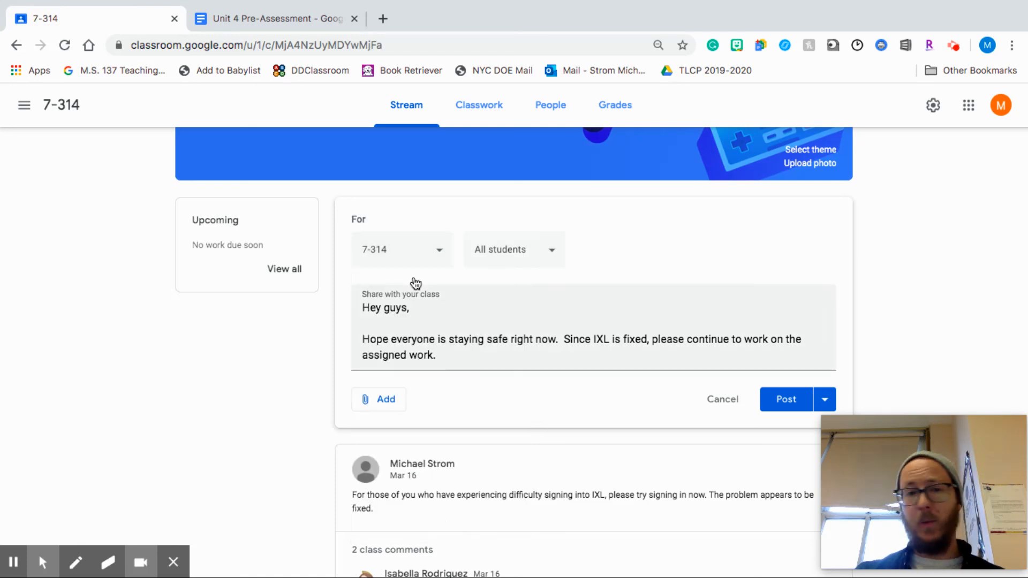
Limit the announcement to four individually selected students instead of all students, and discard the draft without posting it
left_click(518, 259)
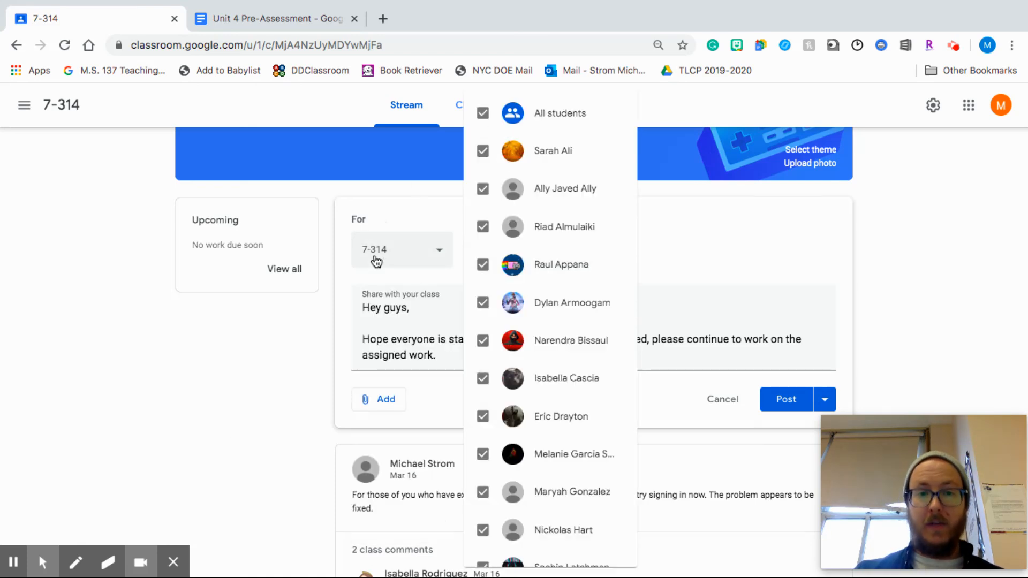
left_click(482, 113)
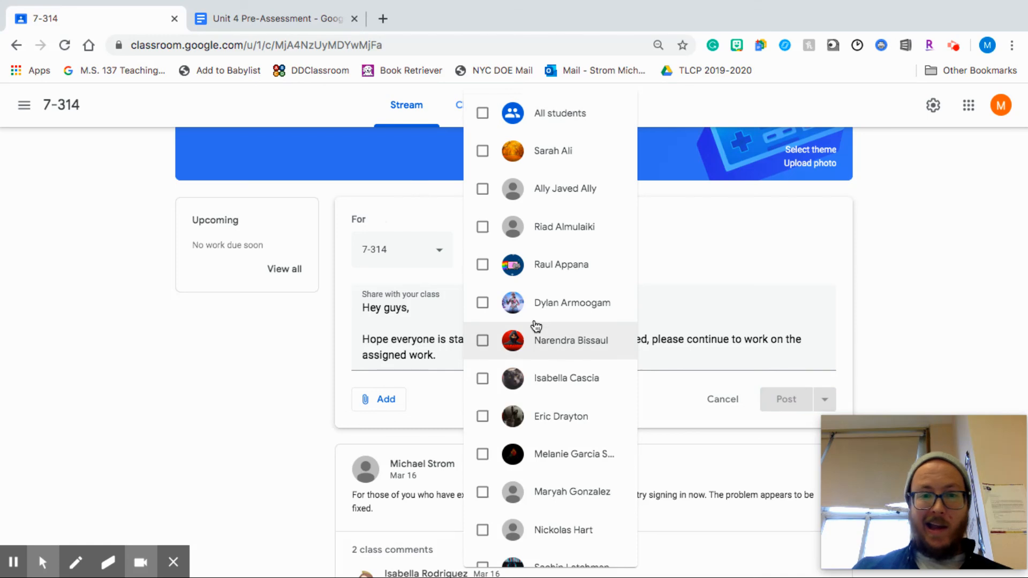
left_click(484, 188)
scroll(484, 184, "down", 5)
left_click(484, 186)
scroll(484, 183, "down", 5)
left_click(484, 182)
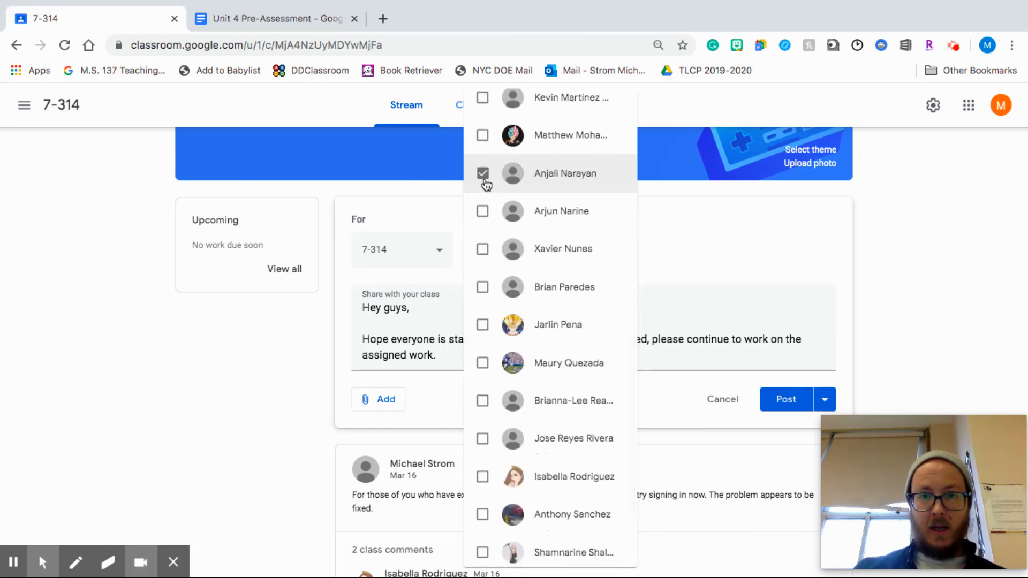
scroll(484, 182, "down", 2)
left_click(485, 181)
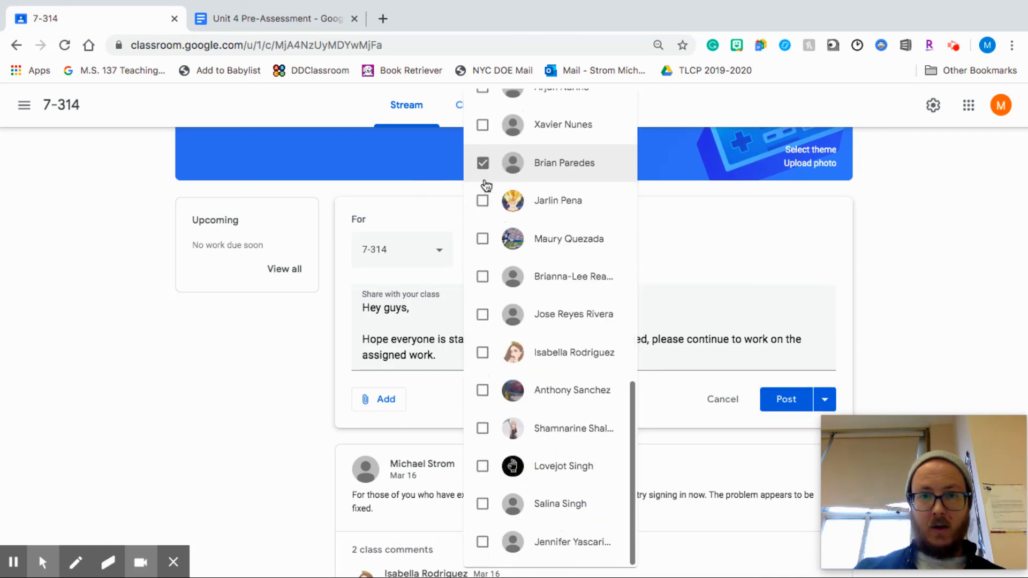
left_click(232, 349)
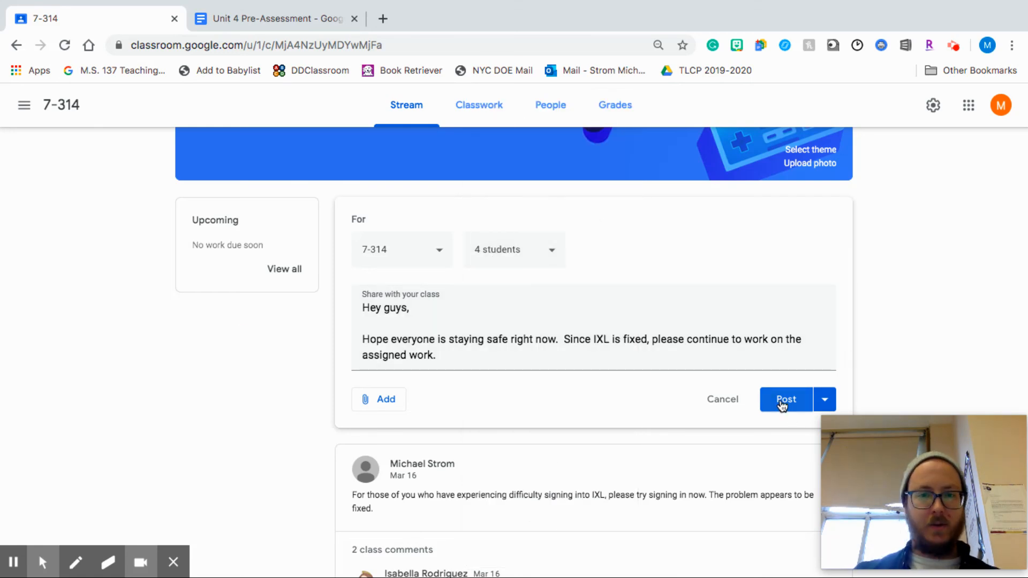
left_click(723, 401)
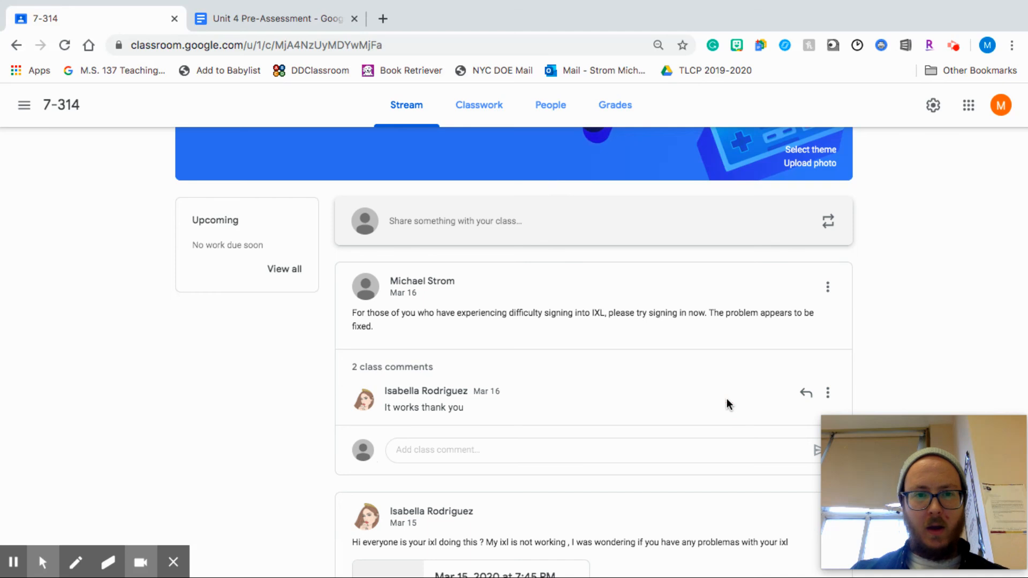
scroll(727, 401, "up", 3)
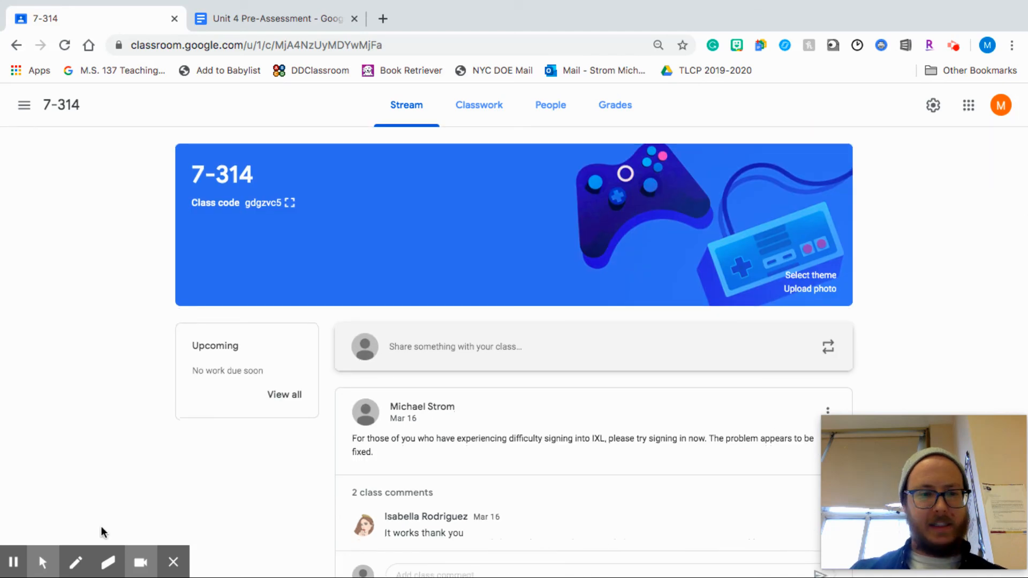